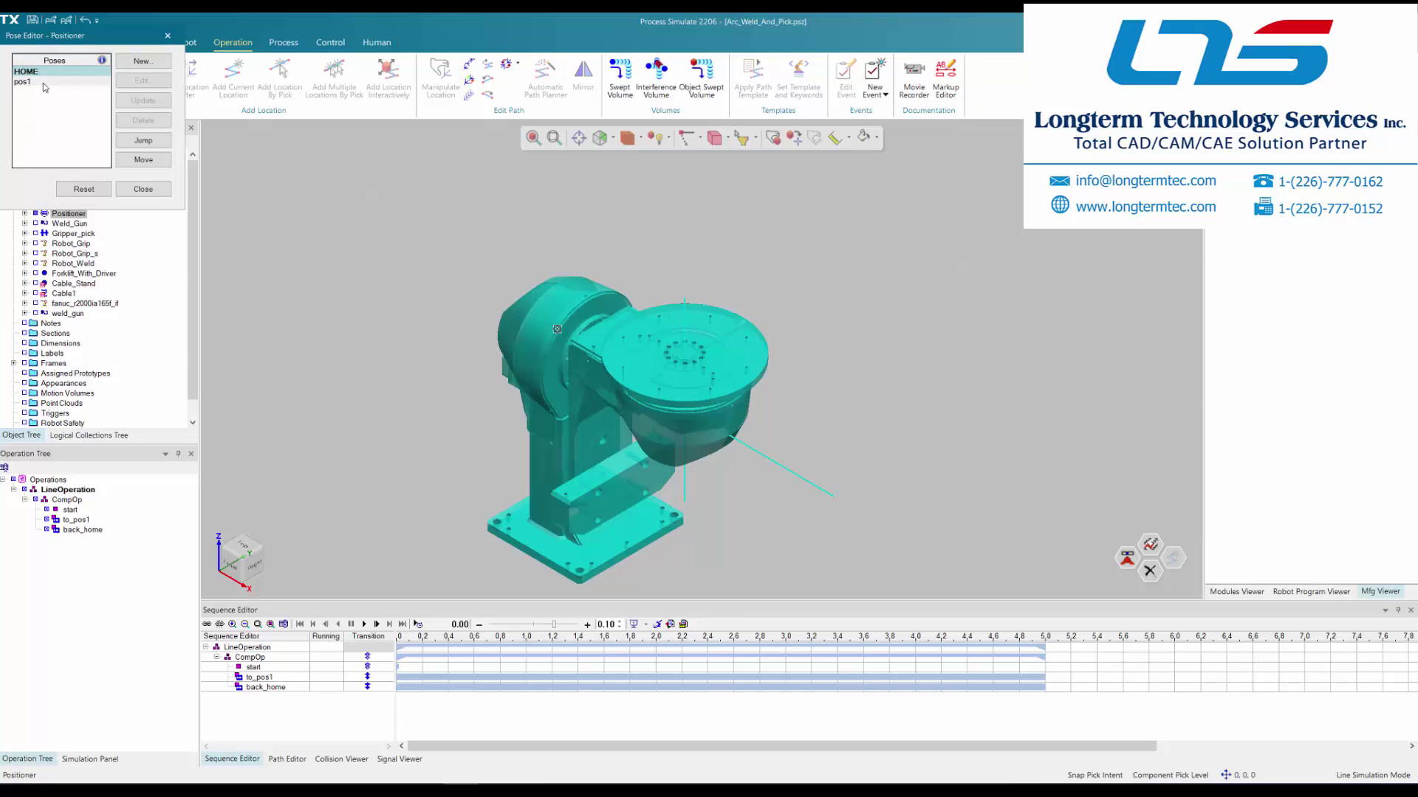
Jump the Positioner to its pos1 pose as a preview, then close the Pose Editor
{"action": "left_click", "coordinate": [43, 83]}
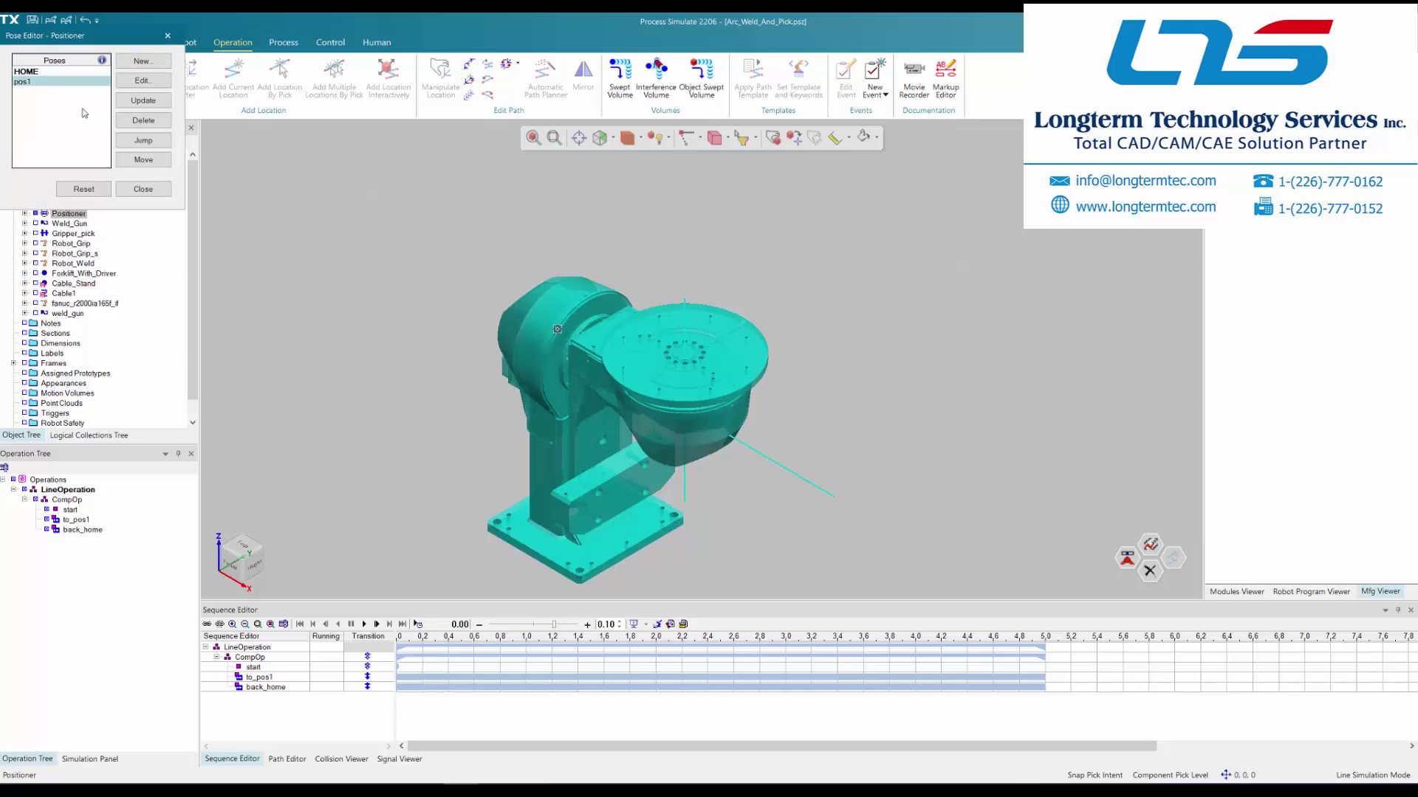
{"action": "left_click", "coordinate": [135, 142]}
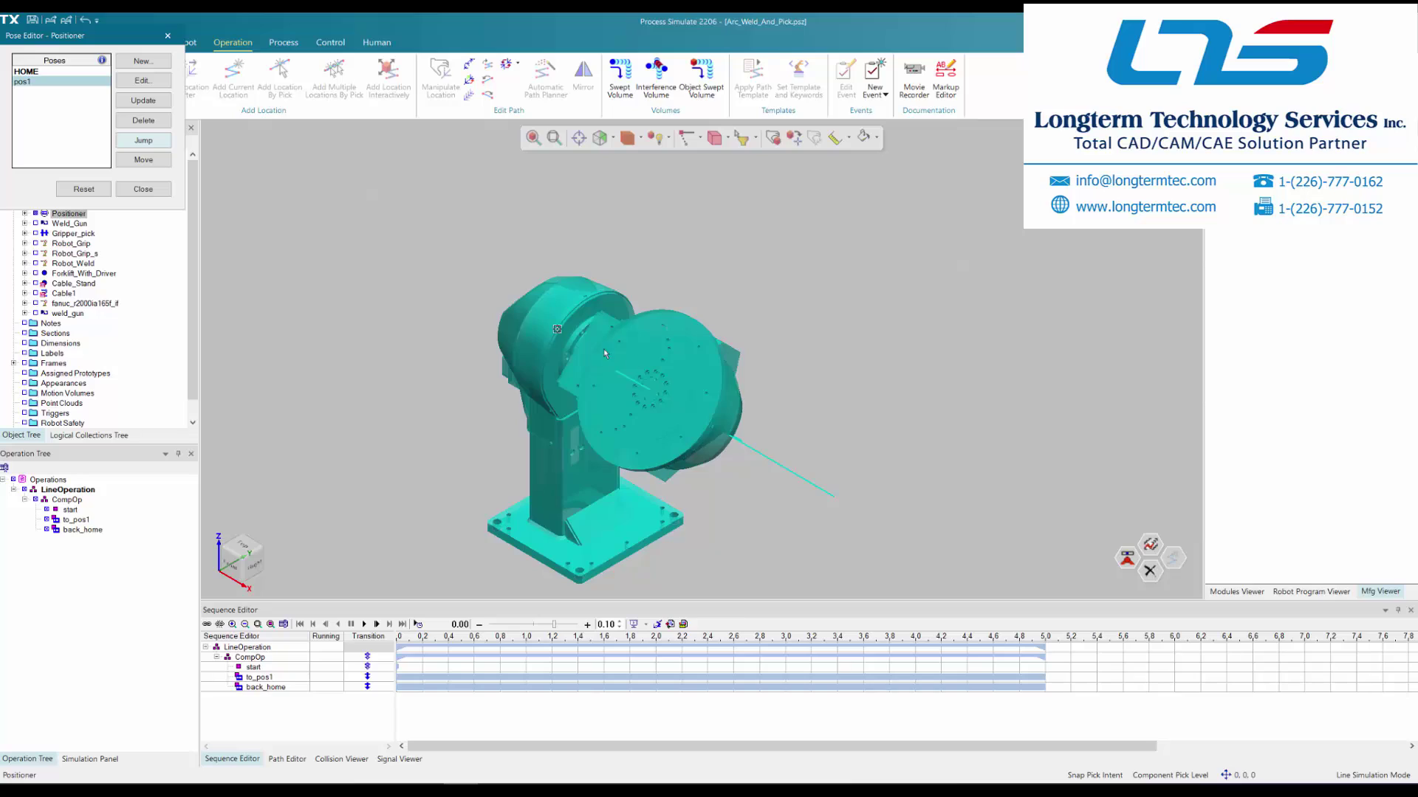
{"action": "left_click", "coordinate": [138, 141]}
{"action": "left_click", "coordinate": [140, 190]}
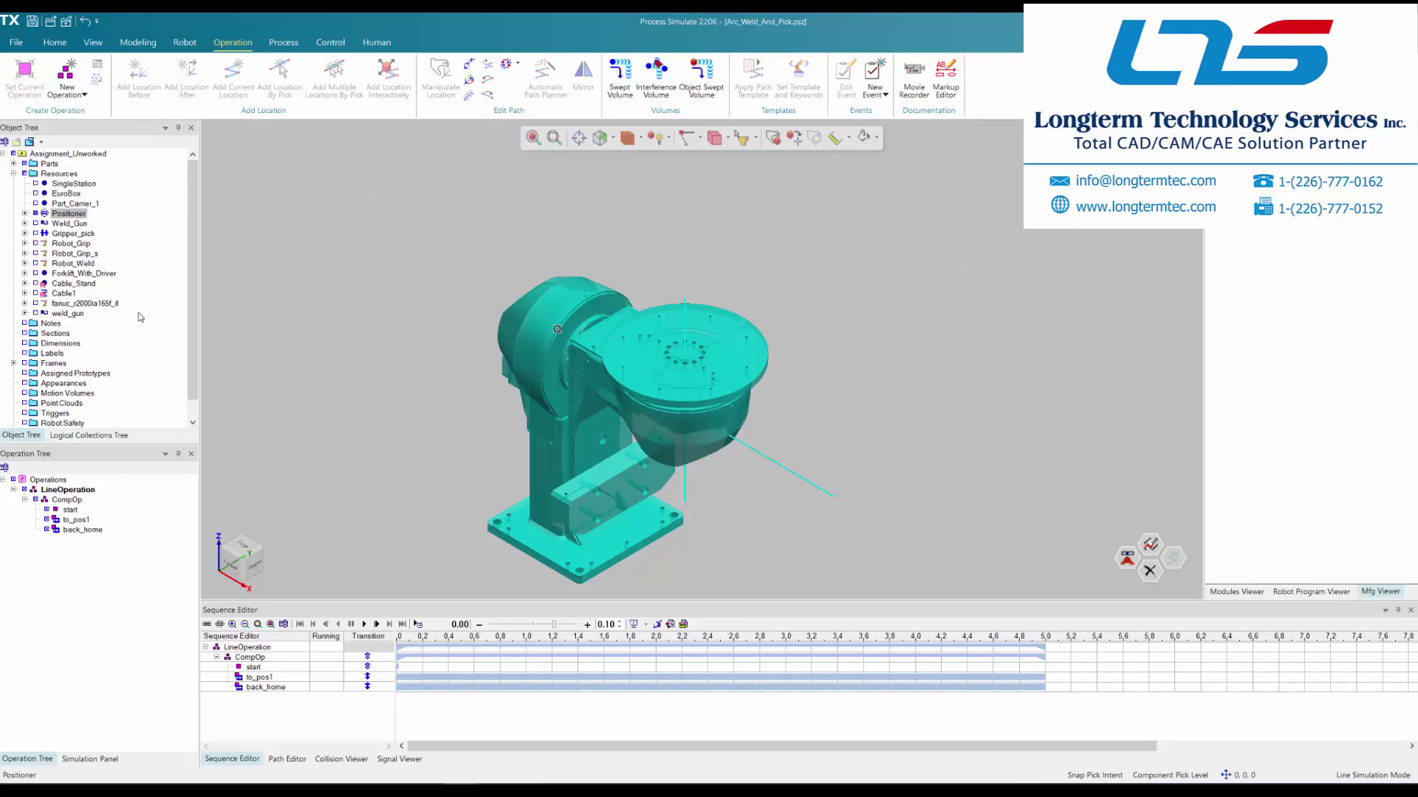
{"action": "left_click", "coordinate": [71, 521]}
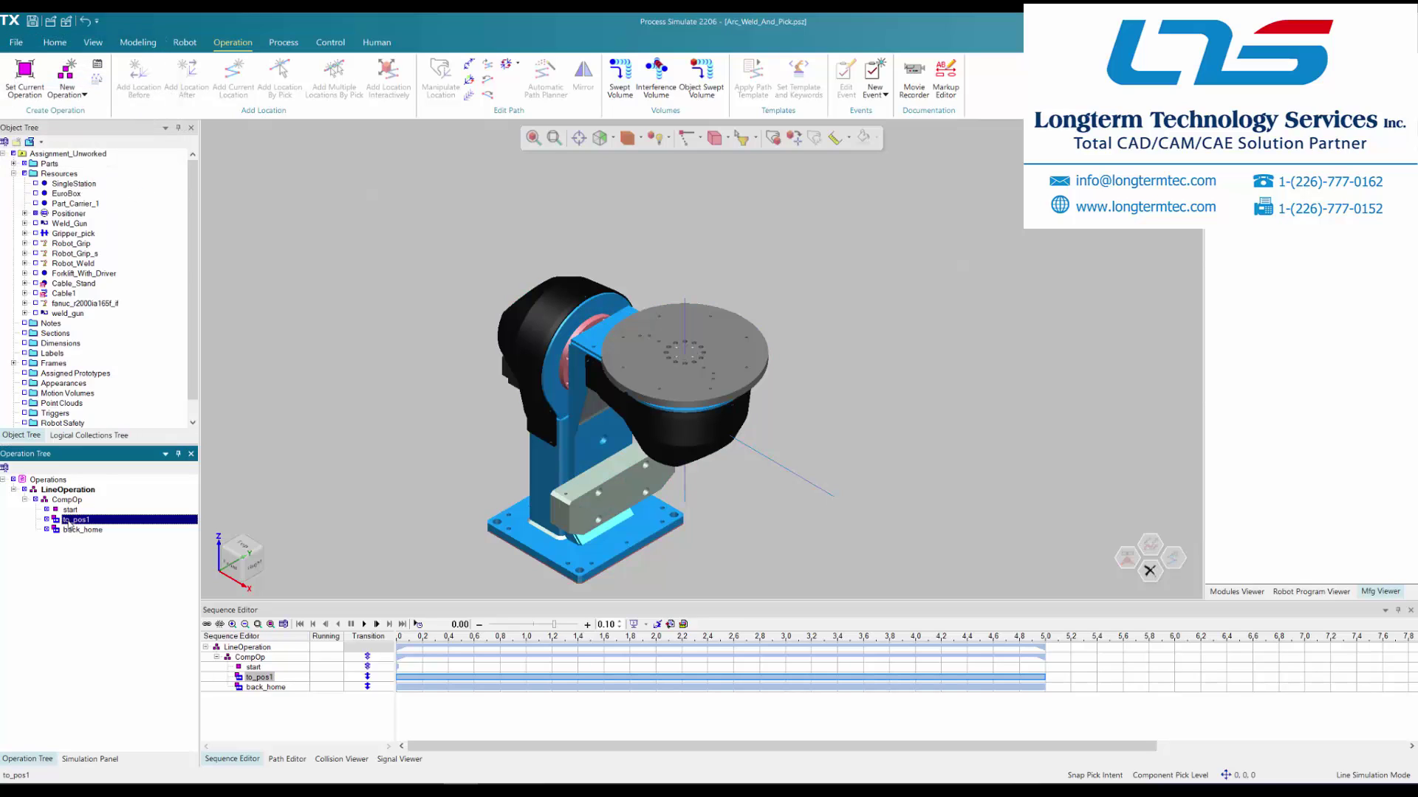
{"action": "right_click", "coordinate": [84, 522]}
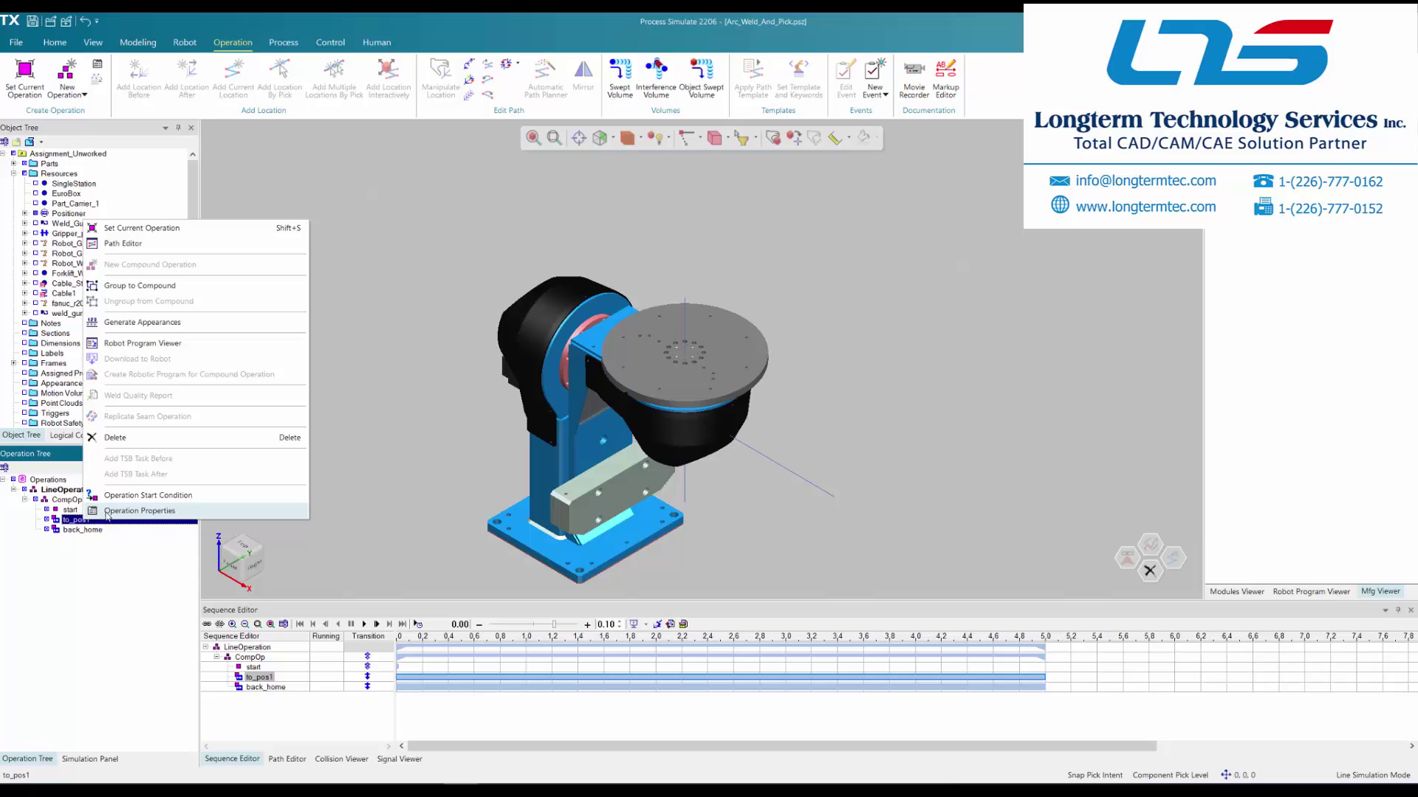
{"action": "left_click", "coordinate": [111, 511]}
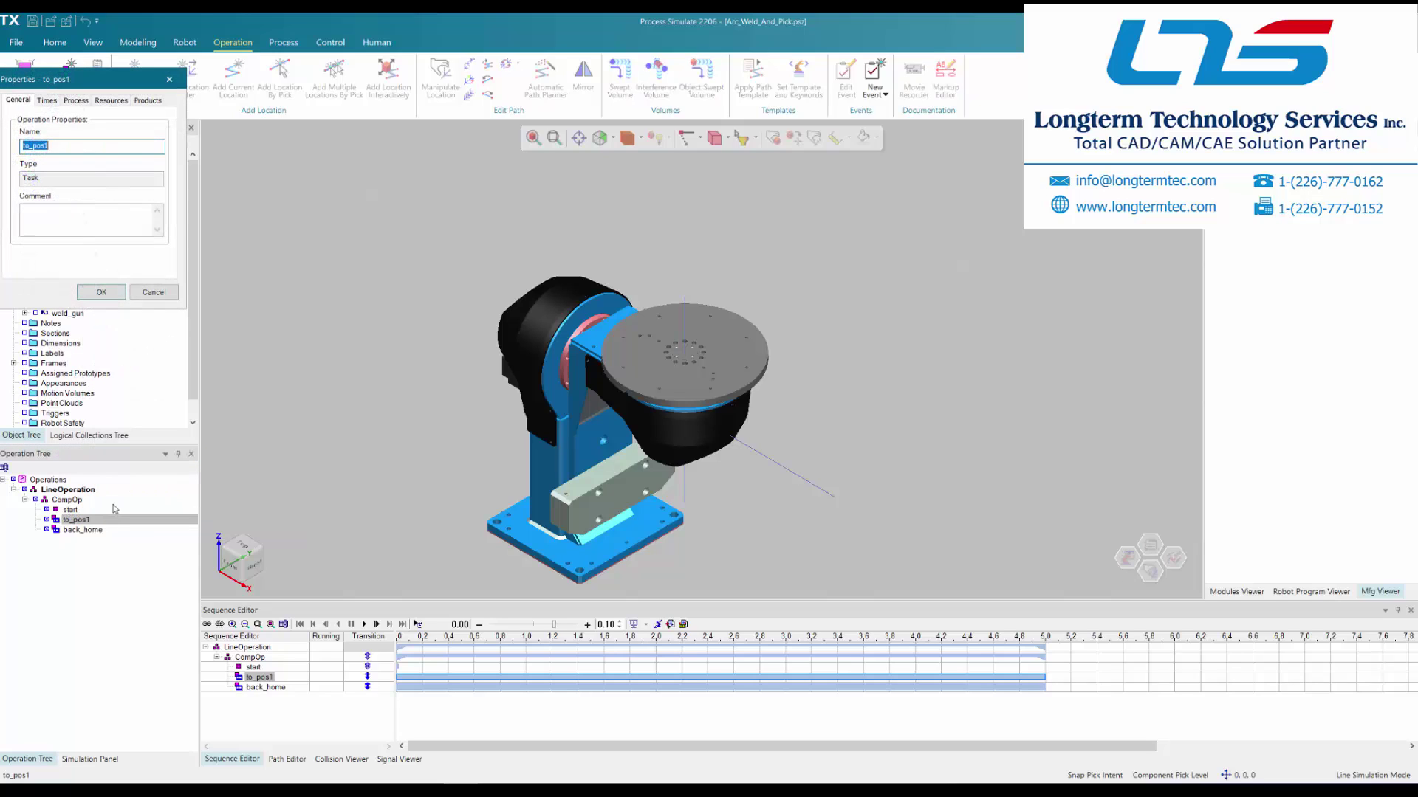
{"action": "left_click", "coordinate": [76, 100]}
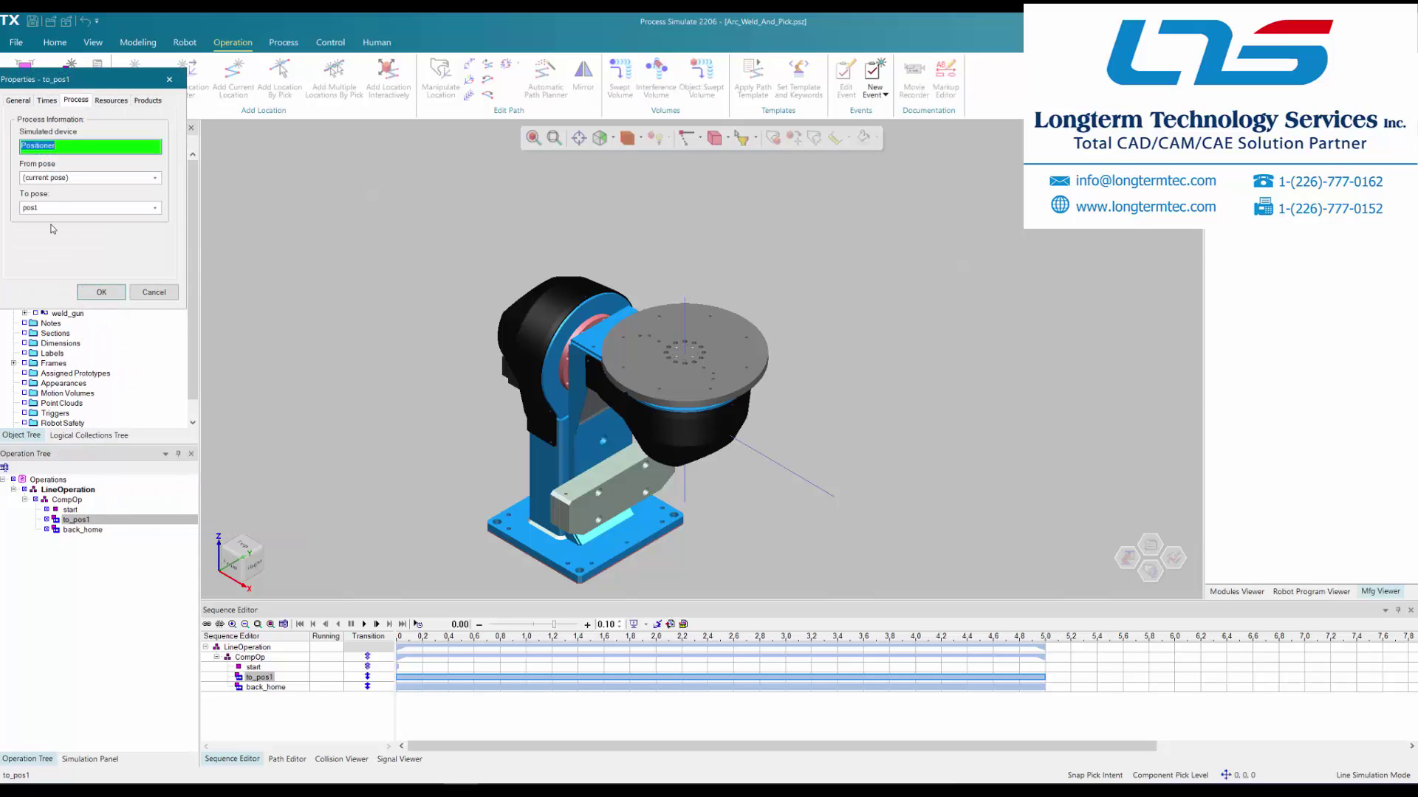
{"action": "left_click", "coordinate": [102, 292]}
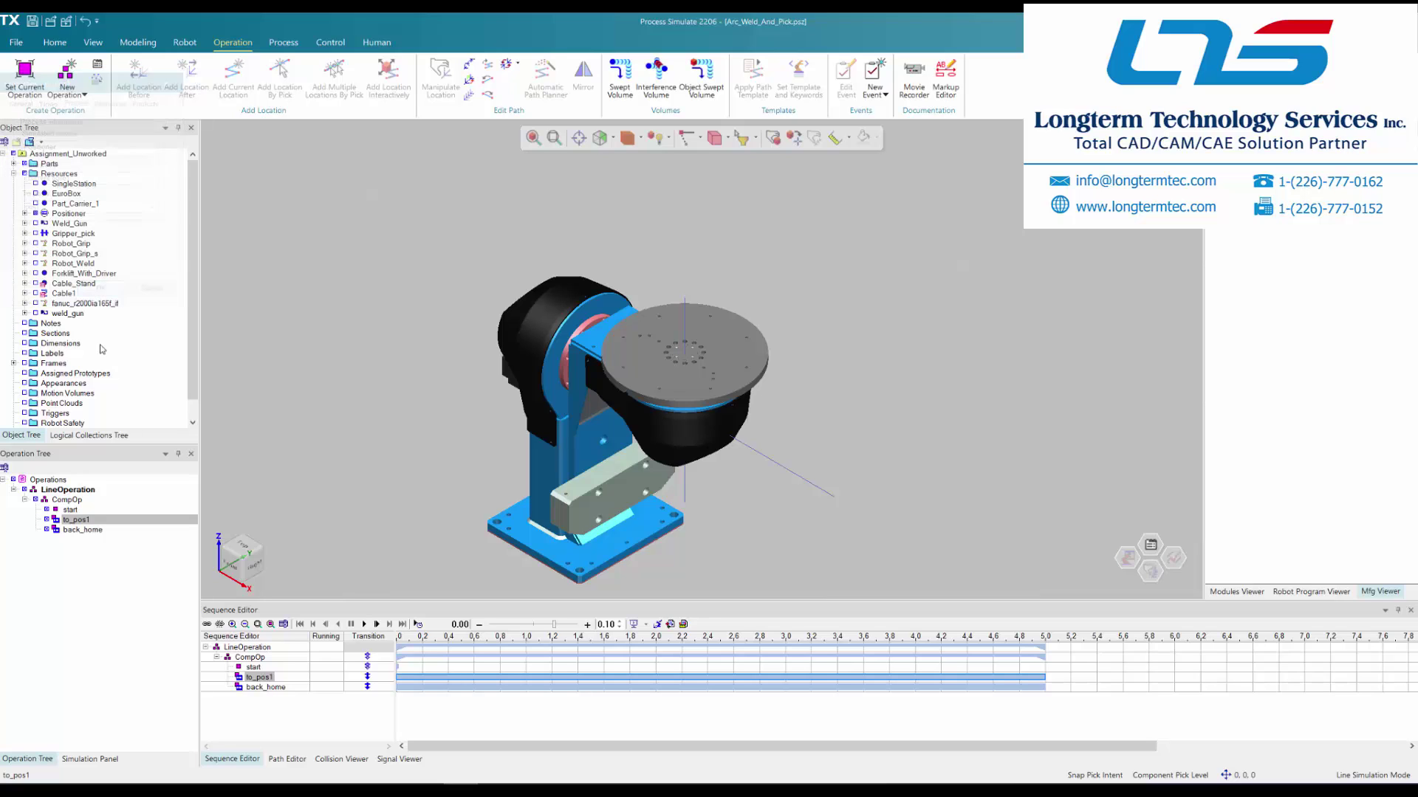
{"action": "left_click", "coordinate": [87, 530]}
{"action": "right_click", "coordinate": [86, 531]}
{"action": "left_click", "coordinate": [111, 520]}
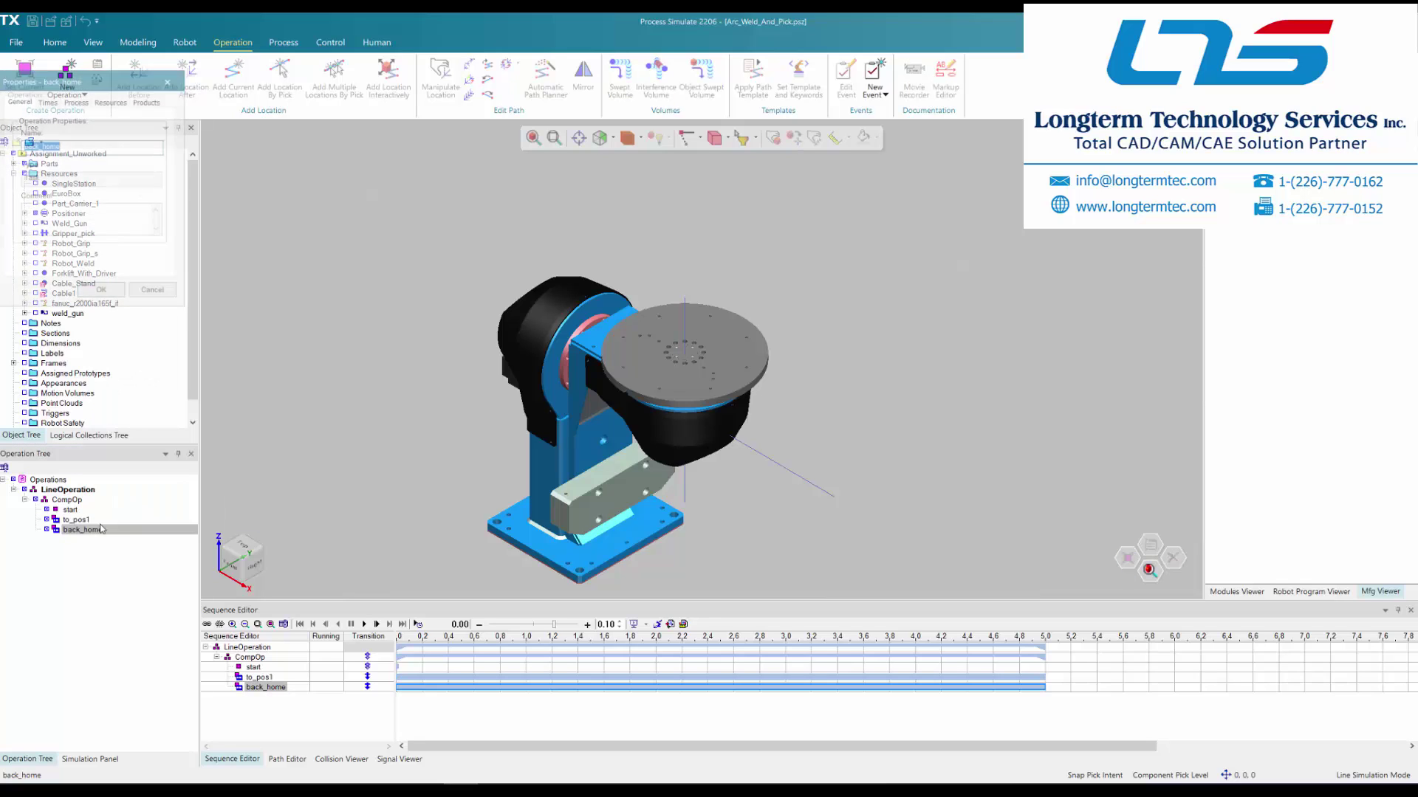
{"action": "left_click", "coordinate": [78, 101]}
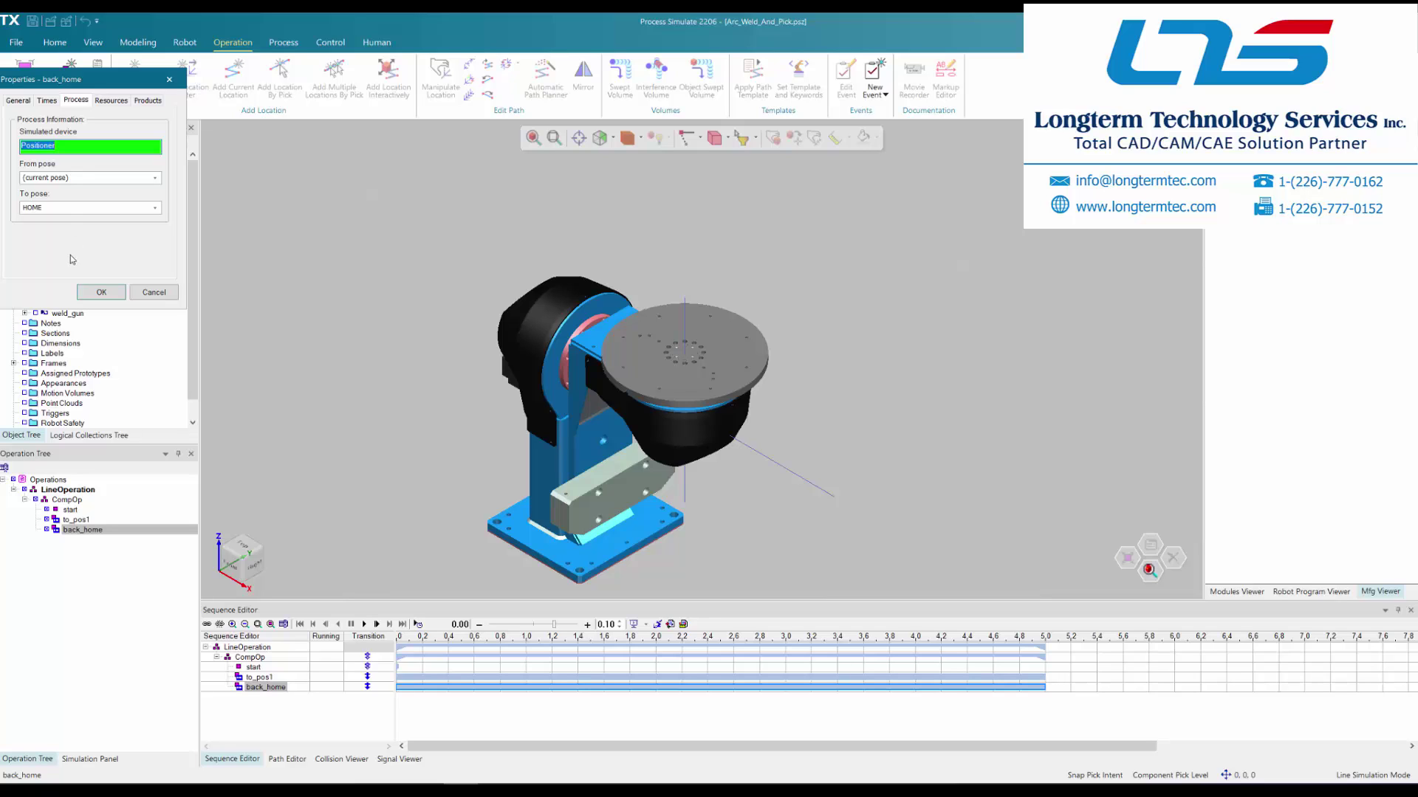
{"action": "left_click", "coordinate": [101, 292]}
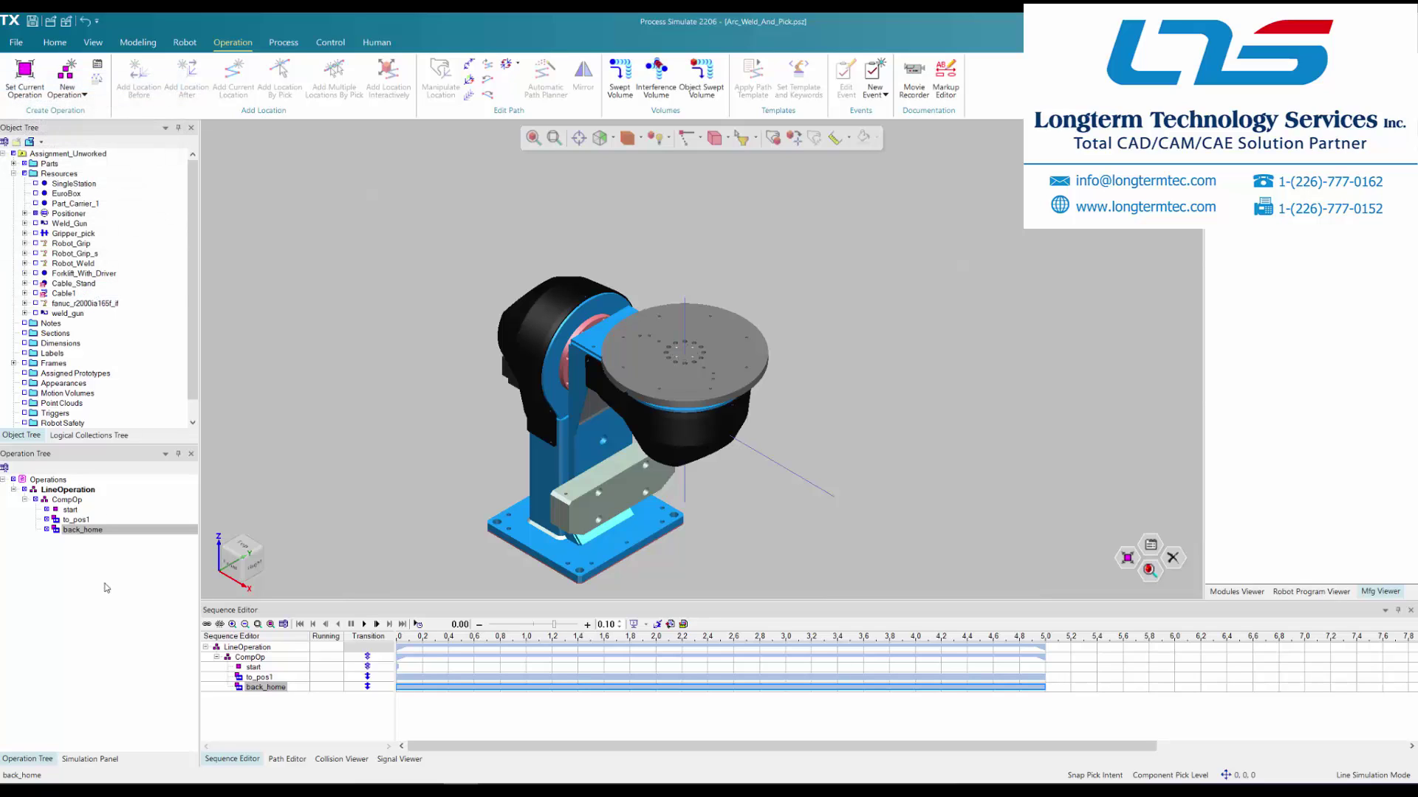
Link start to to_pos1, undoing an accidental chaining of back_home after to_pos1
{"action": "left_click", "coordinate": [257, 659]}
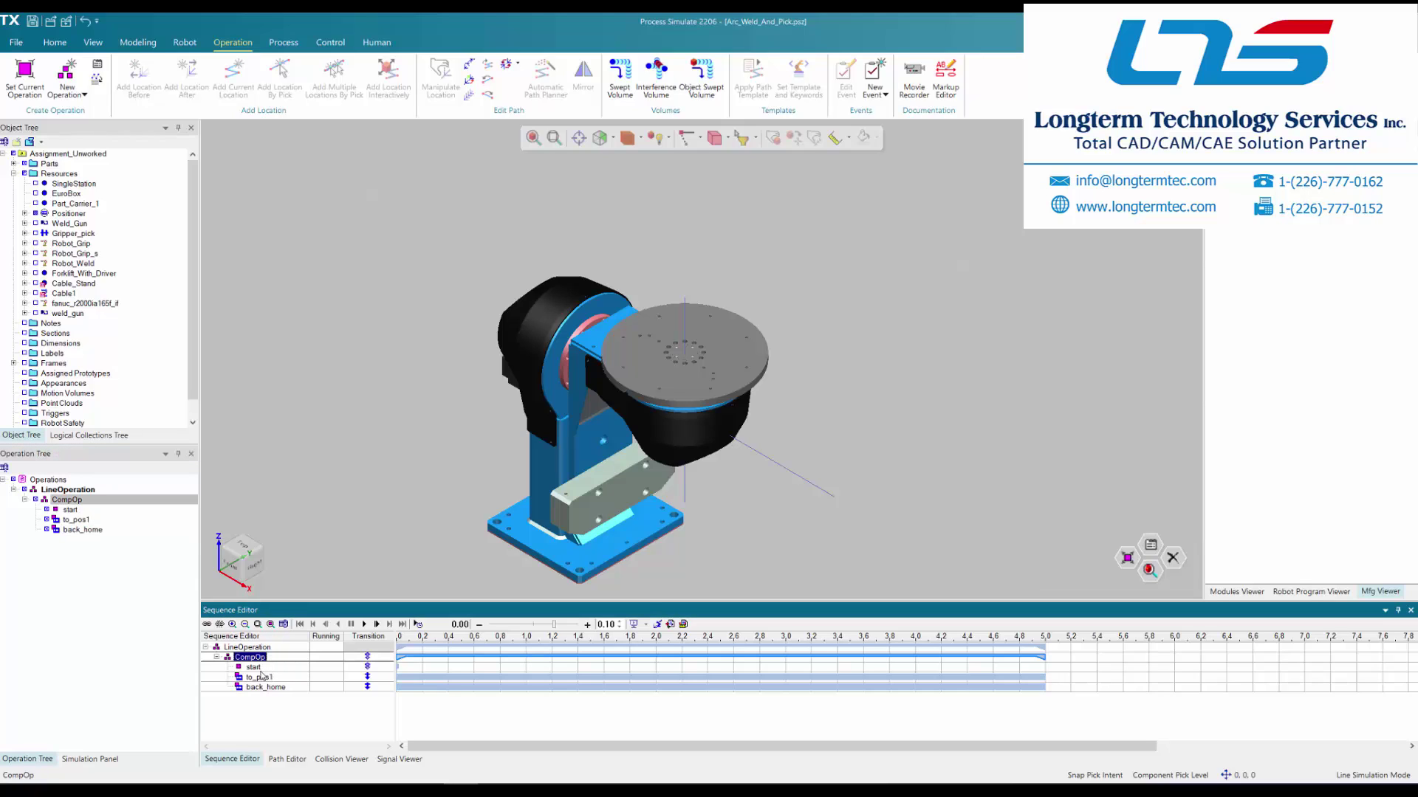
{"action": "left_click", "coordinate": [254, 667]}
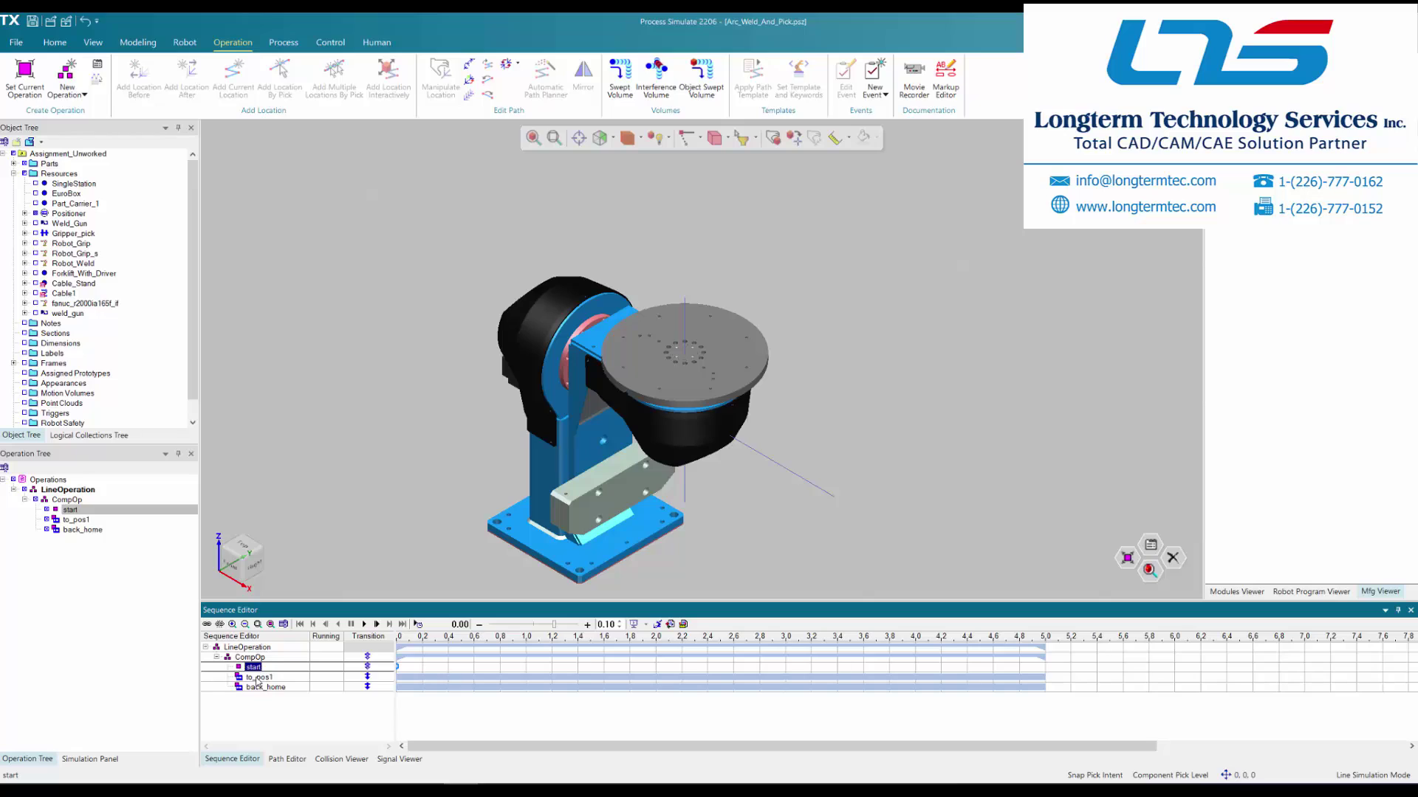
{"action": "left_click", "coordinate": [260, 677], "text": "ctrl"}
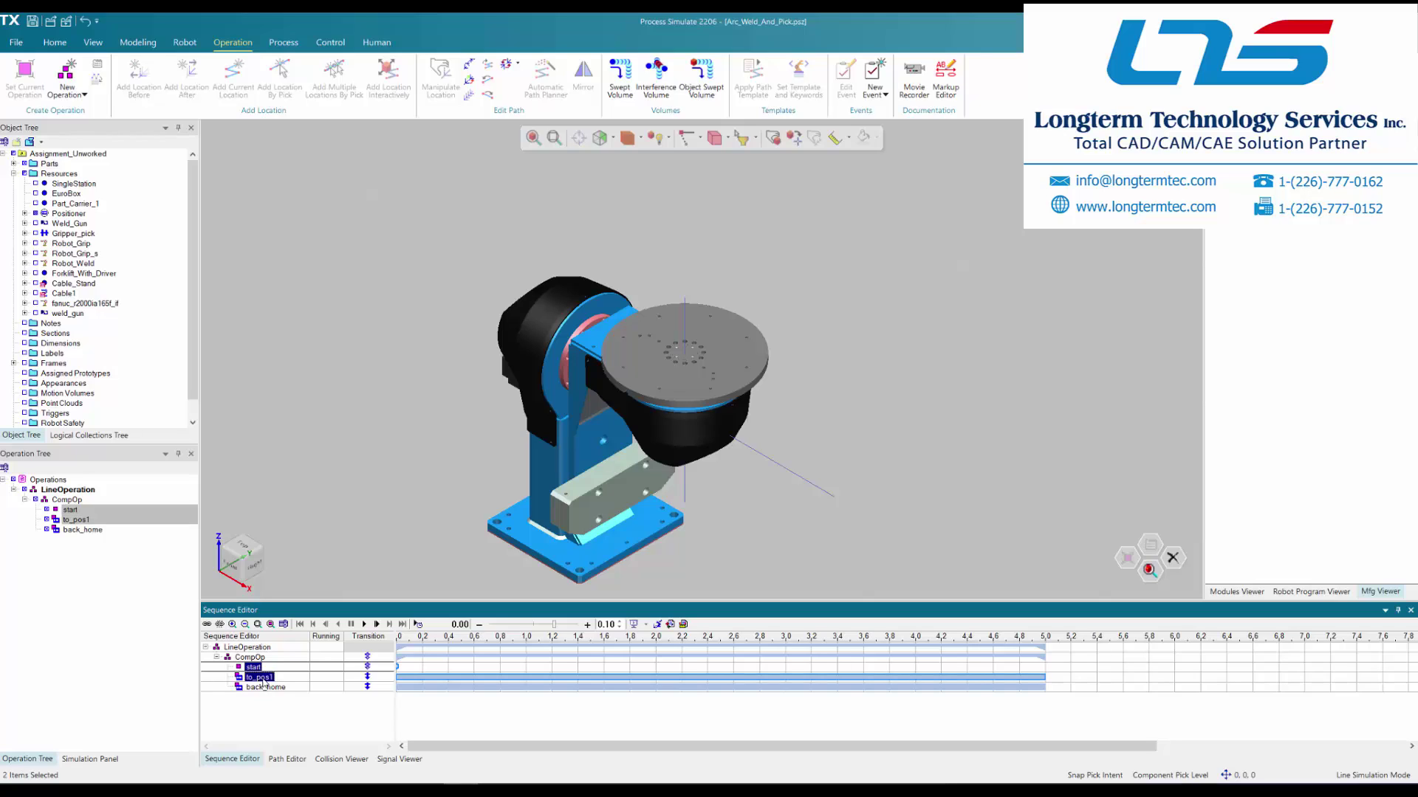
{"action": "left_click", "coordinate": [206, 624]}
{"action": "left_click", "coordinate": [253, 669]}
{"action": "left_click", "coordinate": [259, 687], "text": "ctrl"}
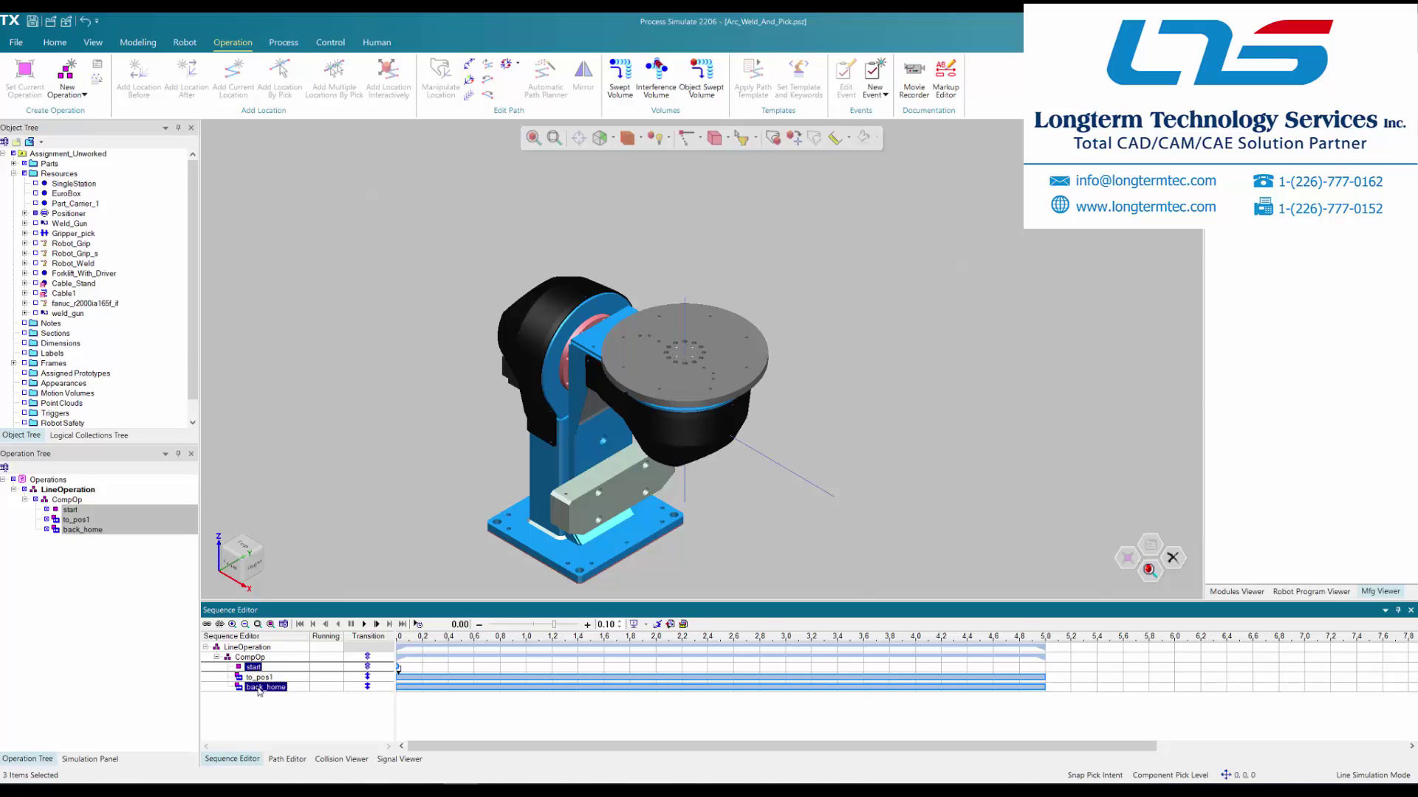
{"action": "left_click", "coordinate": [207, 624]}
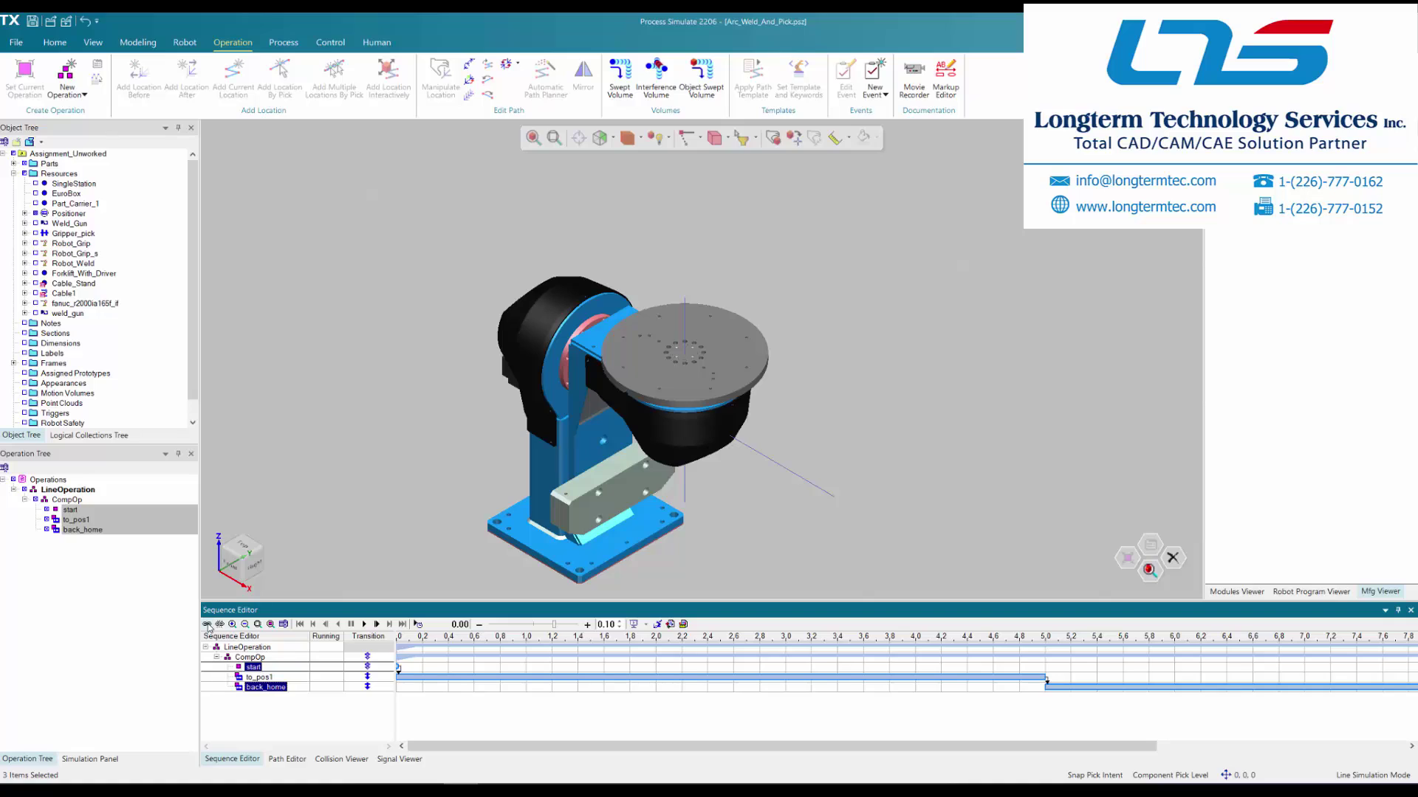
{"action": "left_click", "coordinate": [1047, 683]}
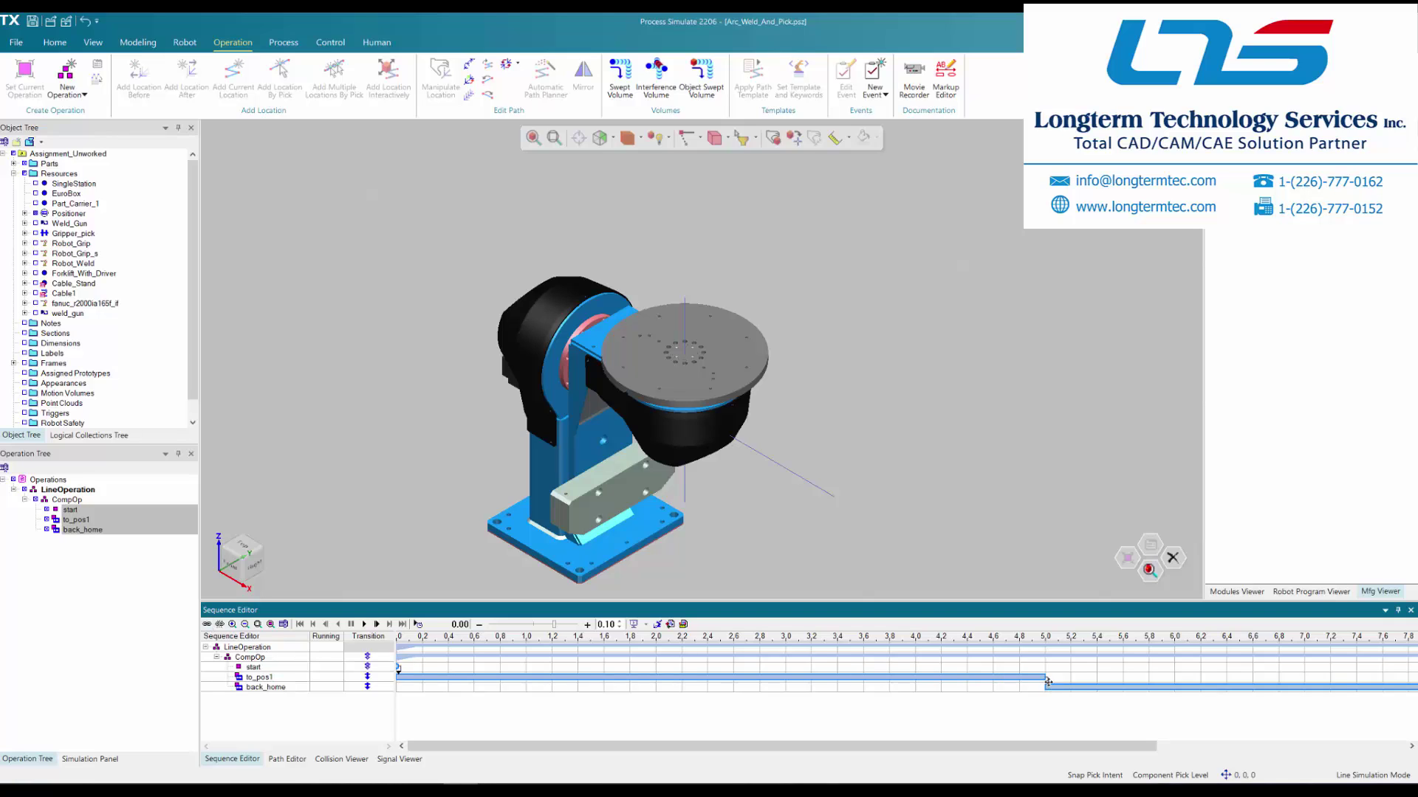
Link start directly to back_home as a second branch
{"action": "left_click", "coordinate": [254, 668]}
{"action": "left_click", "coordinate": [260, 688], "text": "ctrl"}
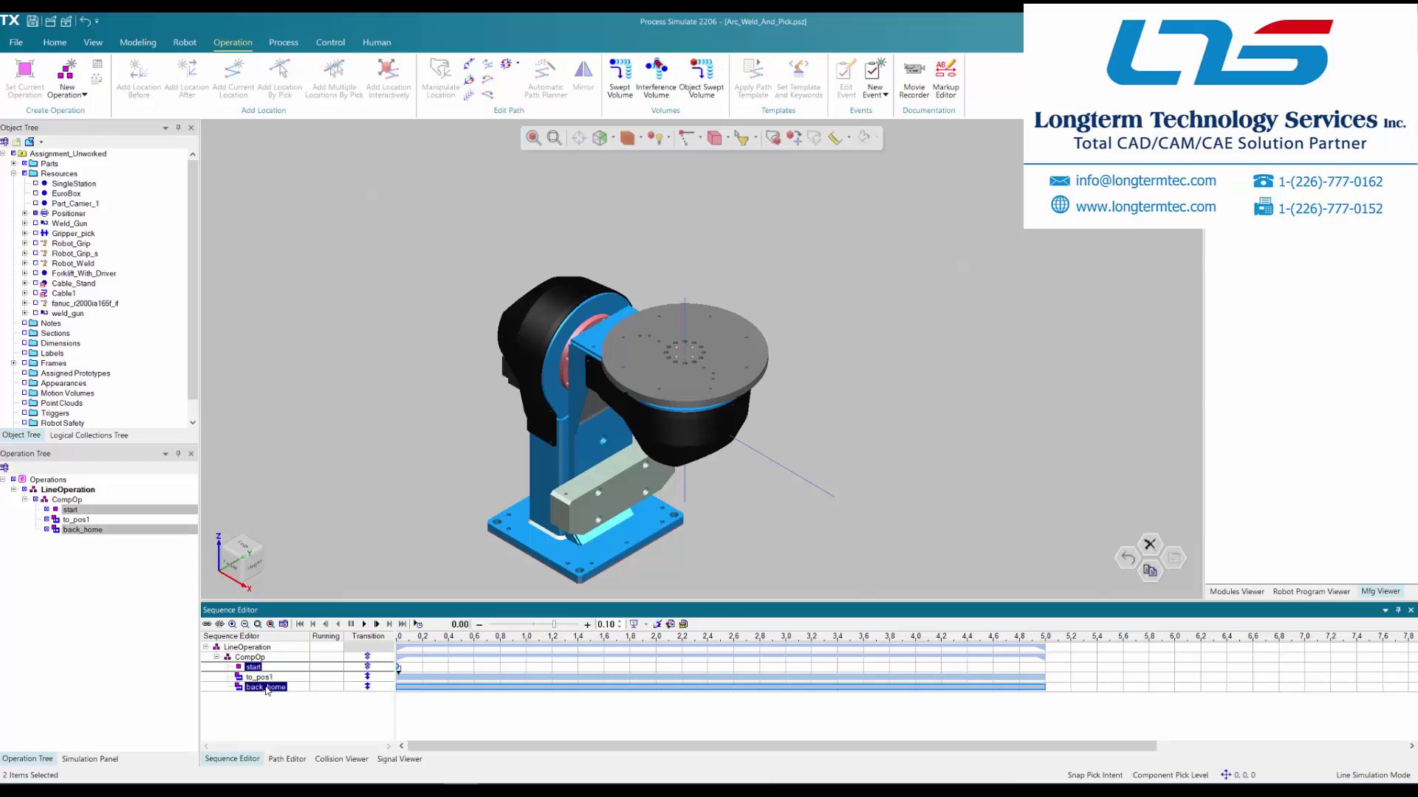
{"action": "left_click", "coordinate": [207, 625]}
{"action": "left_click", "coordinate": [373, 671]}
Accept start's transition with Simultaneous branches to to_pos1 and back_home
{"action": "left_click", "coordinate": [373, 670]}
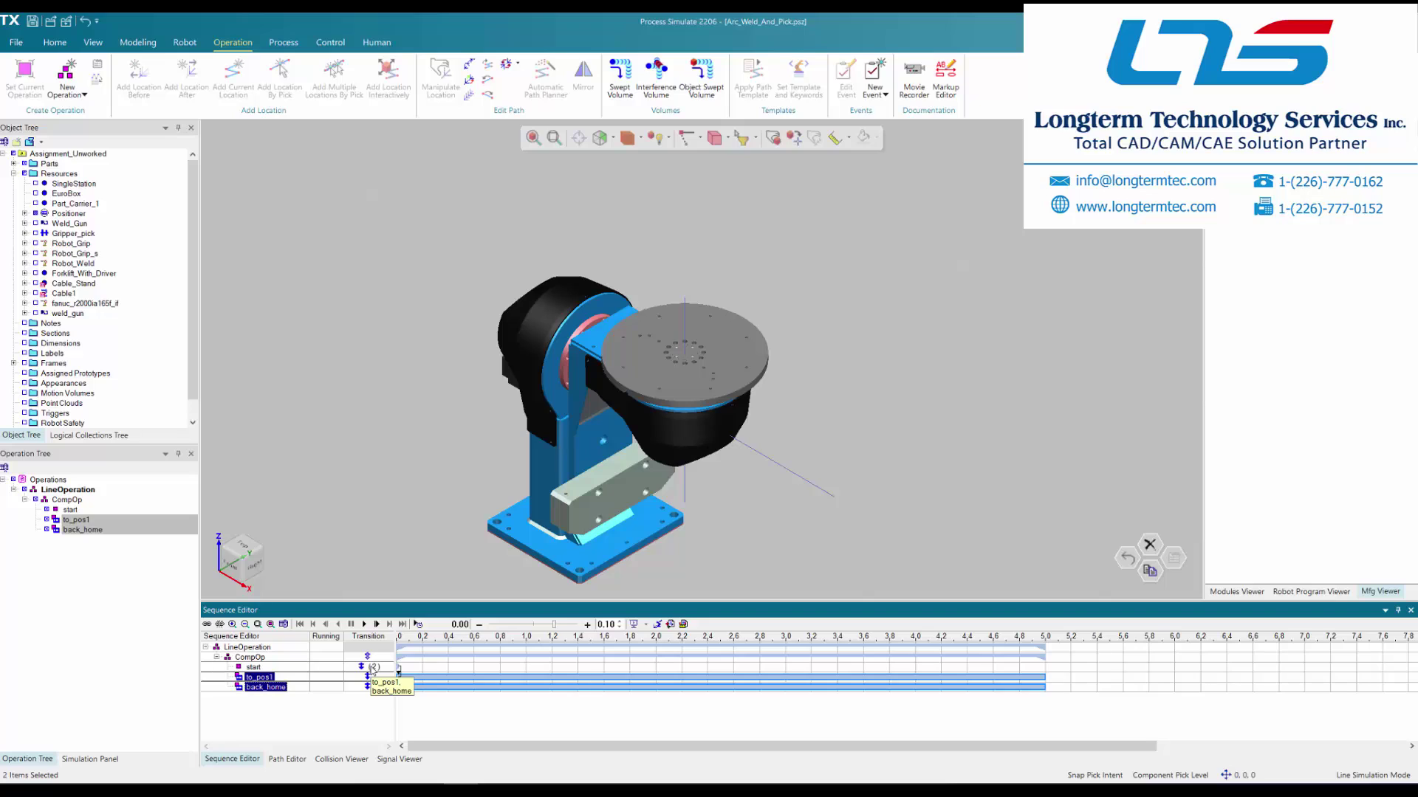
{"action": "double_click", "coordinate": [373, 669]}
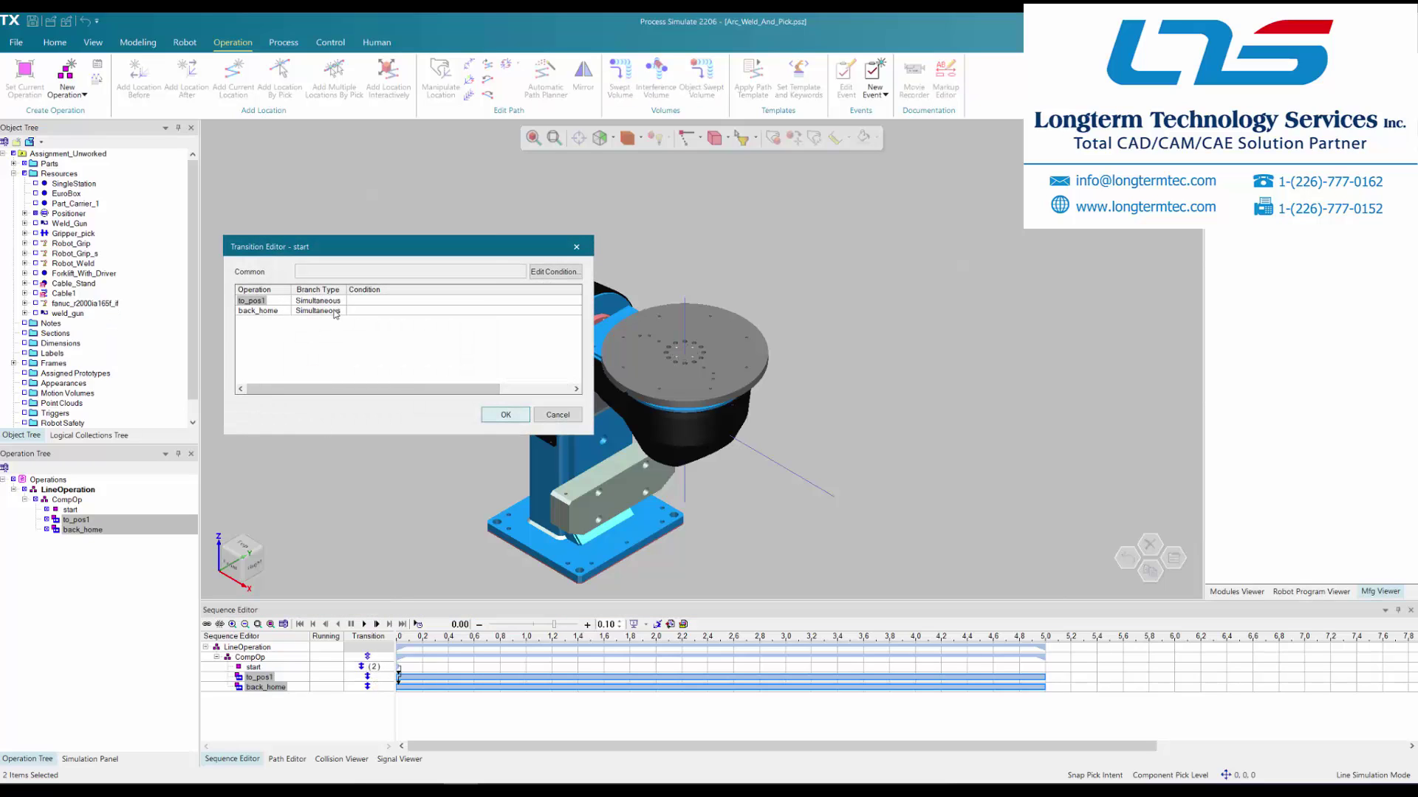
{"action": "left_click", "coordinate": [502, 417]}
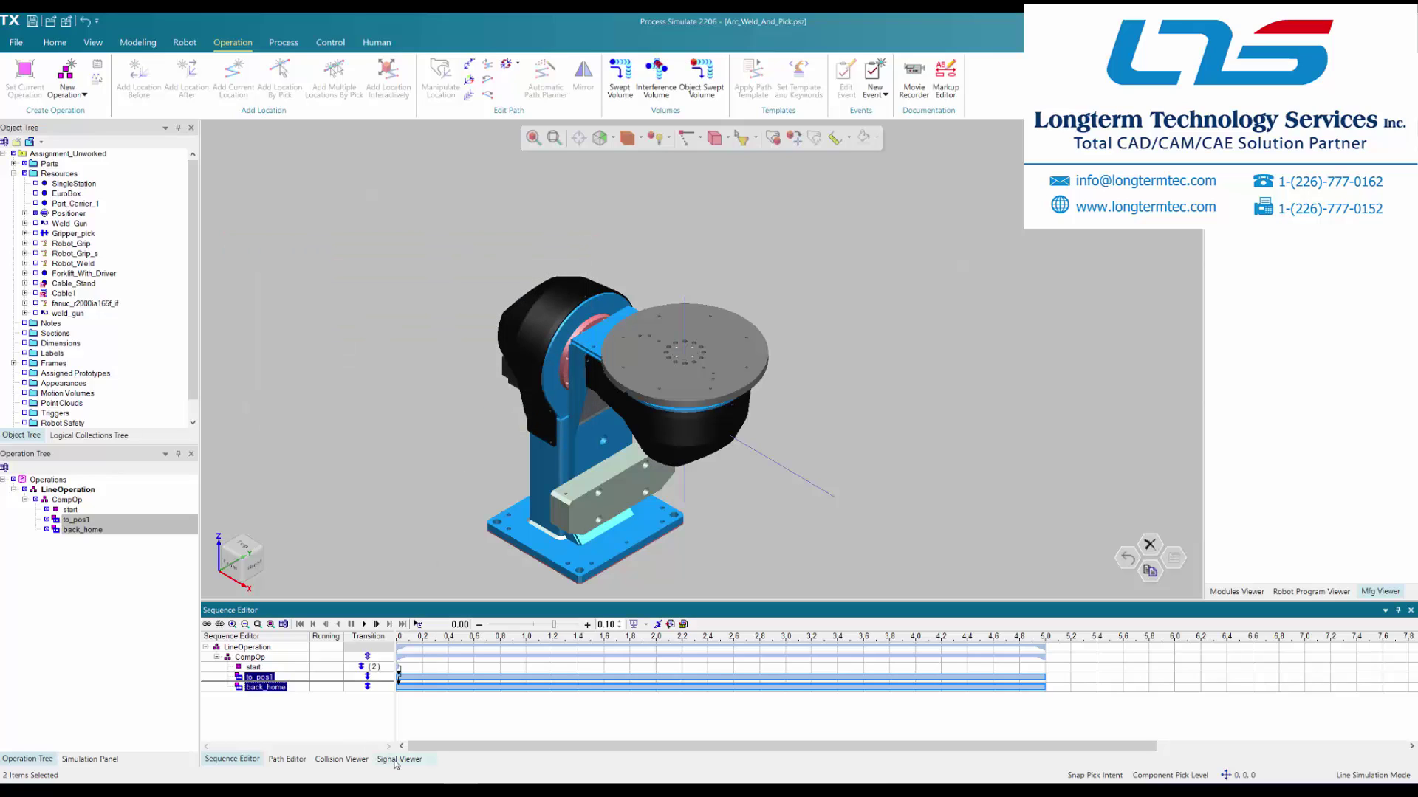
{"action": "left_click", "coordinate": [398, 760]}
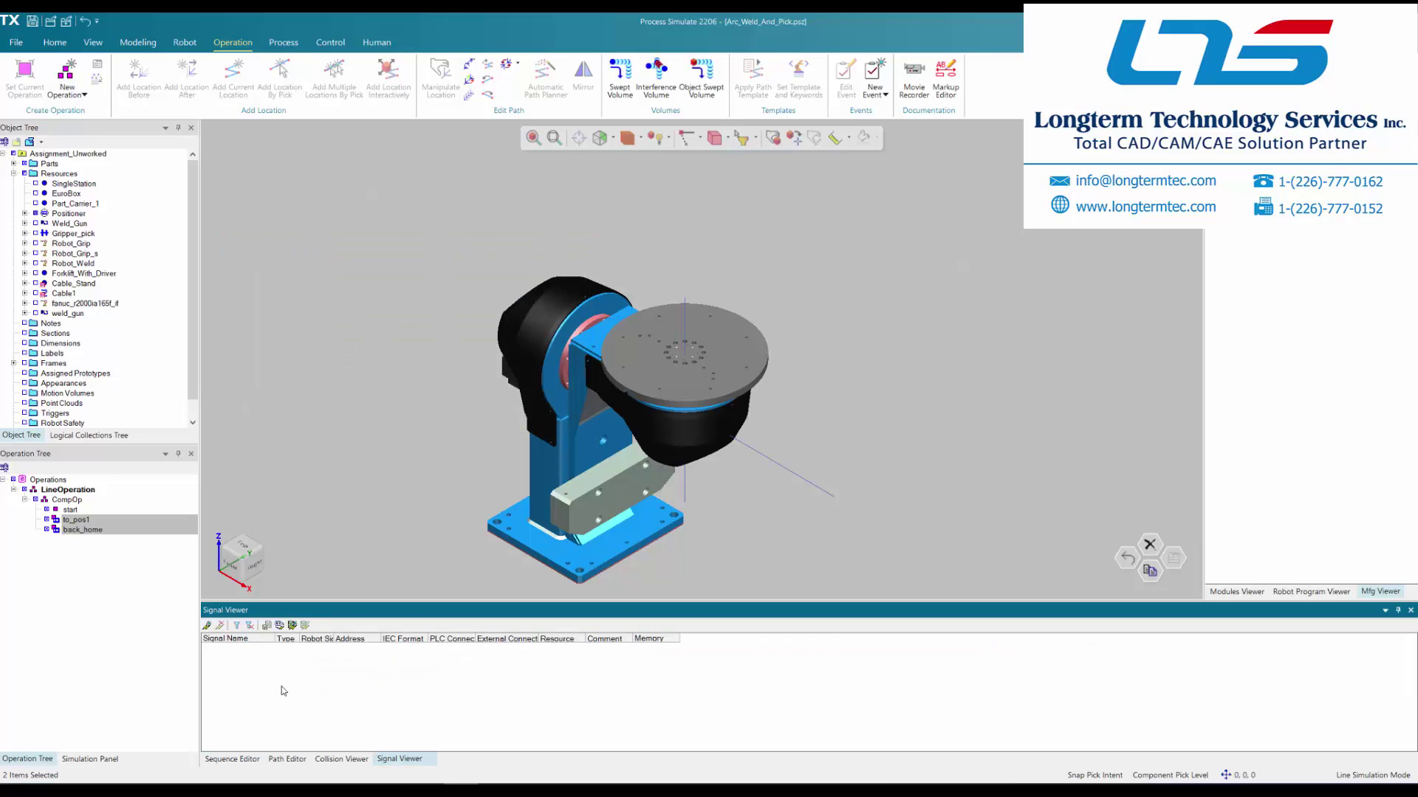
Create 2 new Key Signals in the Signal Viewer
{"action": "left_click", "coordinate": [207, 625]}
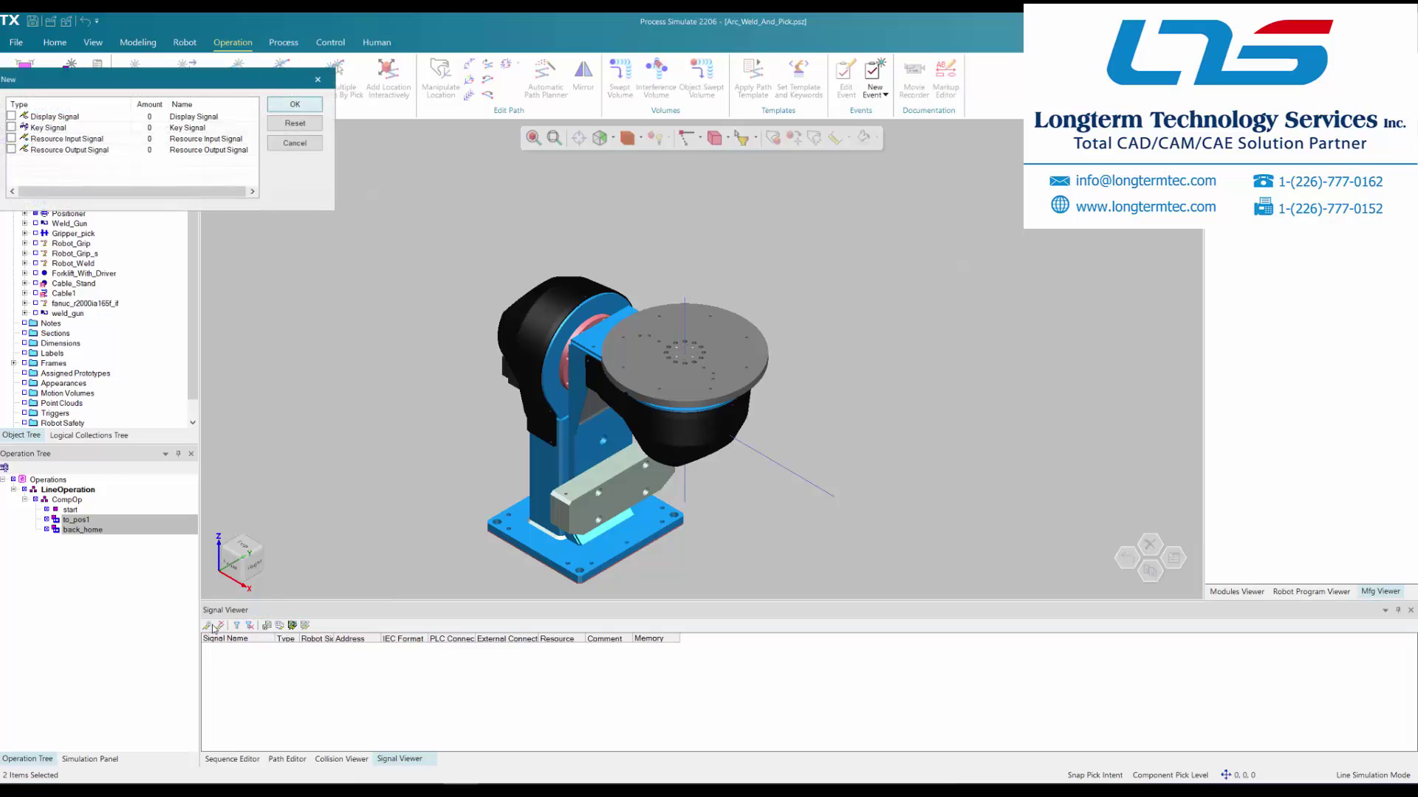
{"action": "left_click", "coordinate": [11, 128]}
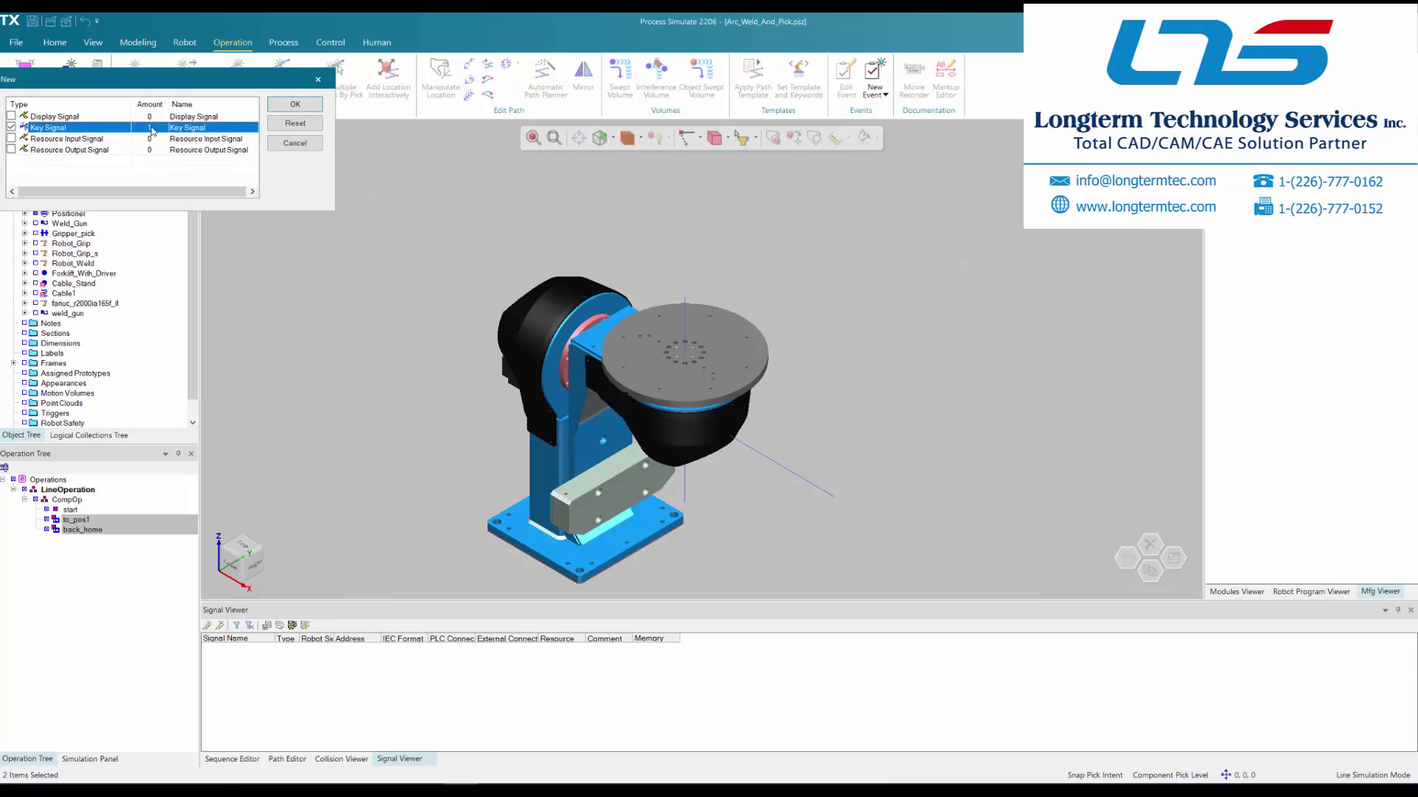
{"action": "left_click", "coordinate": [151, 128]}
{"action": "type", "text": "2"}
{"action": "left_click", "coordinate": [184, 131]}
{"action": "left_click", "coordinate": [286, 107]}
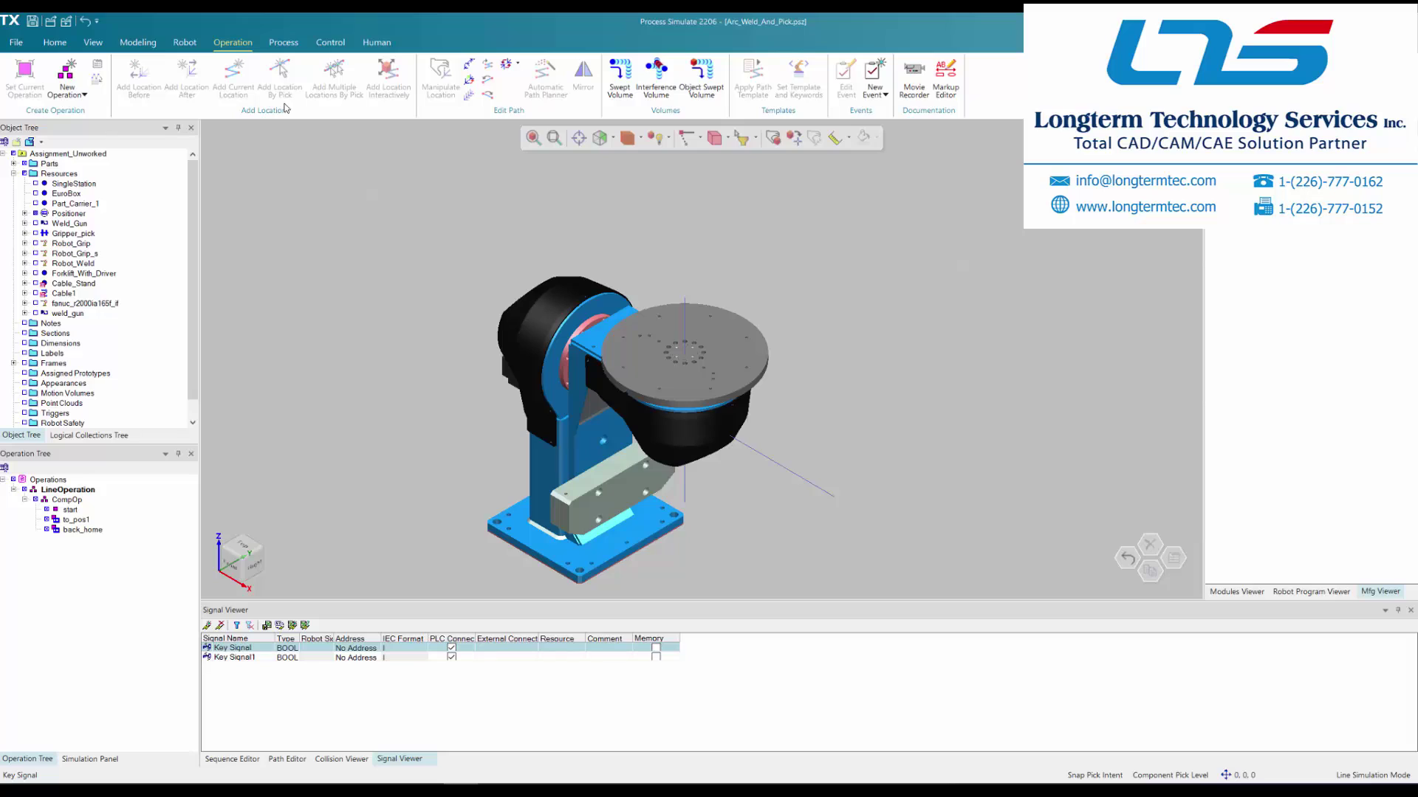
Rename the two new key signals to To_Pos1 and Back_Home
{"action": "double_click", "coordinate": [233, 648]}
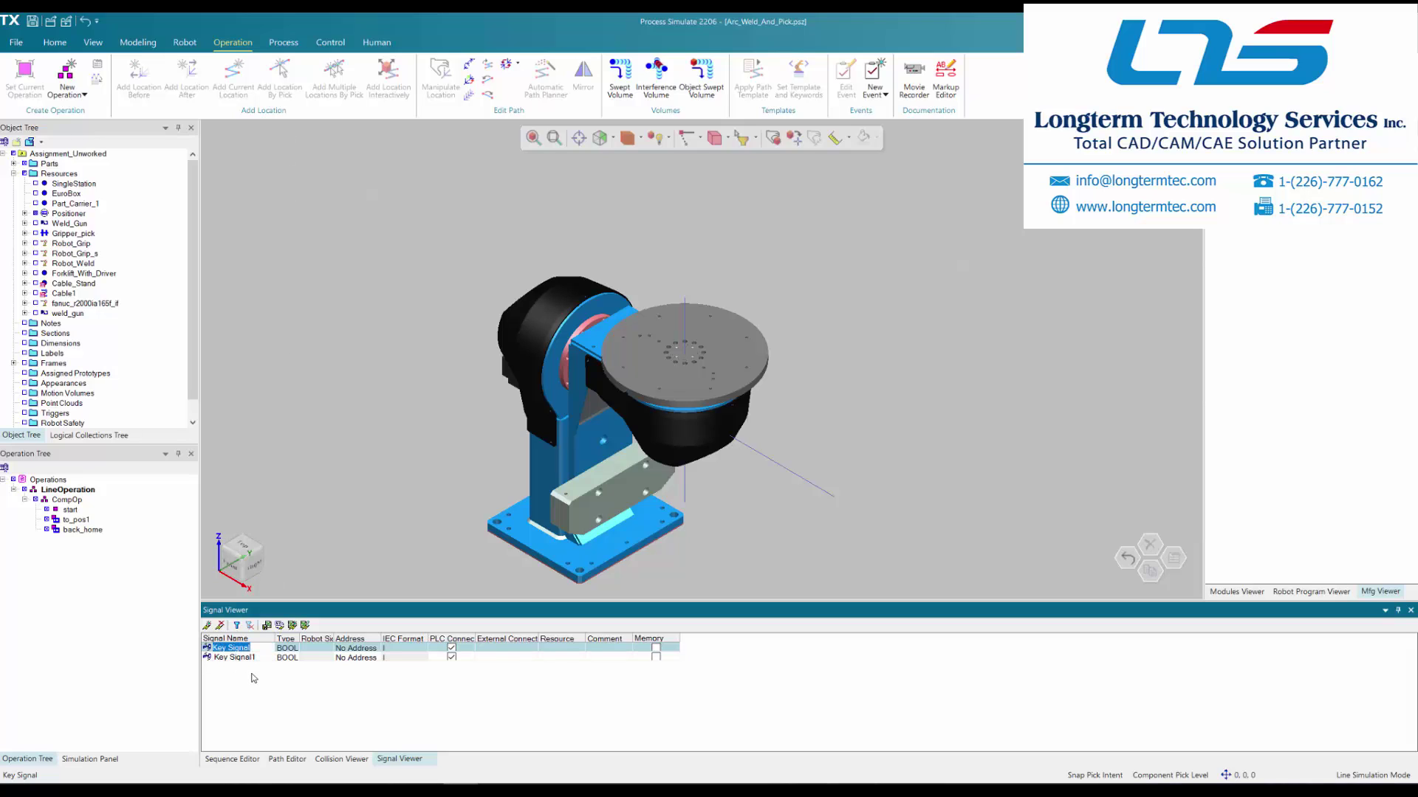
{"action": "type", "text": "To Pos1"}
{"action": "key", "text": "Down"}
{"action": "key", "text": "F2"}
{"action": "type", "text": "Back Home"}
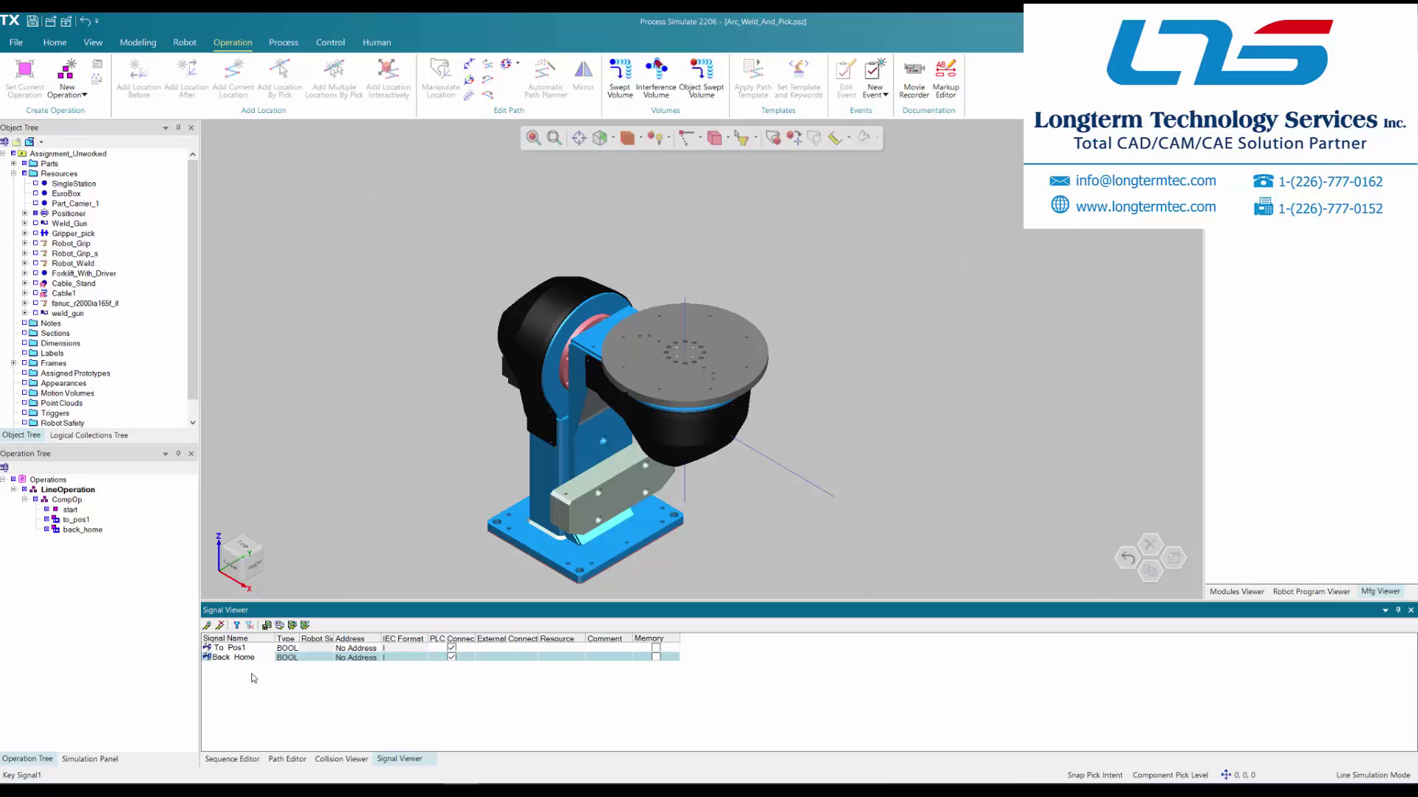
{"action": "key", "text": "Return"}
Add the Back_Home and To_Pos1 signals to the Simulation Panel's signal list
{"action": "left_click", "coordinate": [90, 760]}
{"action": "left_click", "coordinate": [5, 470]}
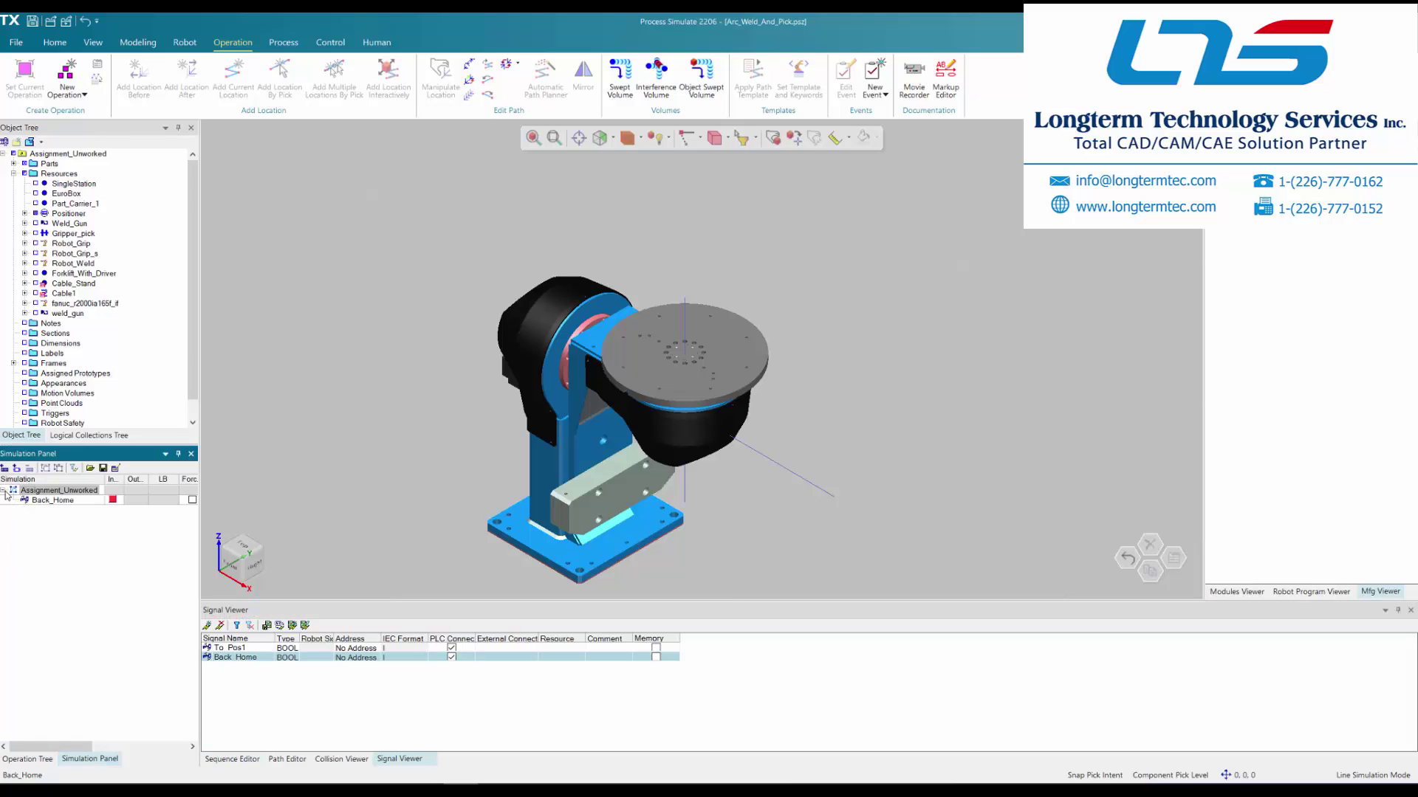
{"action": "left_click", "coordinate": [235, 648]}
{"action": "left_click", "coordinate": [5, 471]}
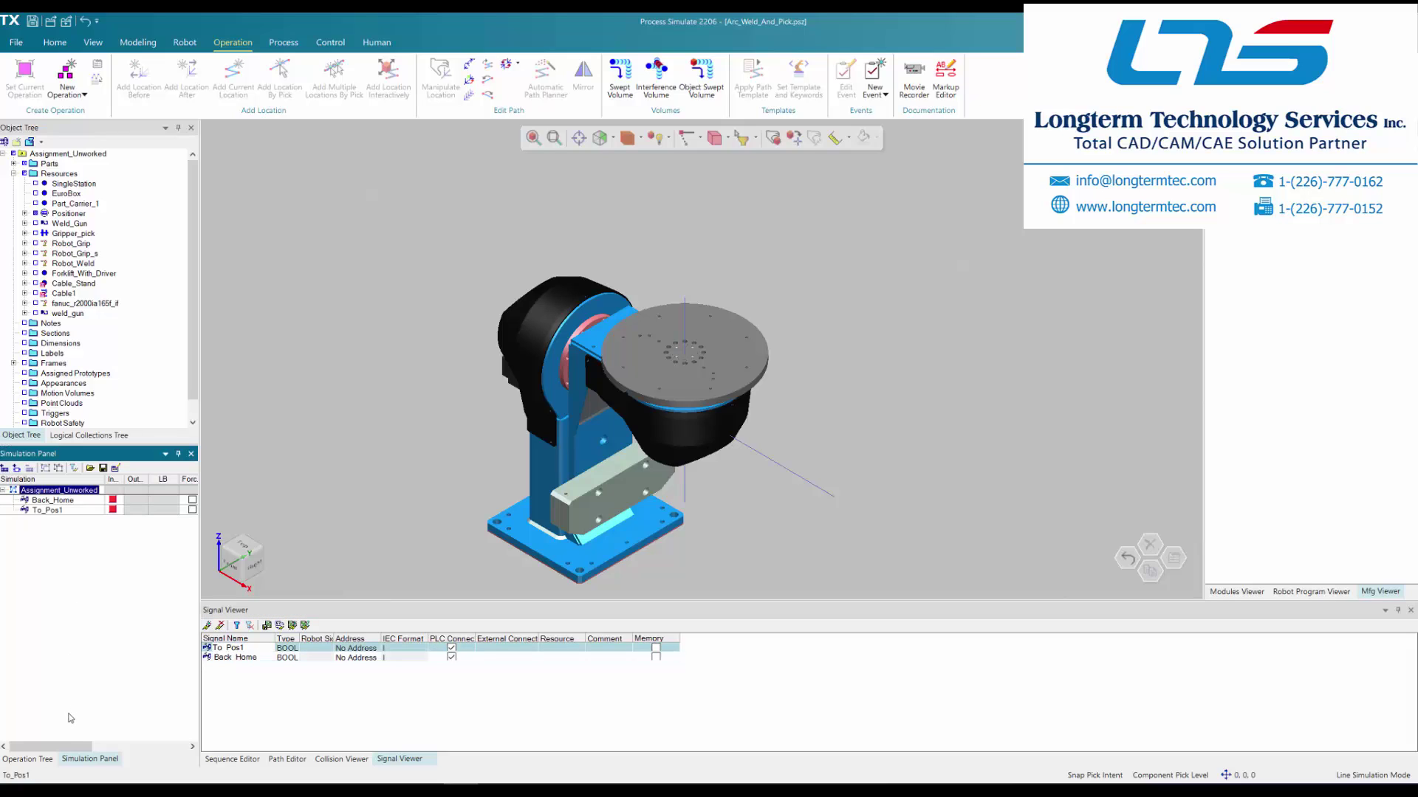
{"action": "left_click", "coordinate": [27, 759]}
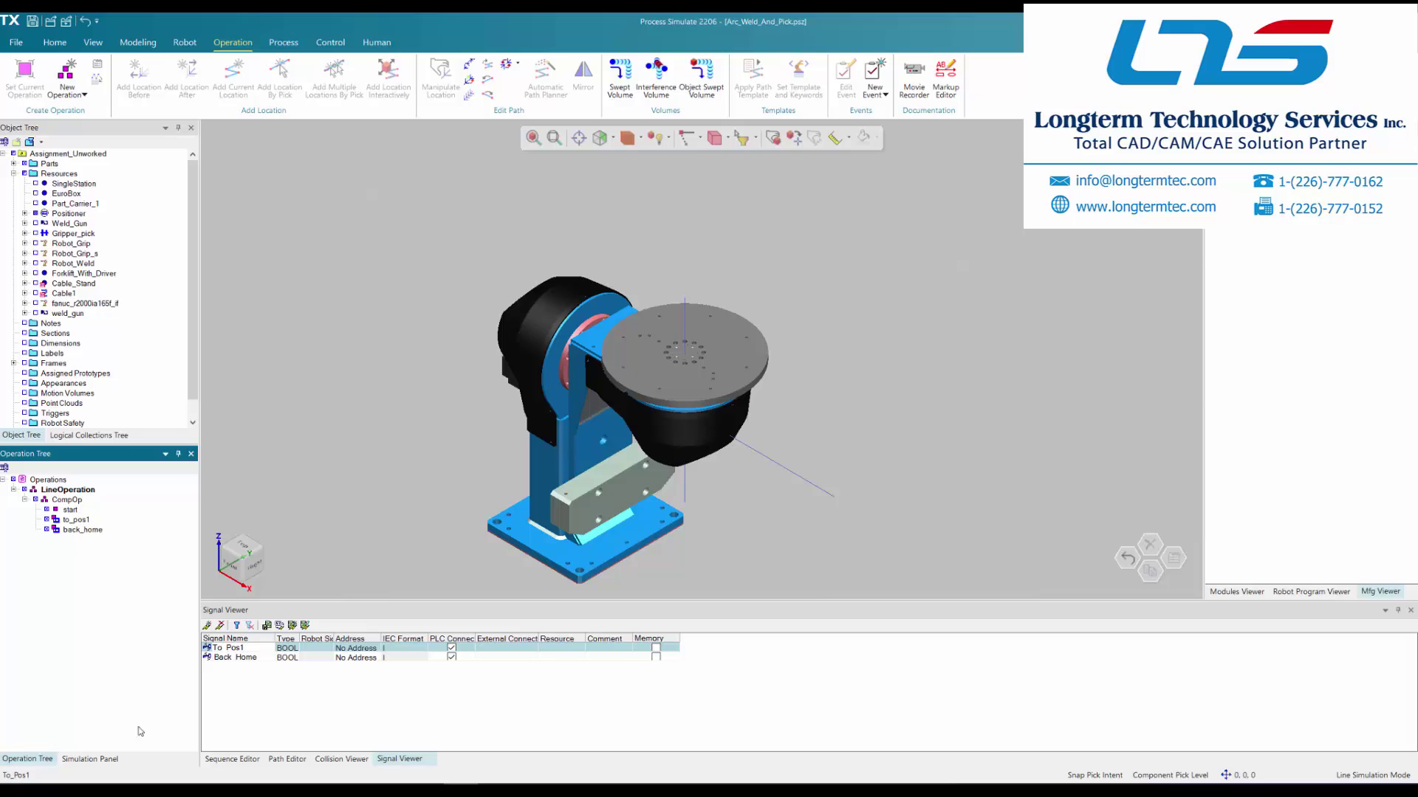
{"action": "left_click", "coordinate": [232, 759]}
In start's Transition Editor, set both to_pos1 and back_home branch types to Alternative
{"action": "double_click", "coordinate": [367, 667]}
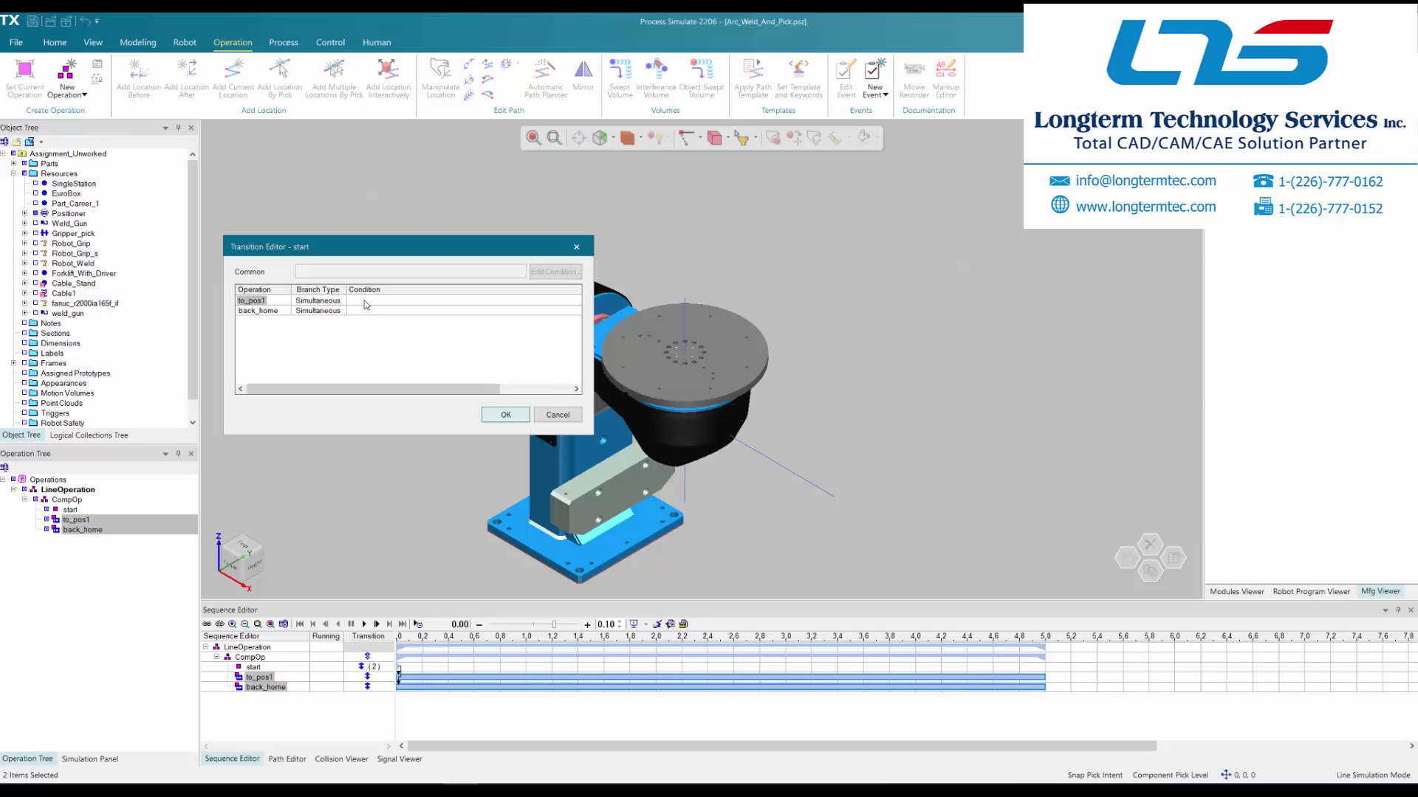
{"action": "left_click", "coordinate": [328, 305]}
{"action": "left_click", "coordinate": [325, 320]}
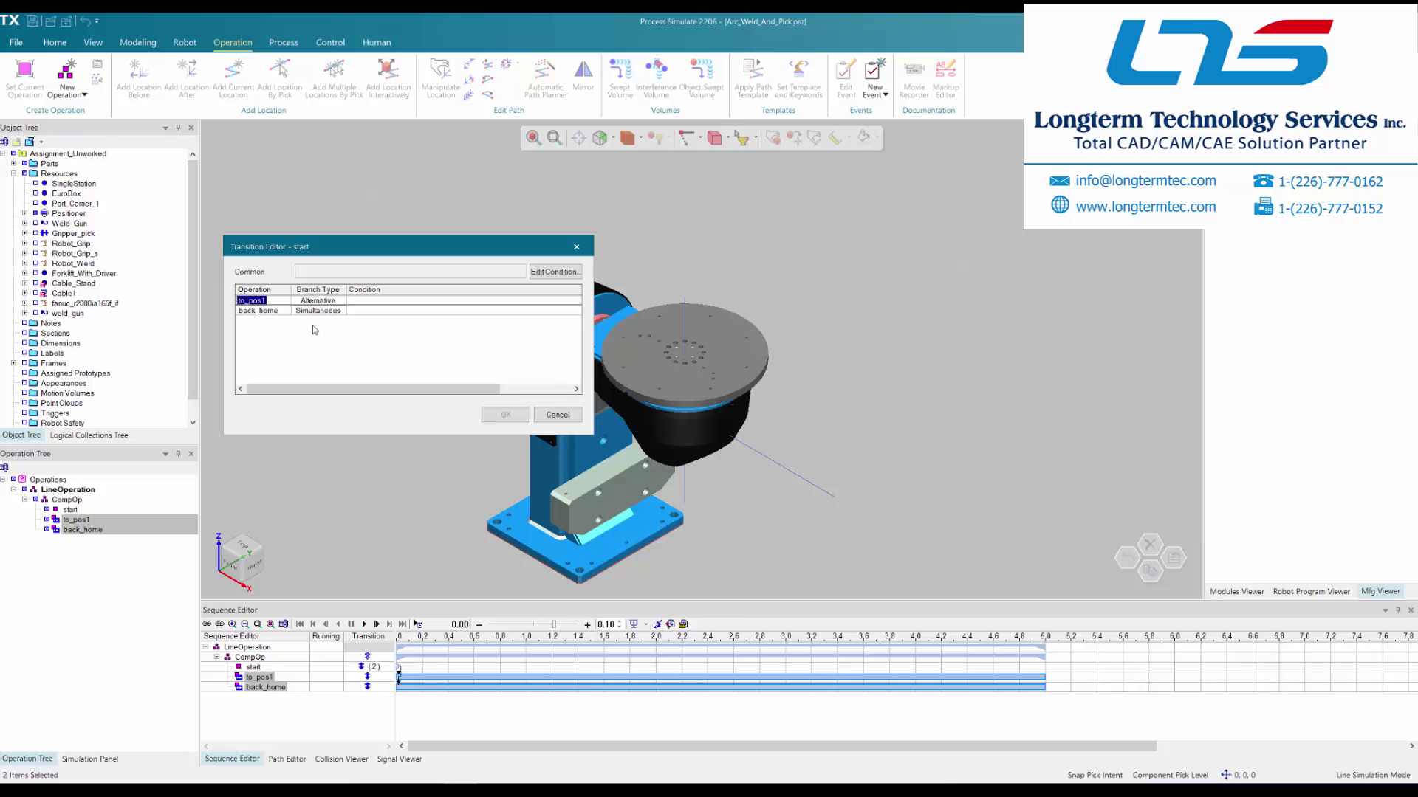
{"action": "left_click", "coordinate": [317, 311]}
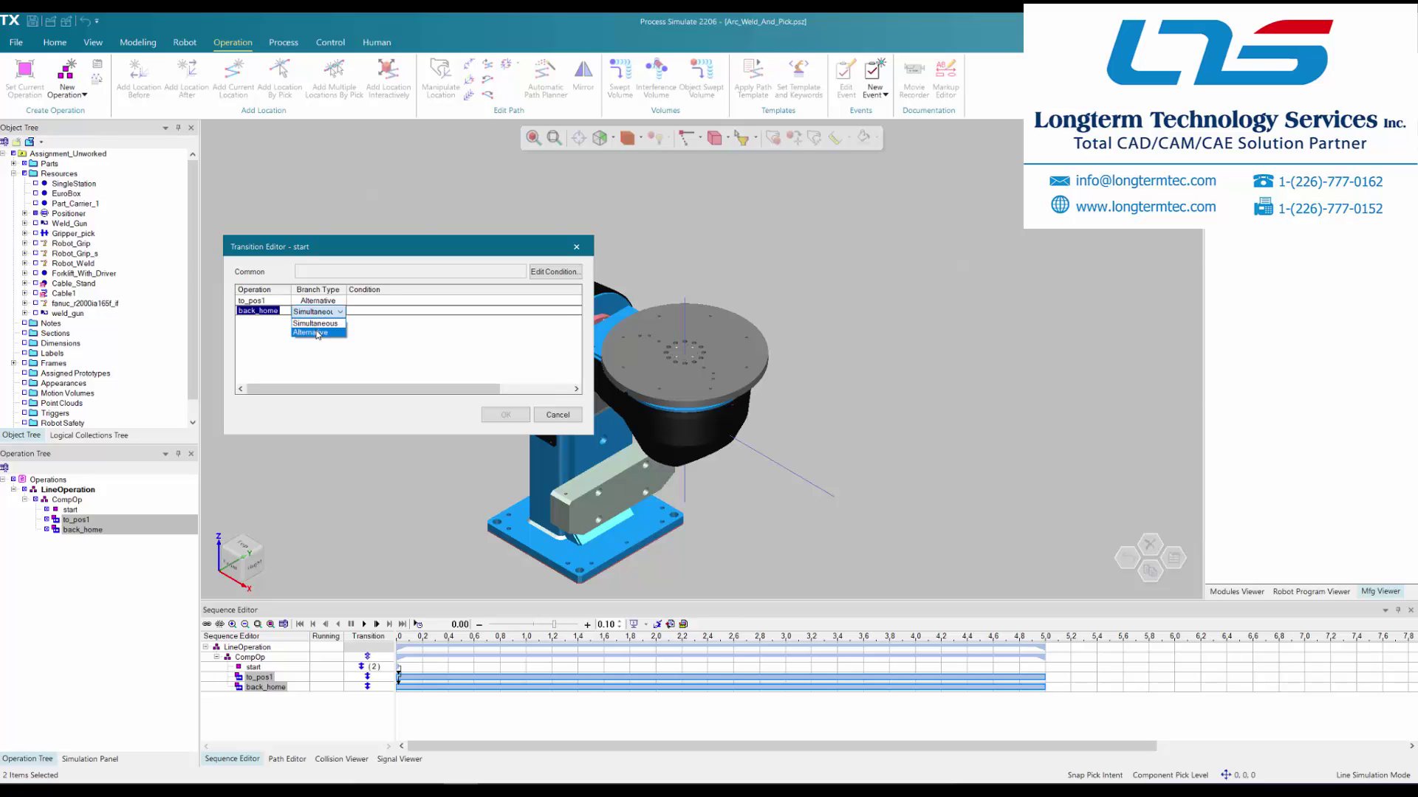
{"action": "left_click", "coordinate": [318, 333]}
{"action": "left_click", "coordinate": [384, 302]}
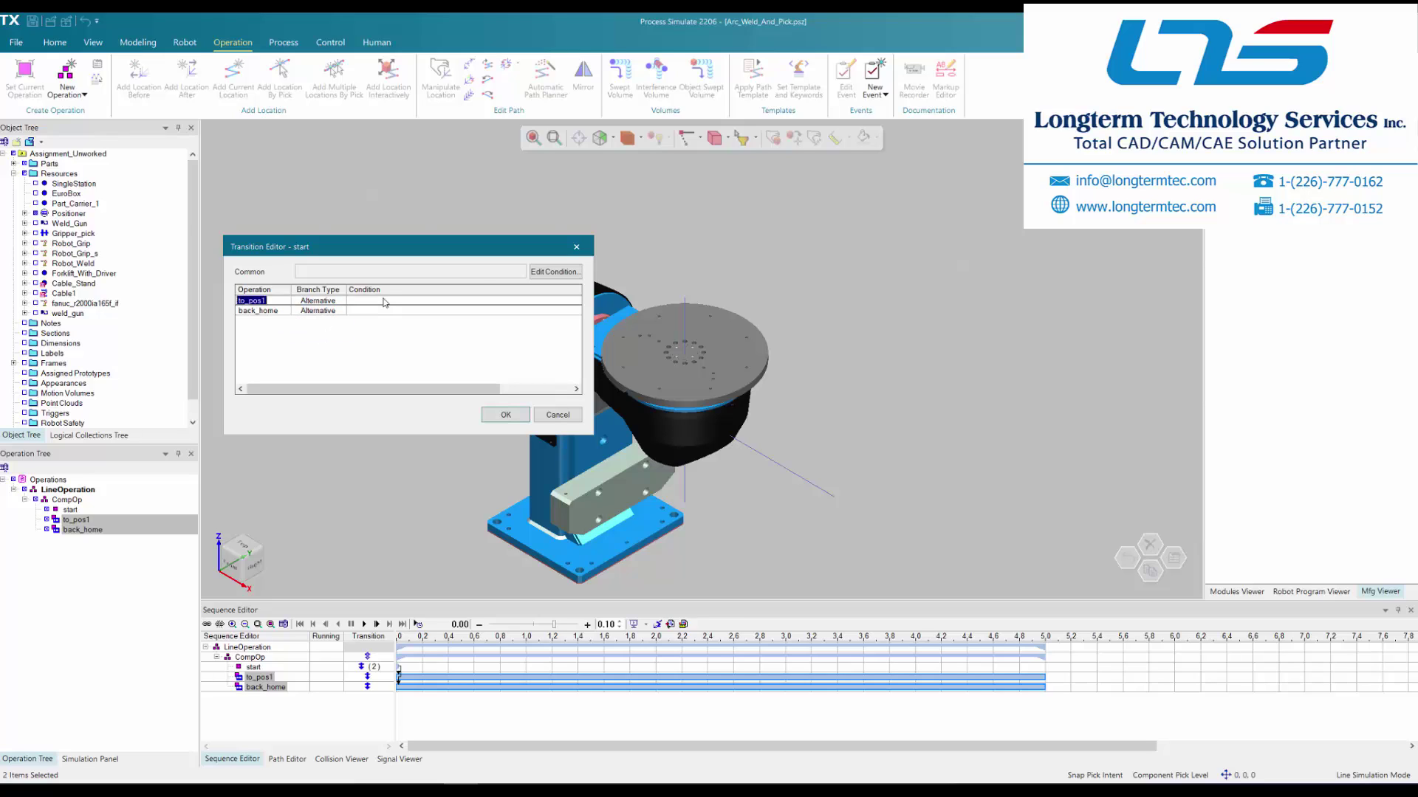
Give to_pos1 the condition To_Pos1 and back_home the condition Back_Home, then apply the transition
{"action": "double_click", "coordinate": [384, 302]}
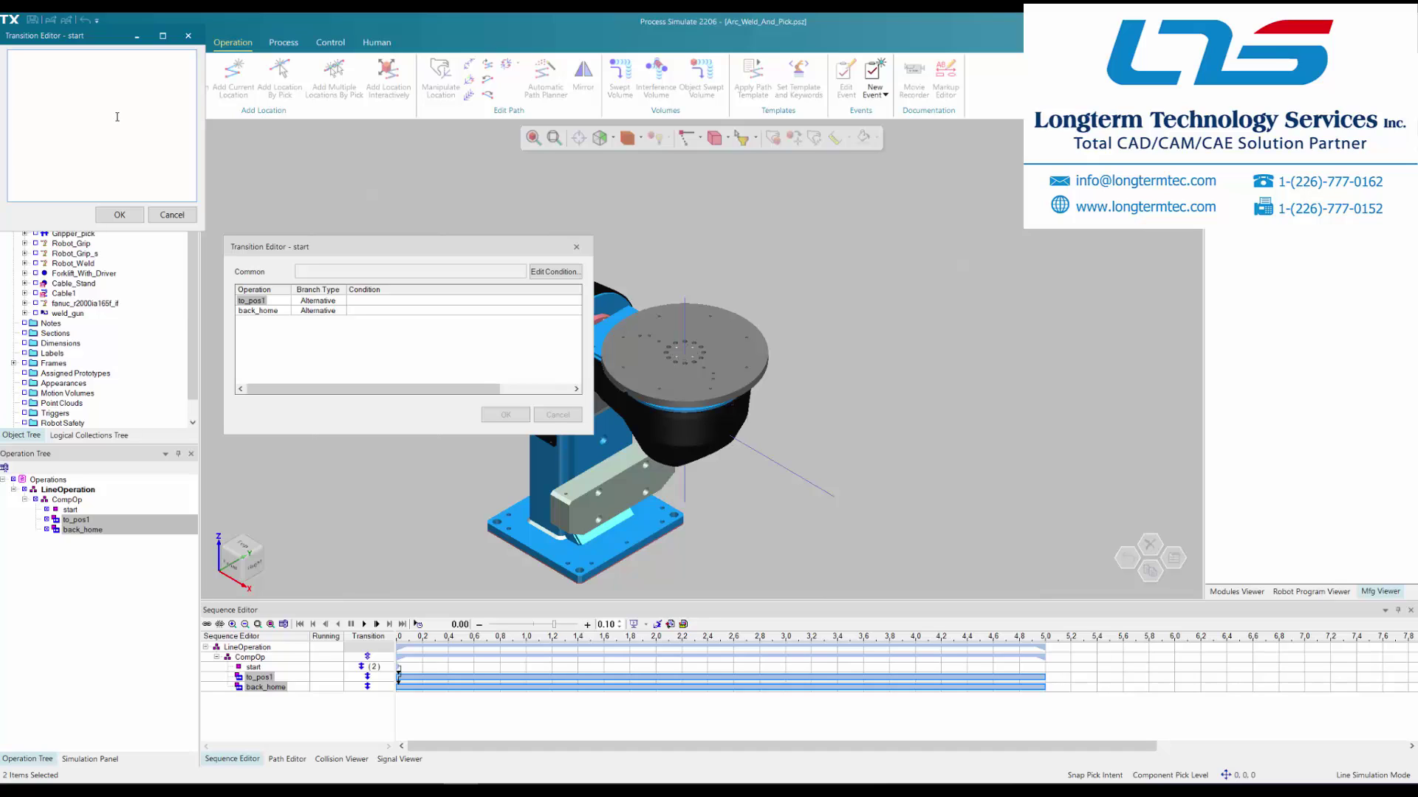
{"action": "type", "text": "T"}
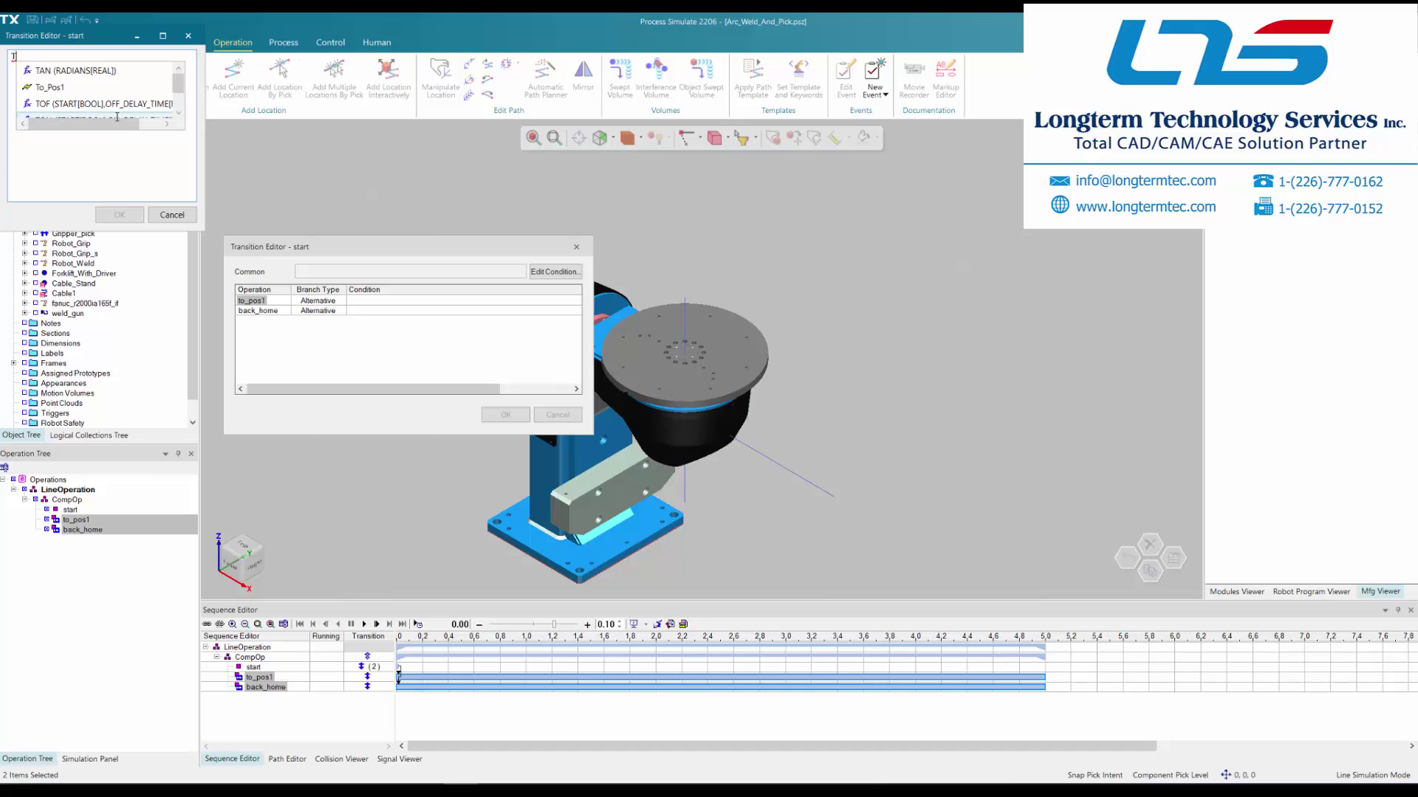
{"action": "double_click", "coordinate": [67, 88]}
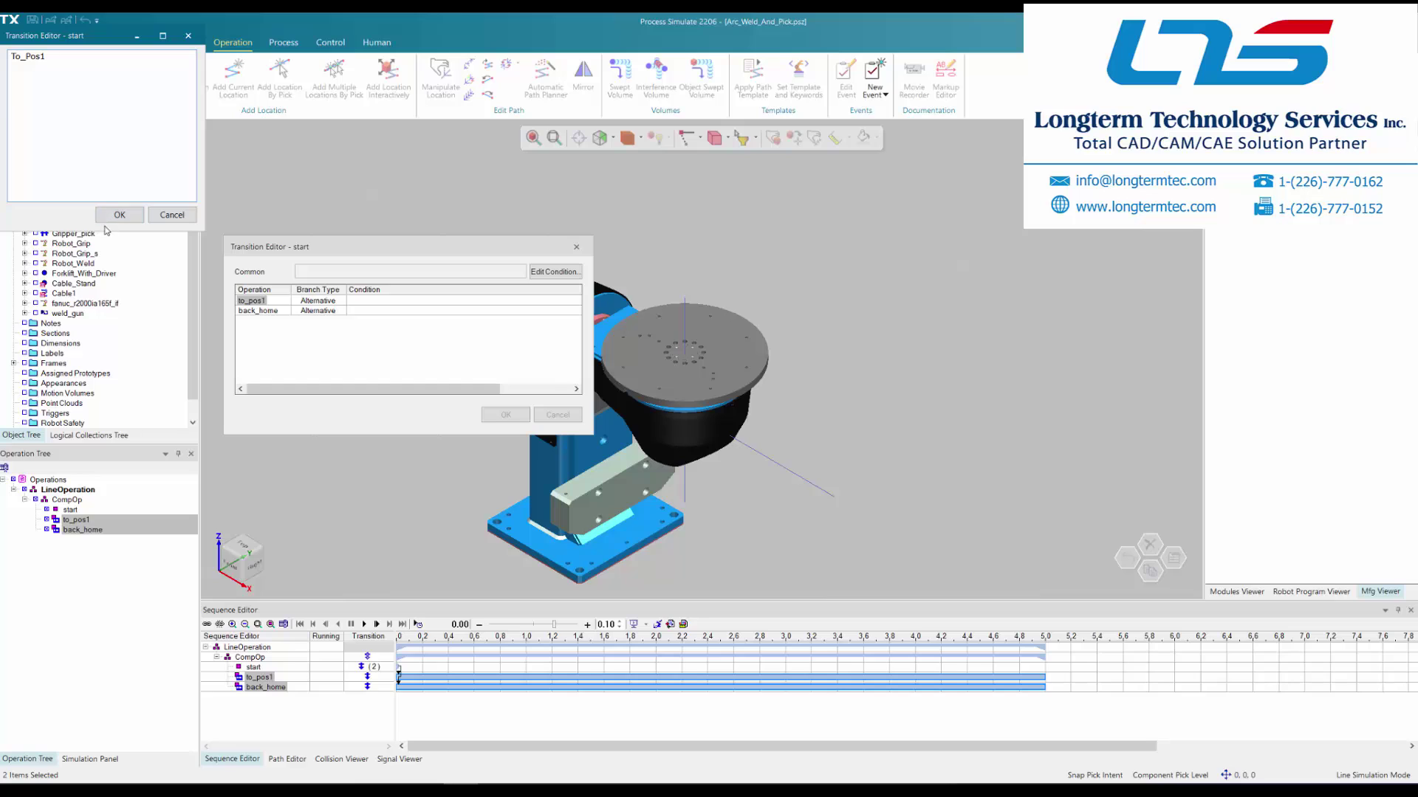
{"action": "left_click", "coordinate": [119, 214]}
{"action": "left_click", "coordinate": [369, 312]}
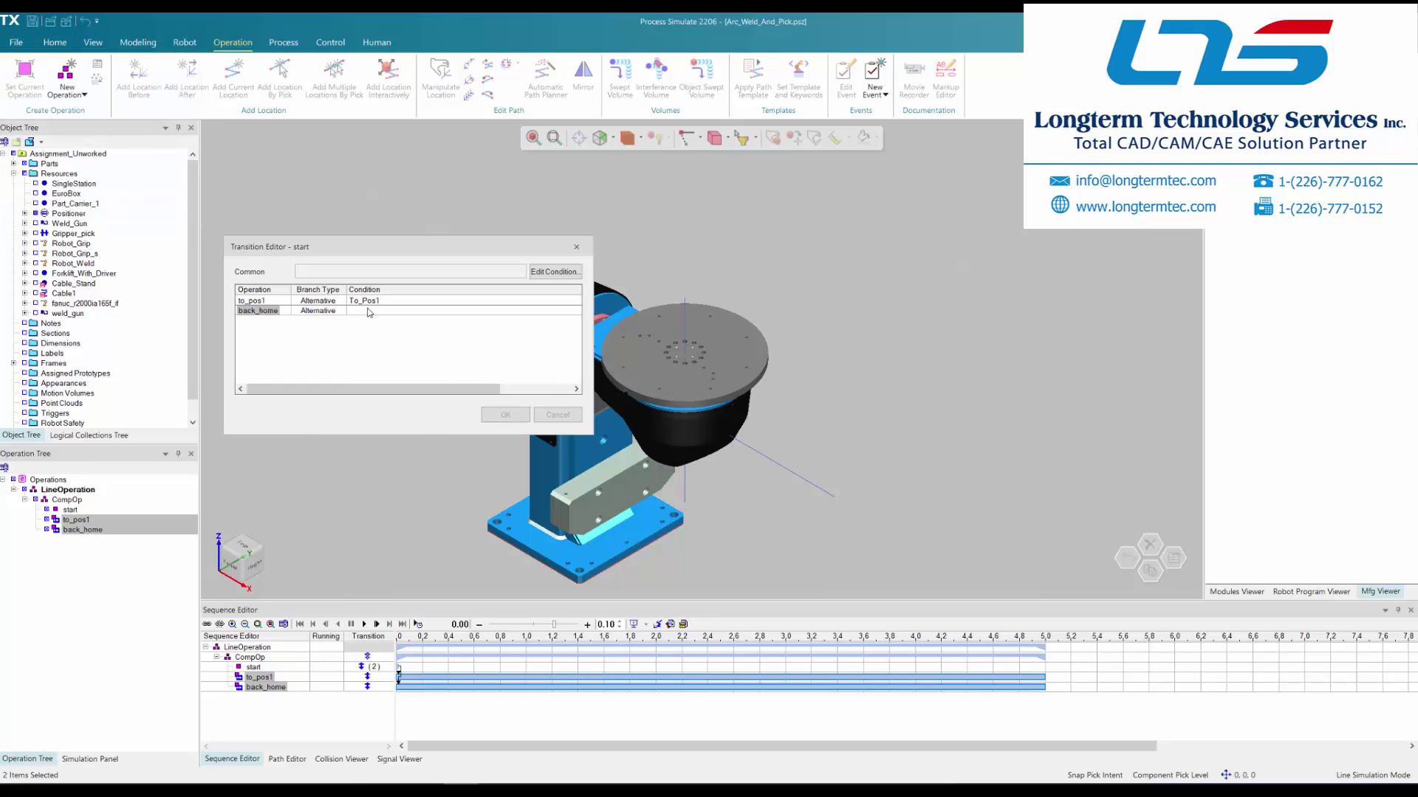
{"action": "double_click", "coordinate": [369, 311]}
{"action": "type", "text": "B"}
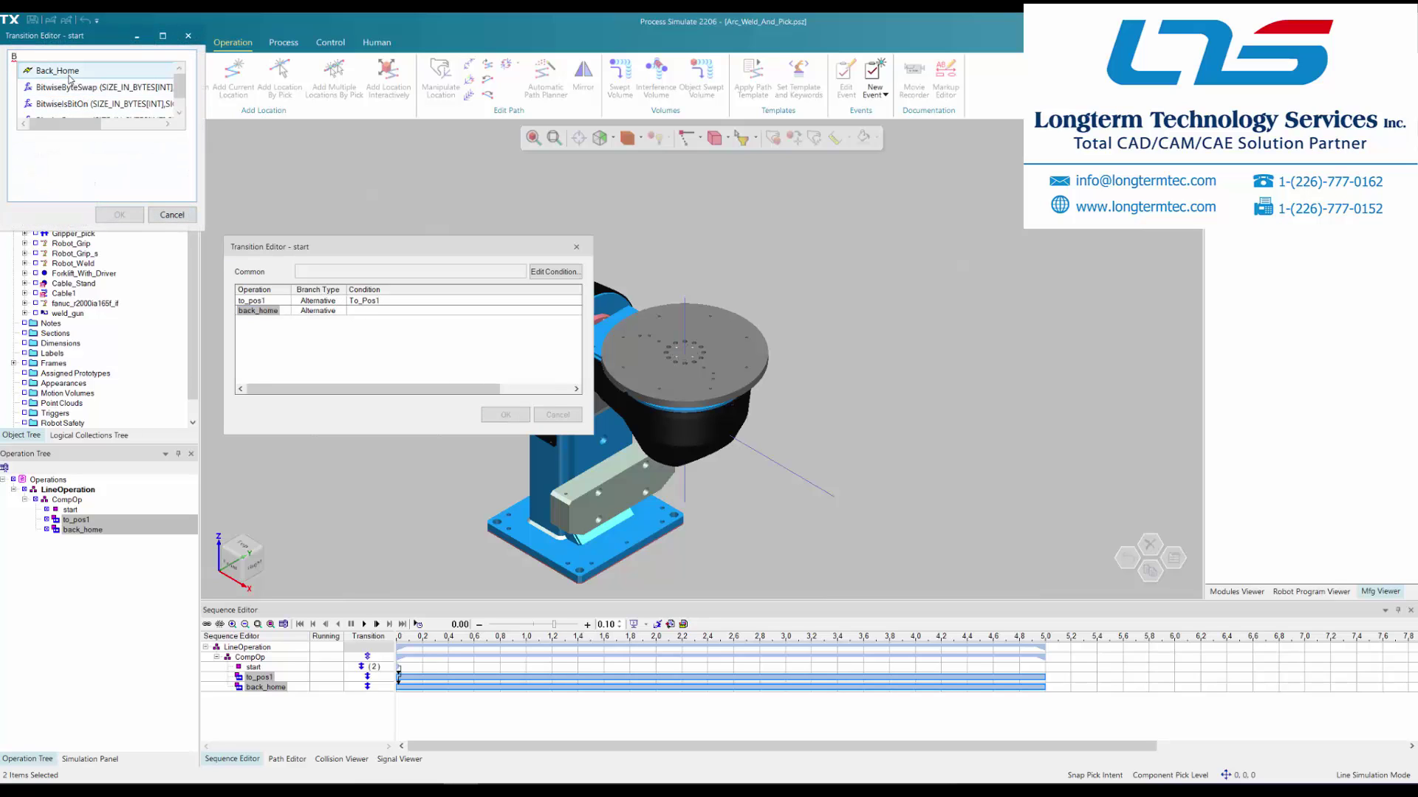
{"action": "double_click", "coordinate": [69, 71]}
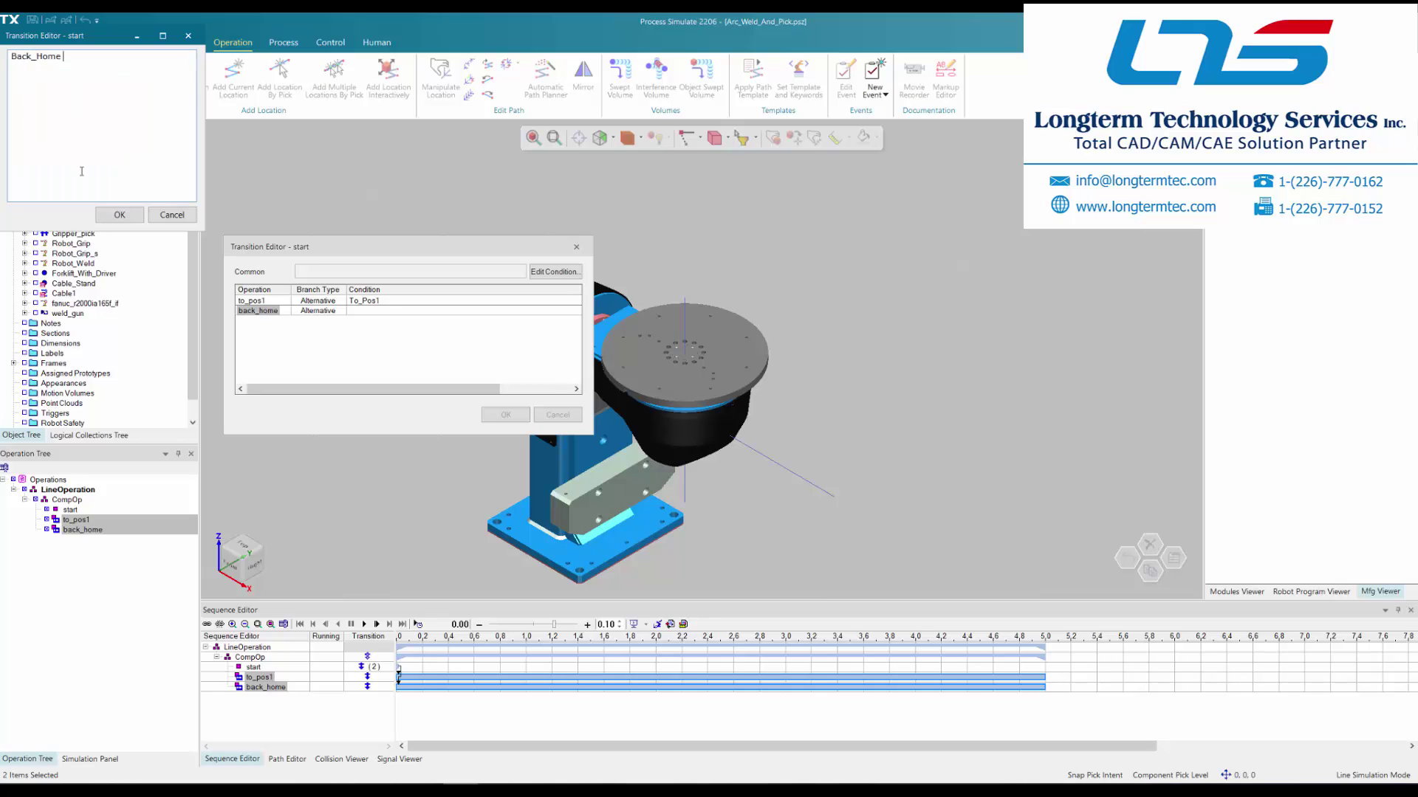
{"action": "left_click", "coordinate": [119, 215]}
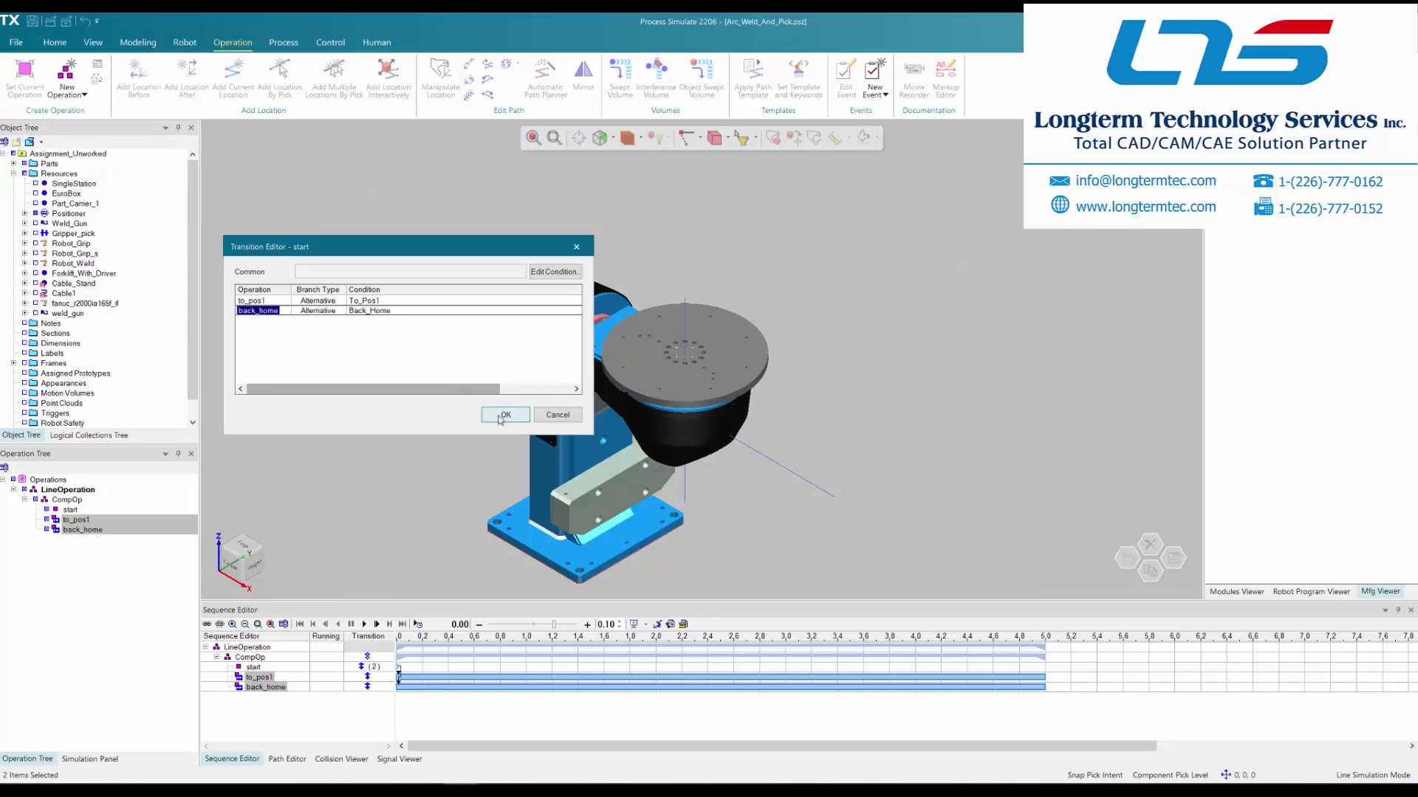
{"action": "left_click", "coordinate": [502, 416]}
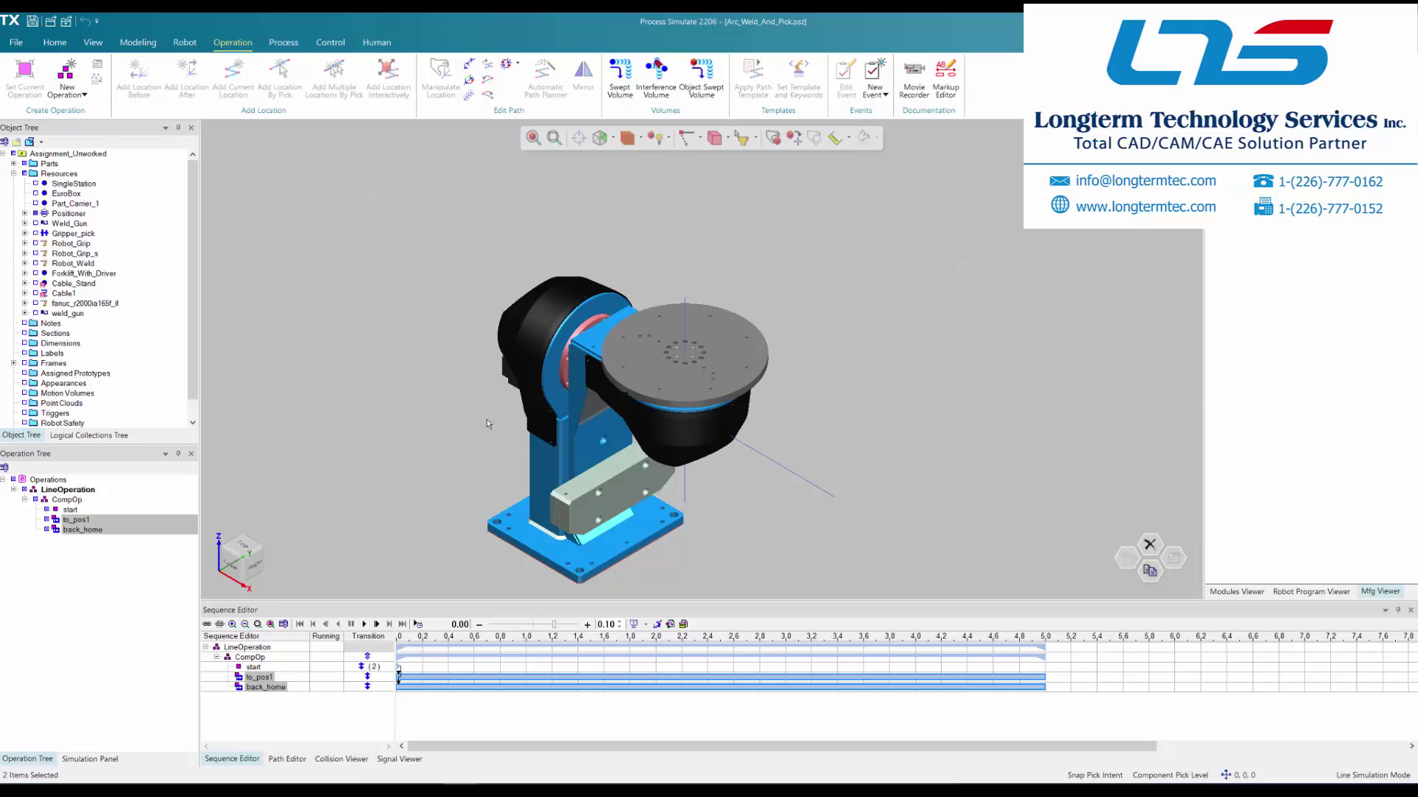
Start the simulation and toggle To_Pos1 on and off to send the positioner to pos1
{"action": "left_click", "coordinate": [85, 760]}
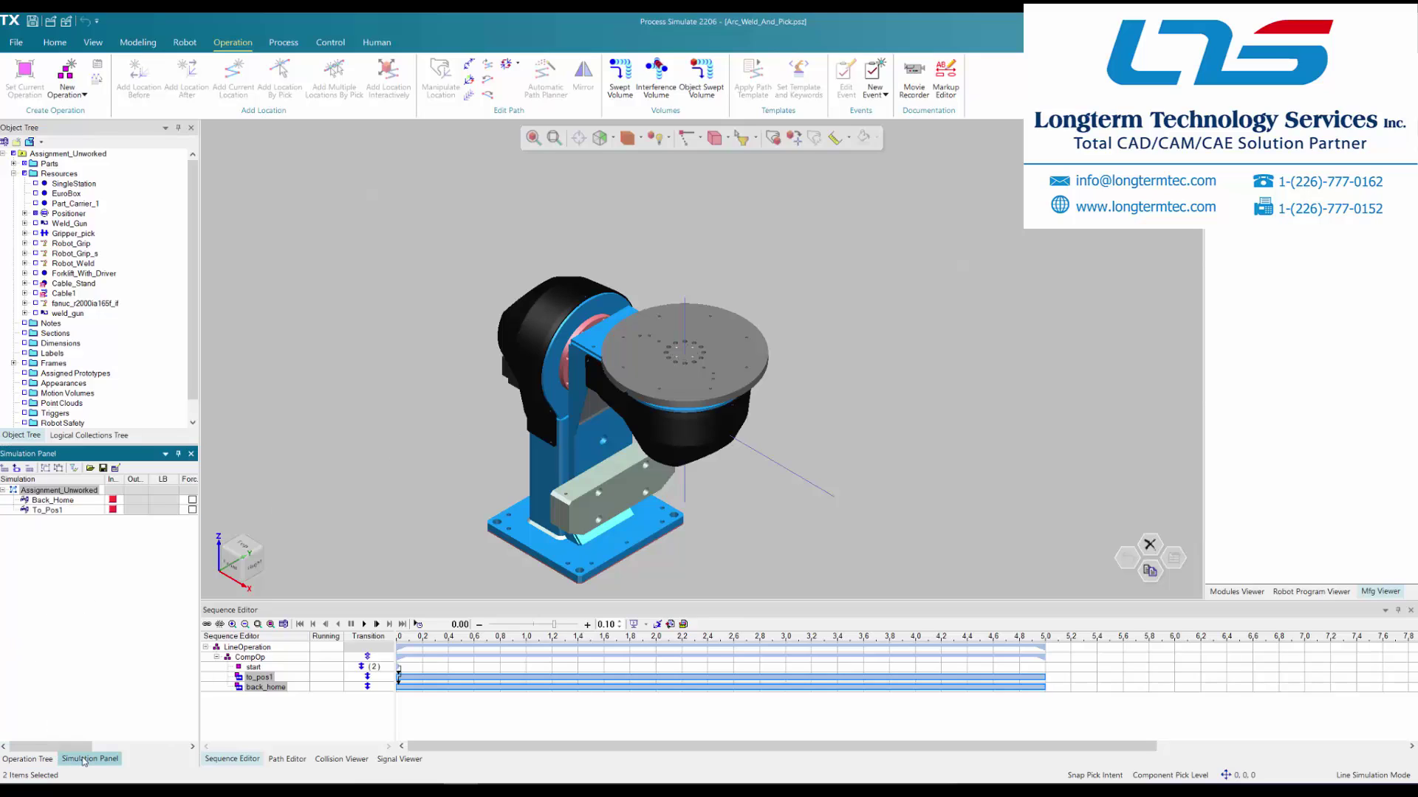
{"action": "left_click", "coordinate": [73, 503]}
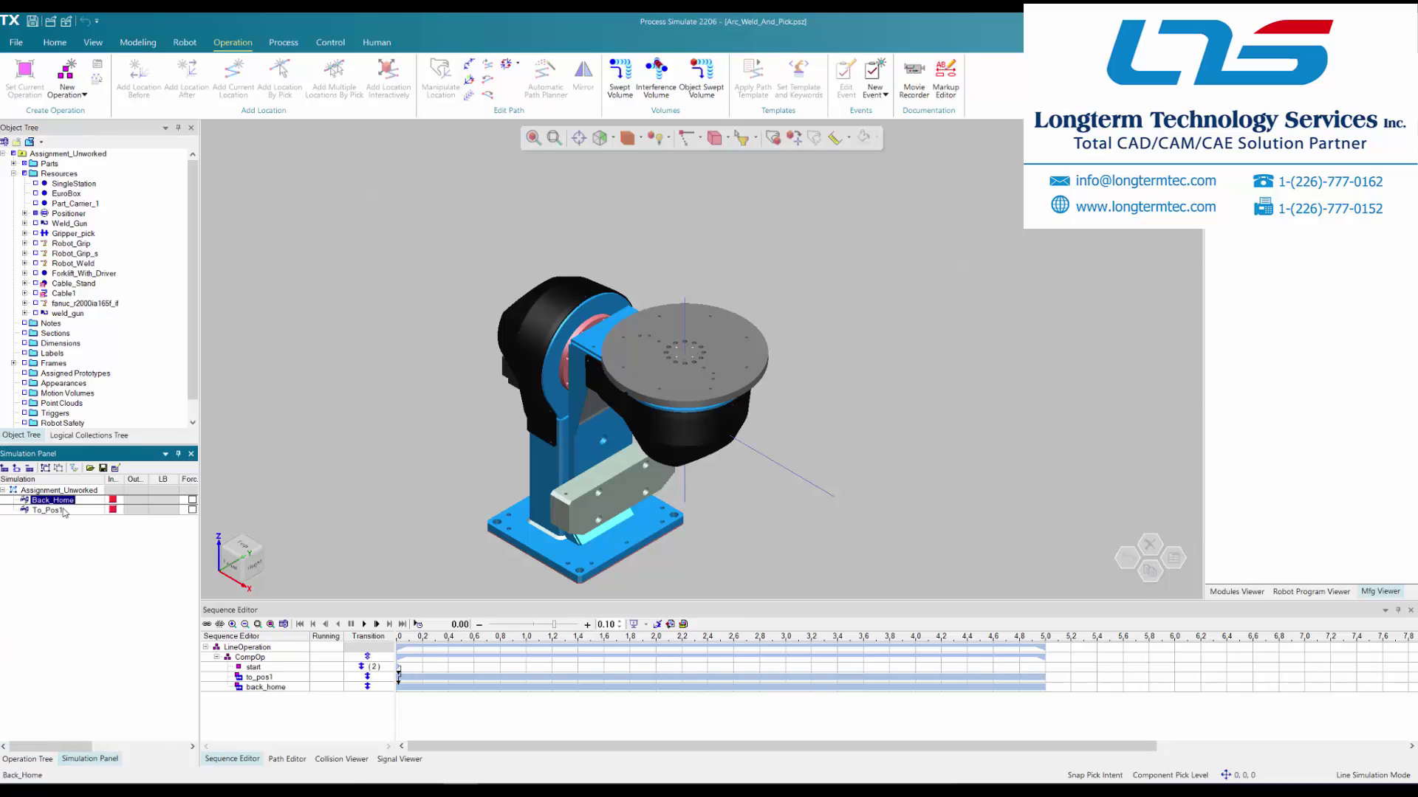
{"action": "left_click", "coordinate": [64, 511]}
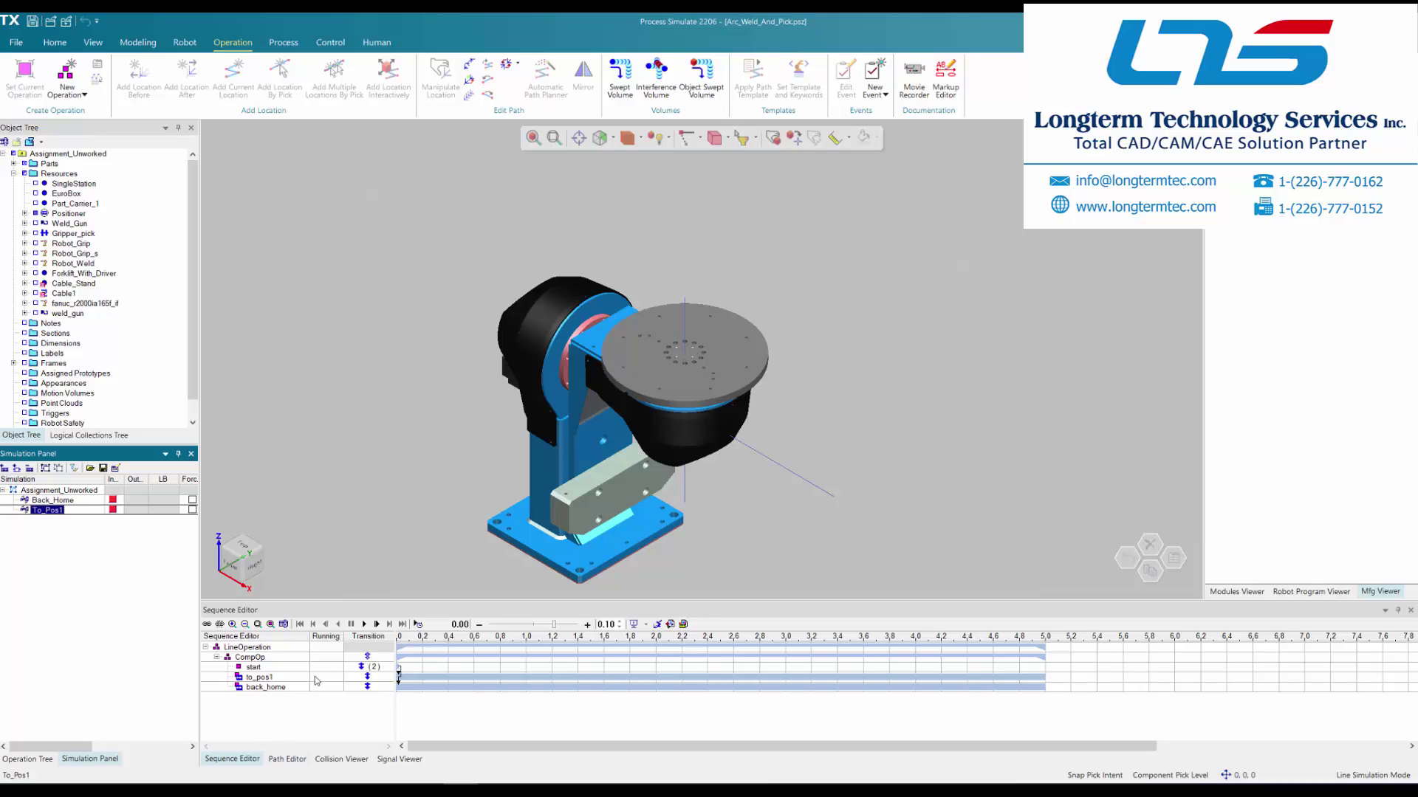
{"action": "left_click", "coordinate": [364, 624]}
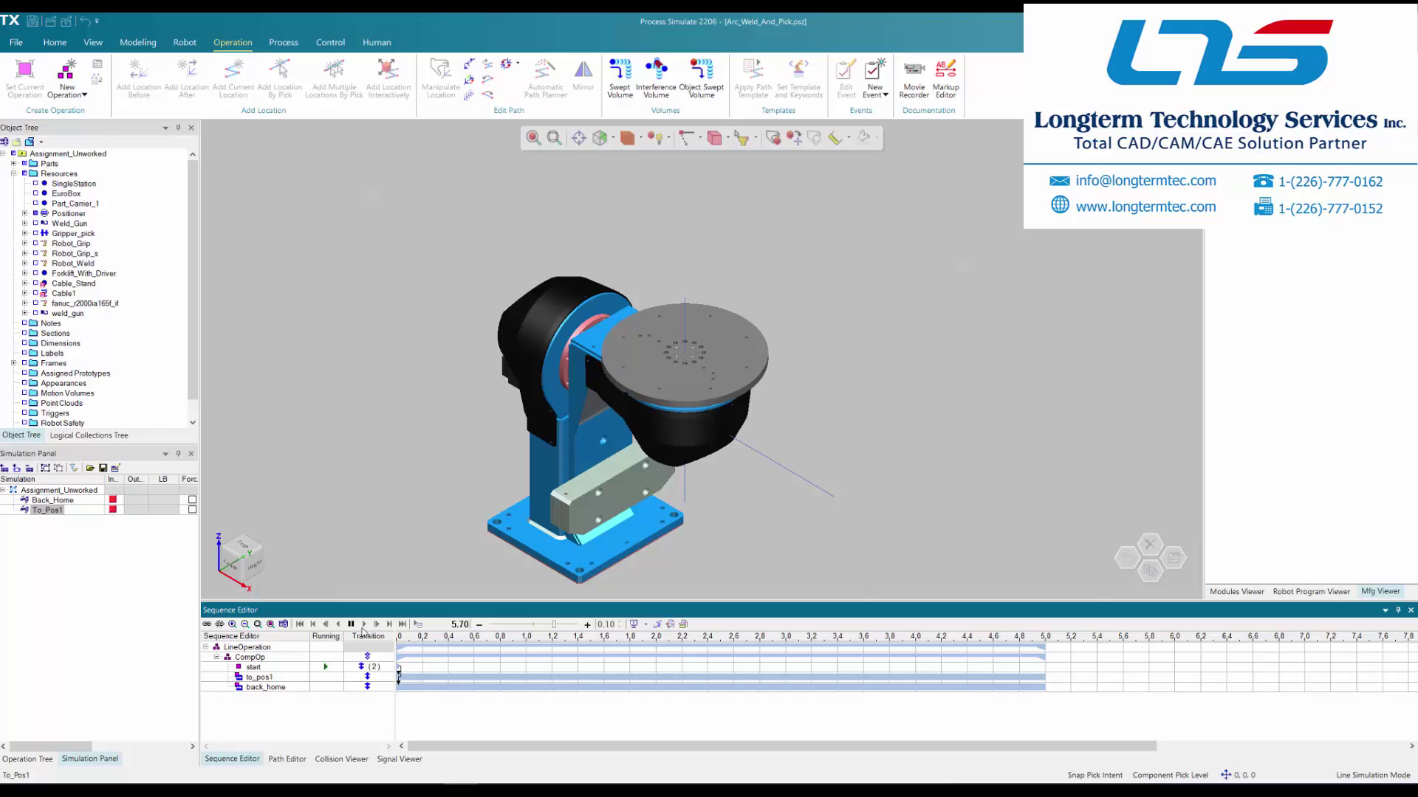
{"action": "left_click", "coordinate": [113, 510]}
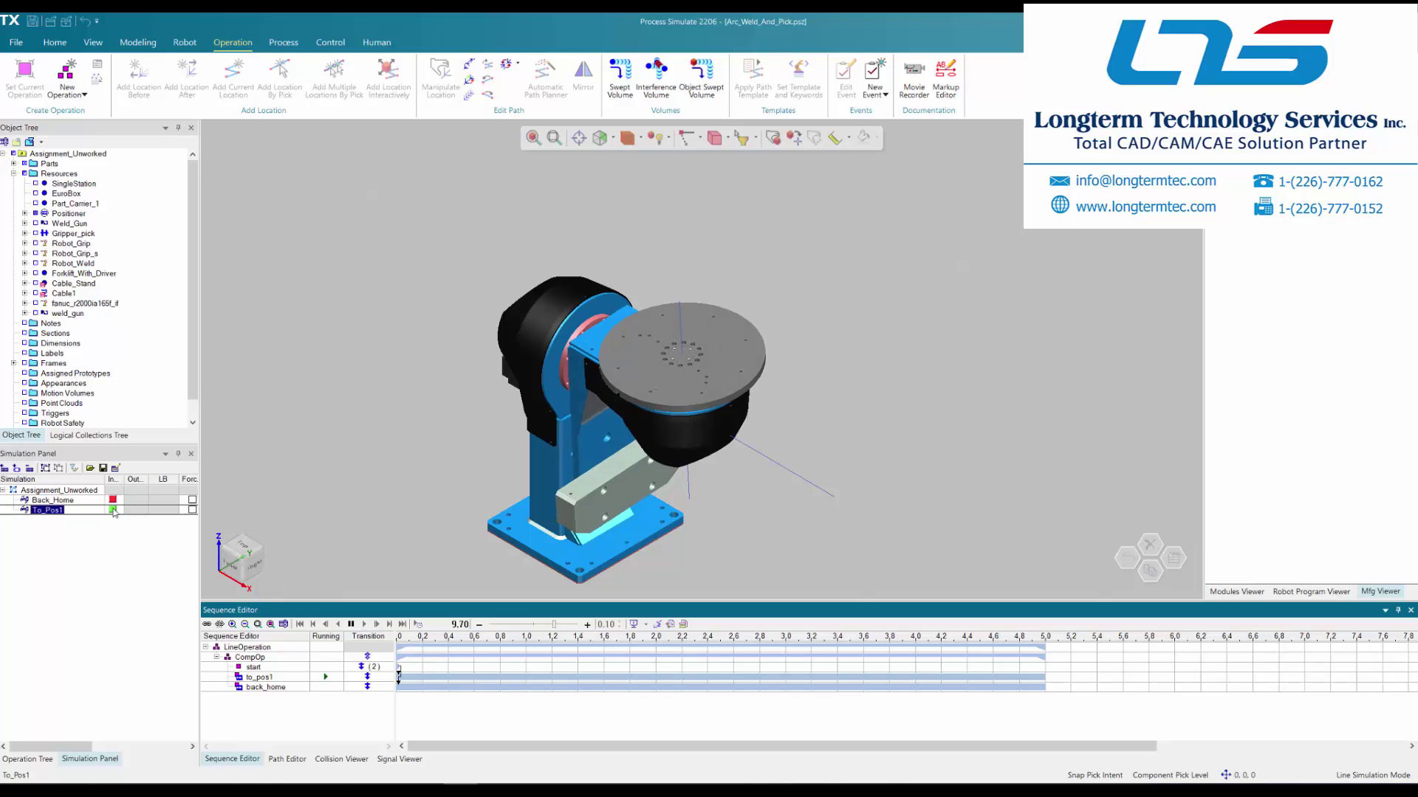
{"action": "left_click", "coordinate": [114, 510]}
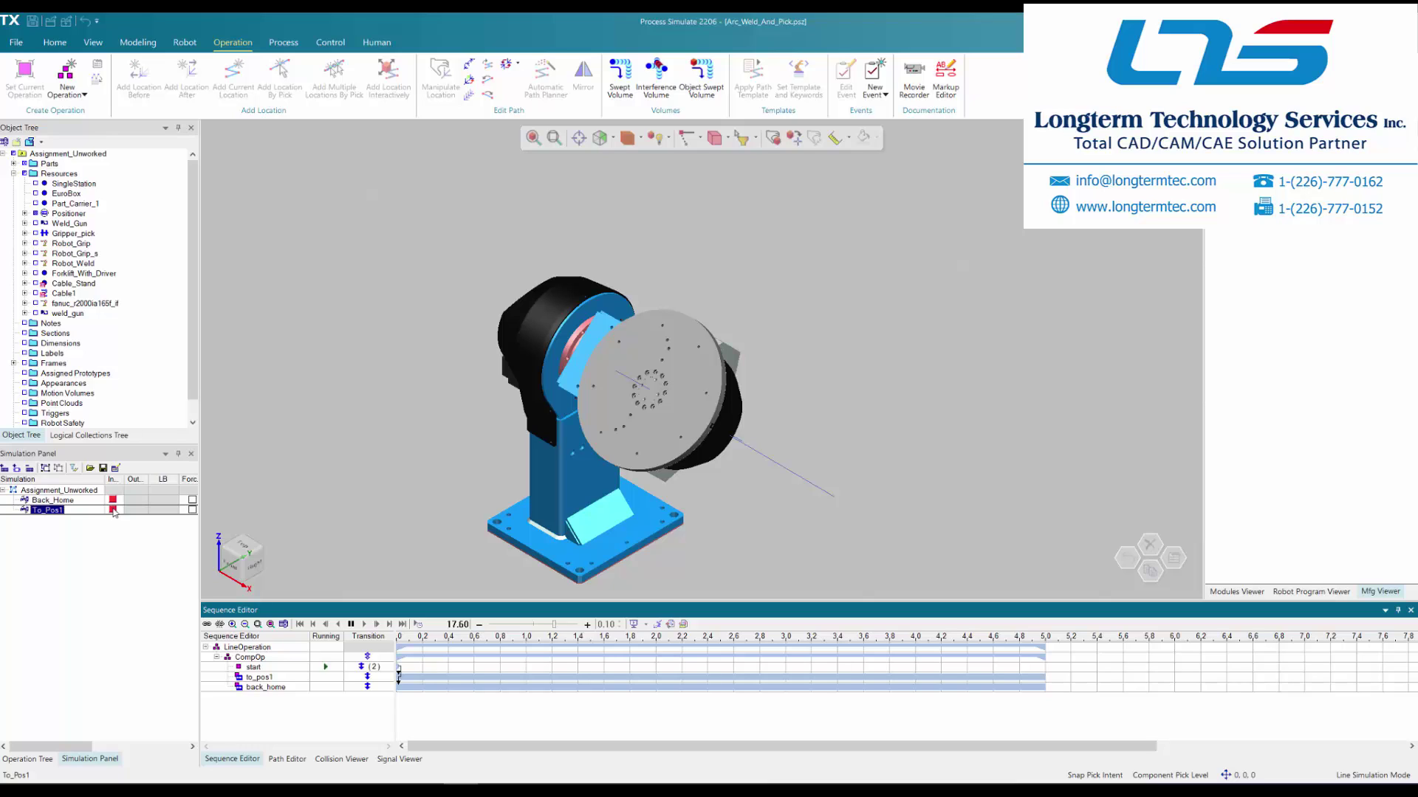
Toggle Back_Home and To_Pos1 to move the positioner home and back, then pause and rewind to 0.00
{"action": "left_click", "coordinate": [114, 501]}
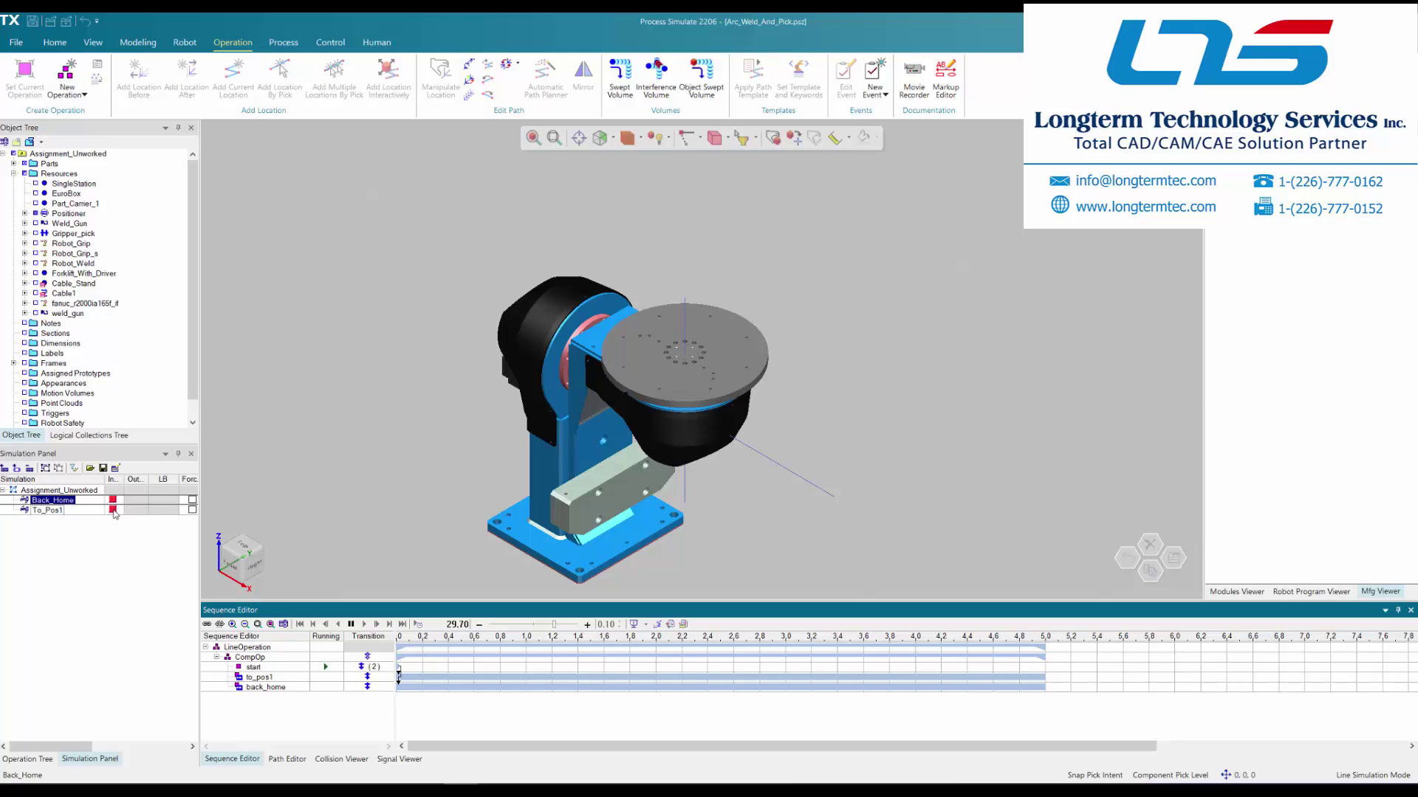
{"action": "left_click", "coordinate": [114, 511]}
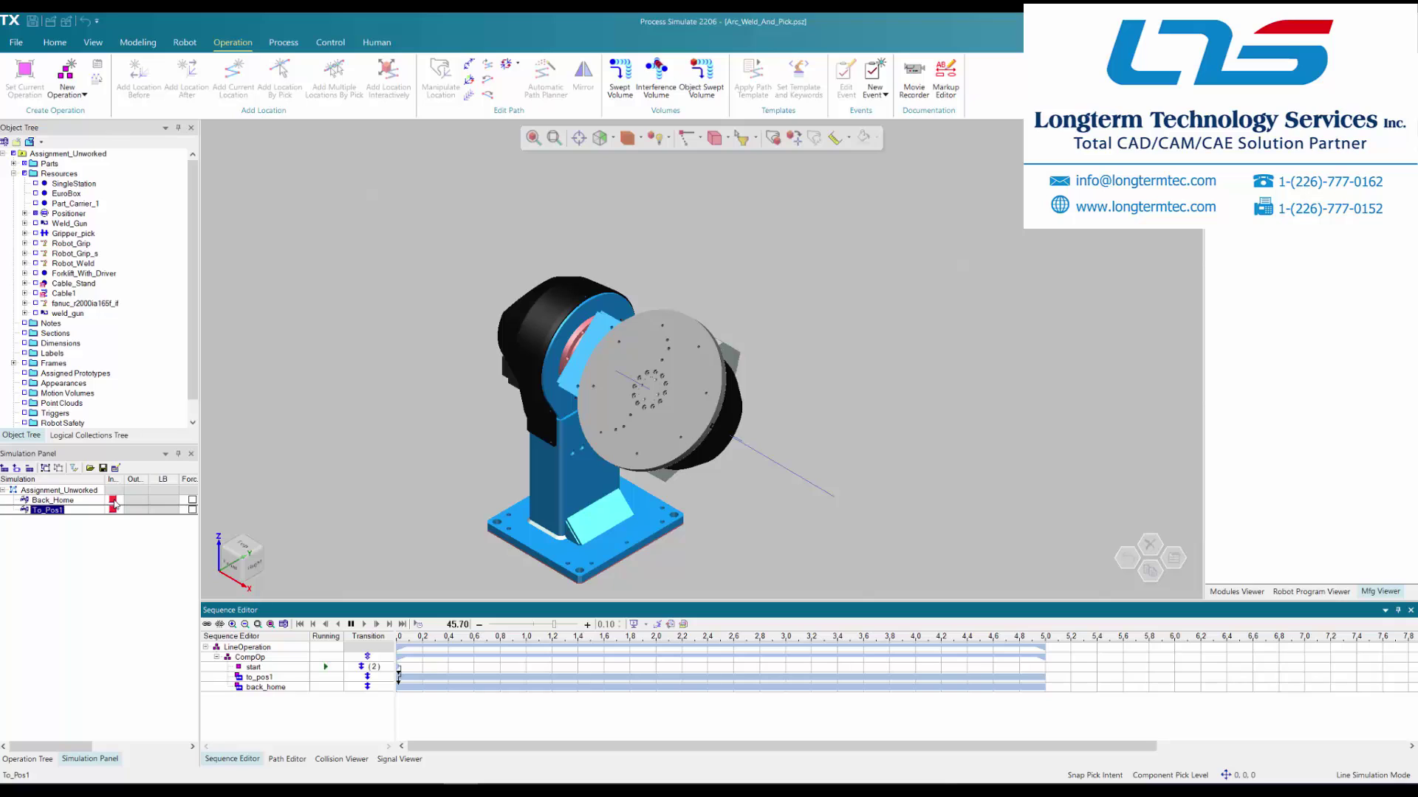
{"action": "left_click", "coordinate": [114, 502]}
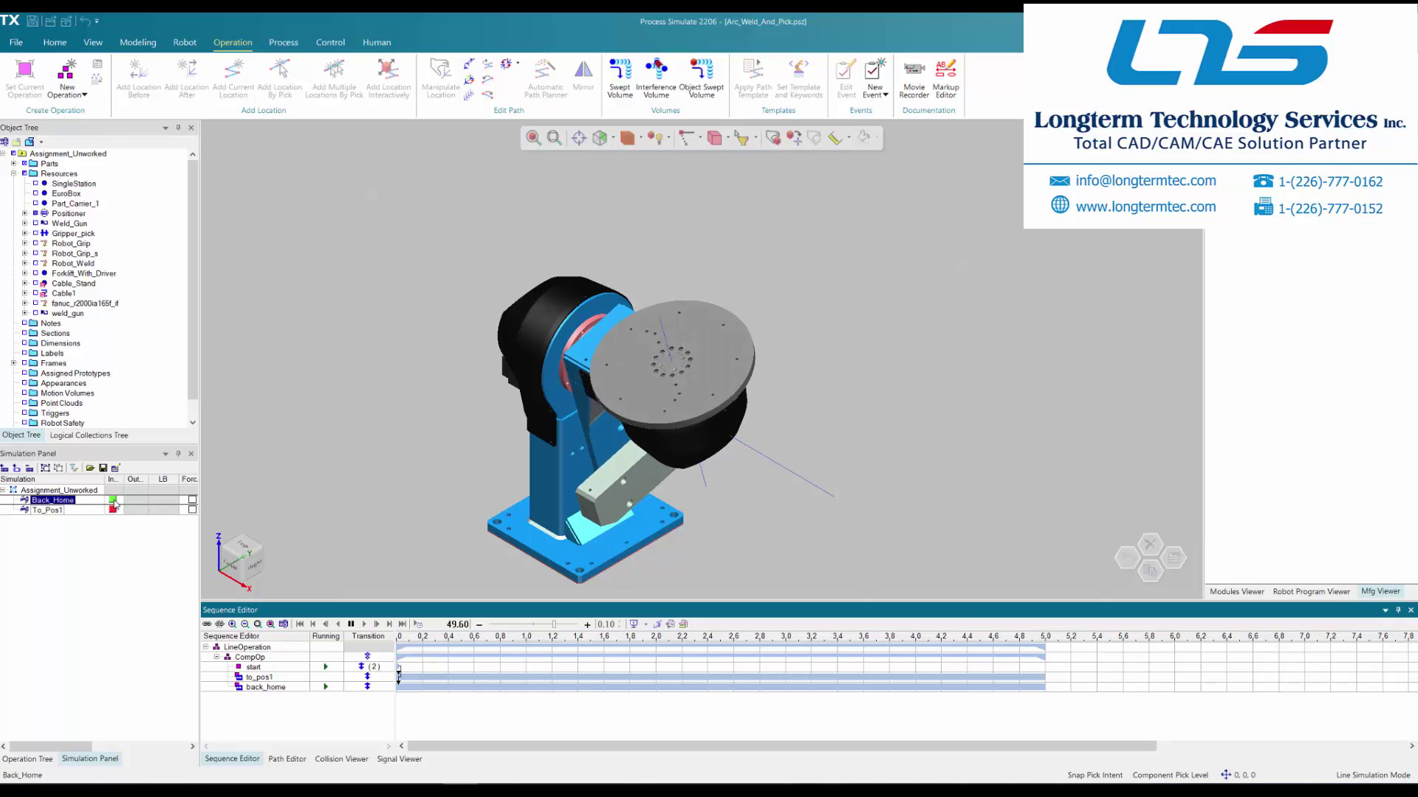
{"action": "left_click", "coordinate": [115, 502]}
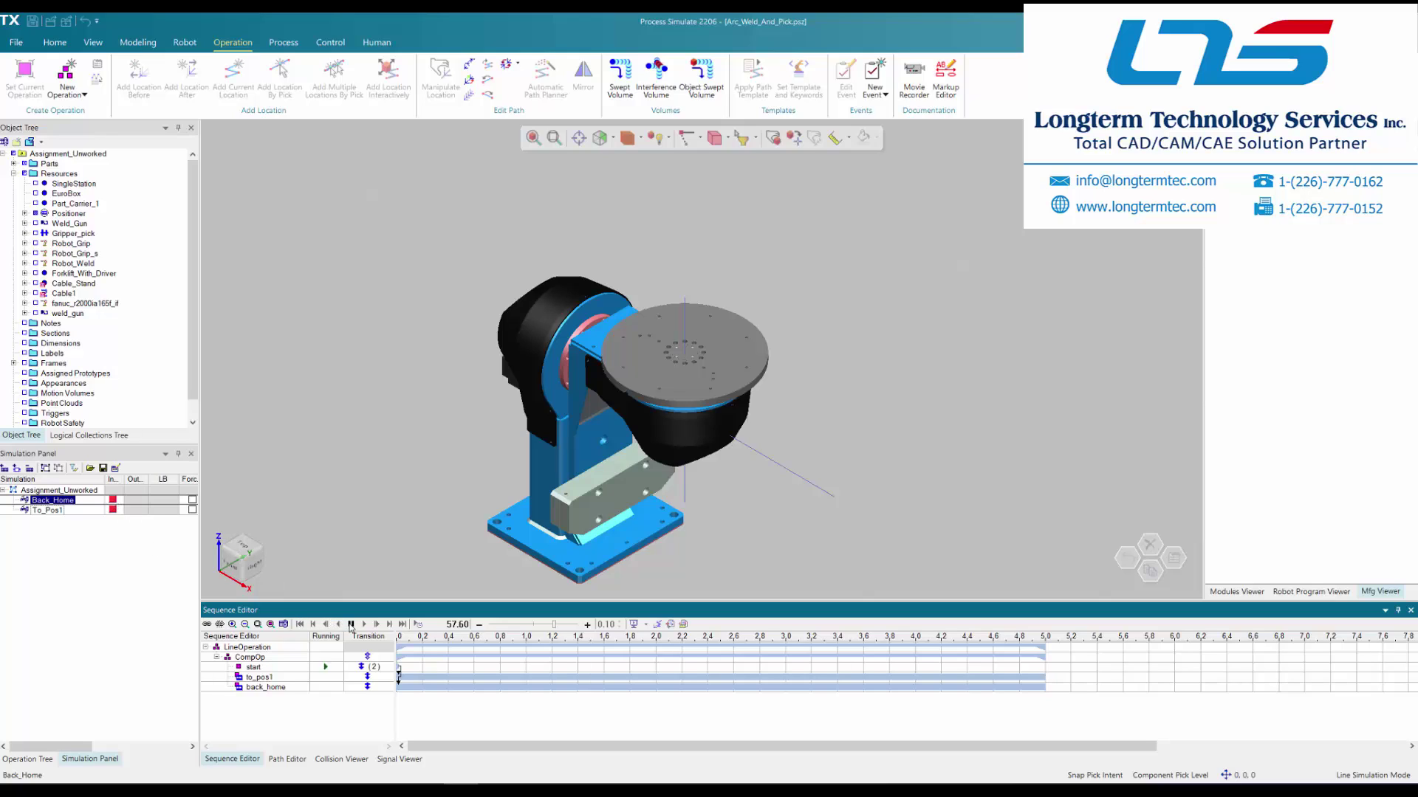
{"action": "left_click", "coordinate": [351, 625]}
{"action": "left_click", "coordinate": [299, 624]}
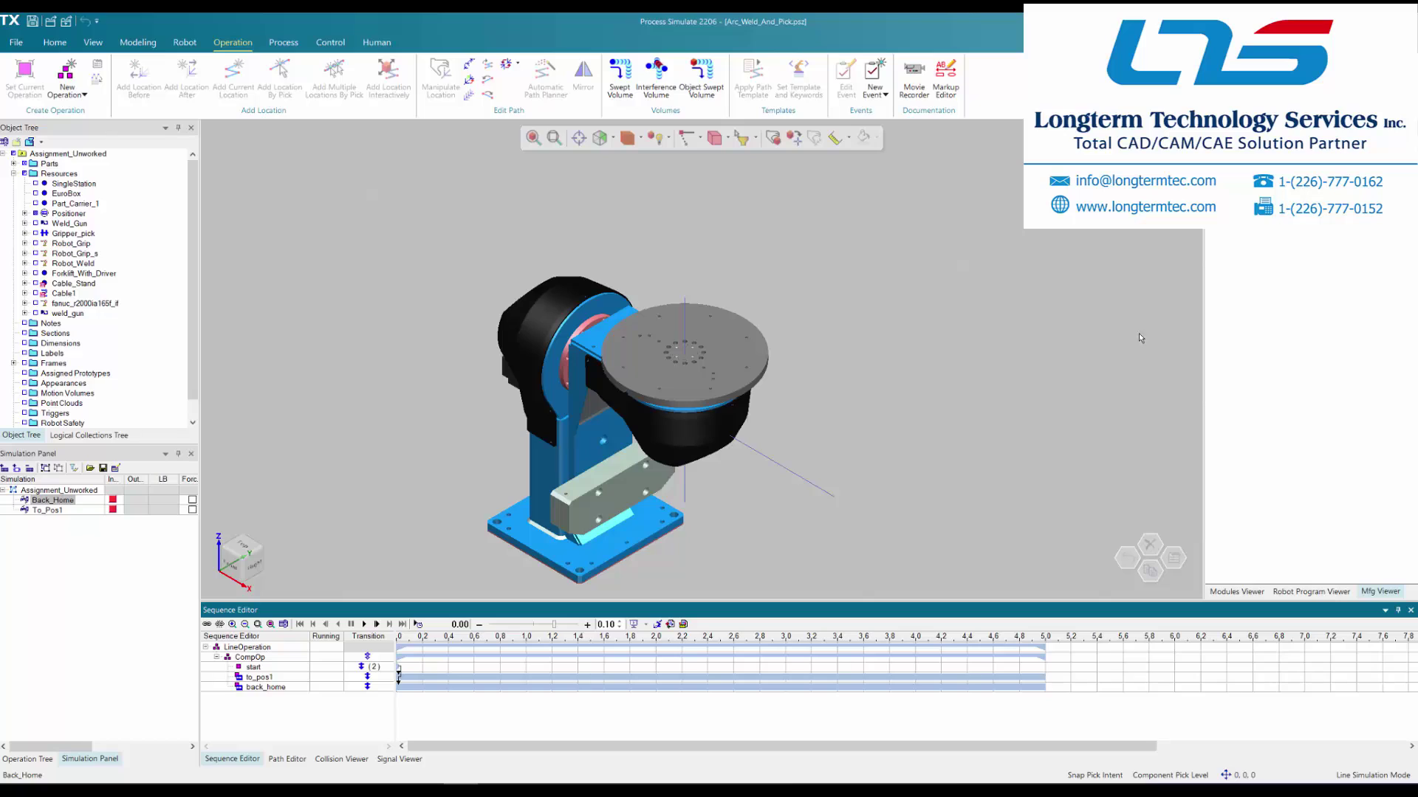
Open a new module in the Module Editor and add an entry with result signal Back_Home
{"action": "left_click", "coordinate": [1240, 593]}
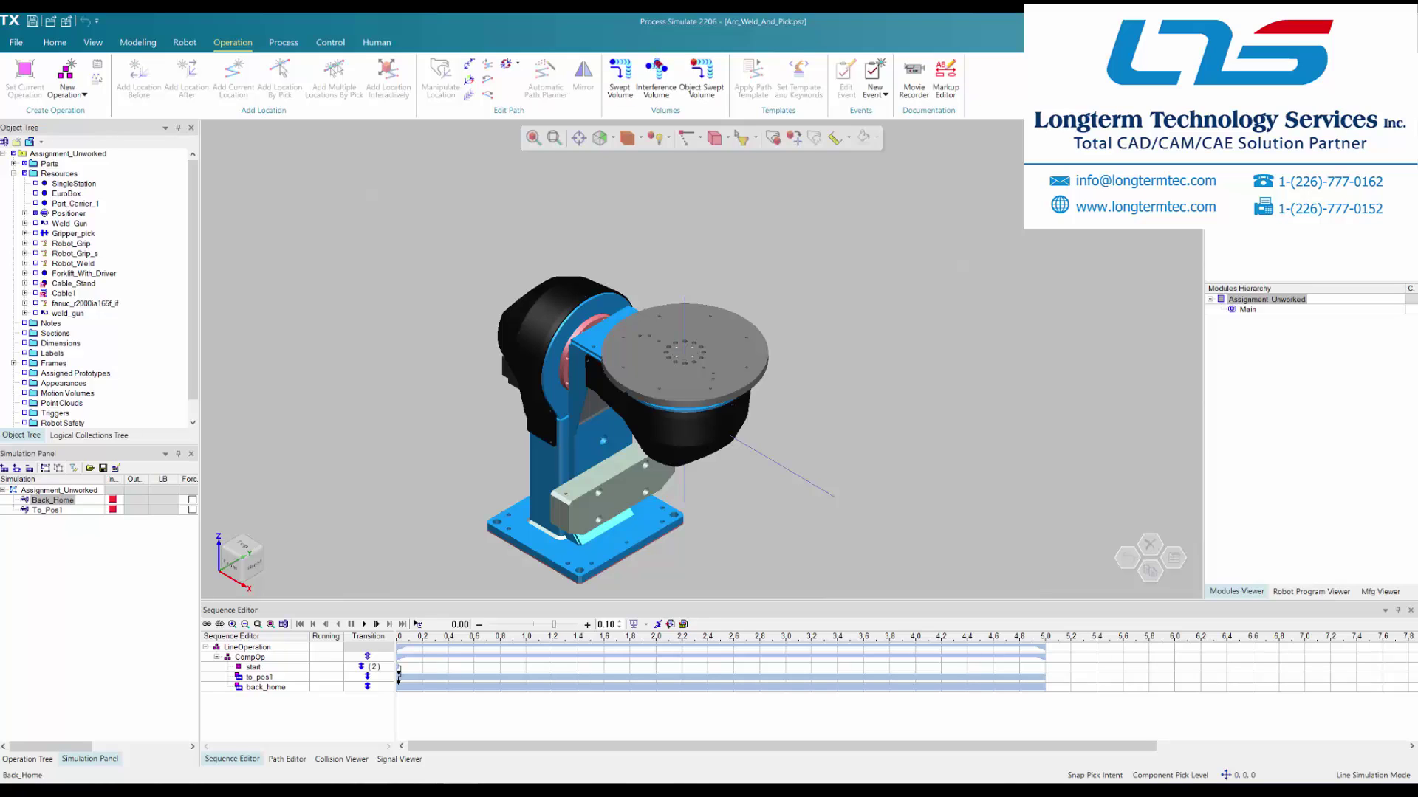
{"action": "left_click", "coordinate": [1149, 570]}
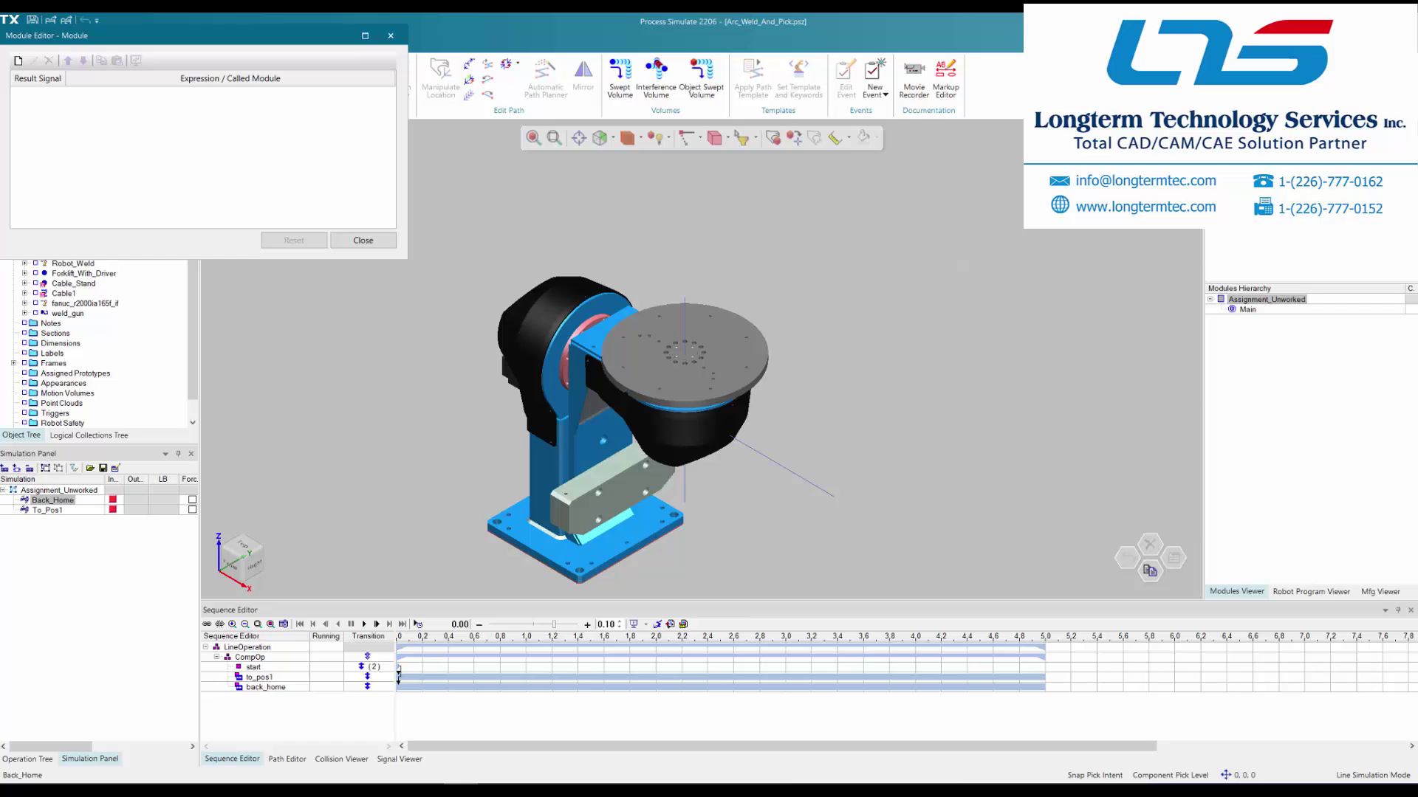
{"action": "left_click_drag", "start_coordinate": [136, 45], "coordinate": [426, 204]}
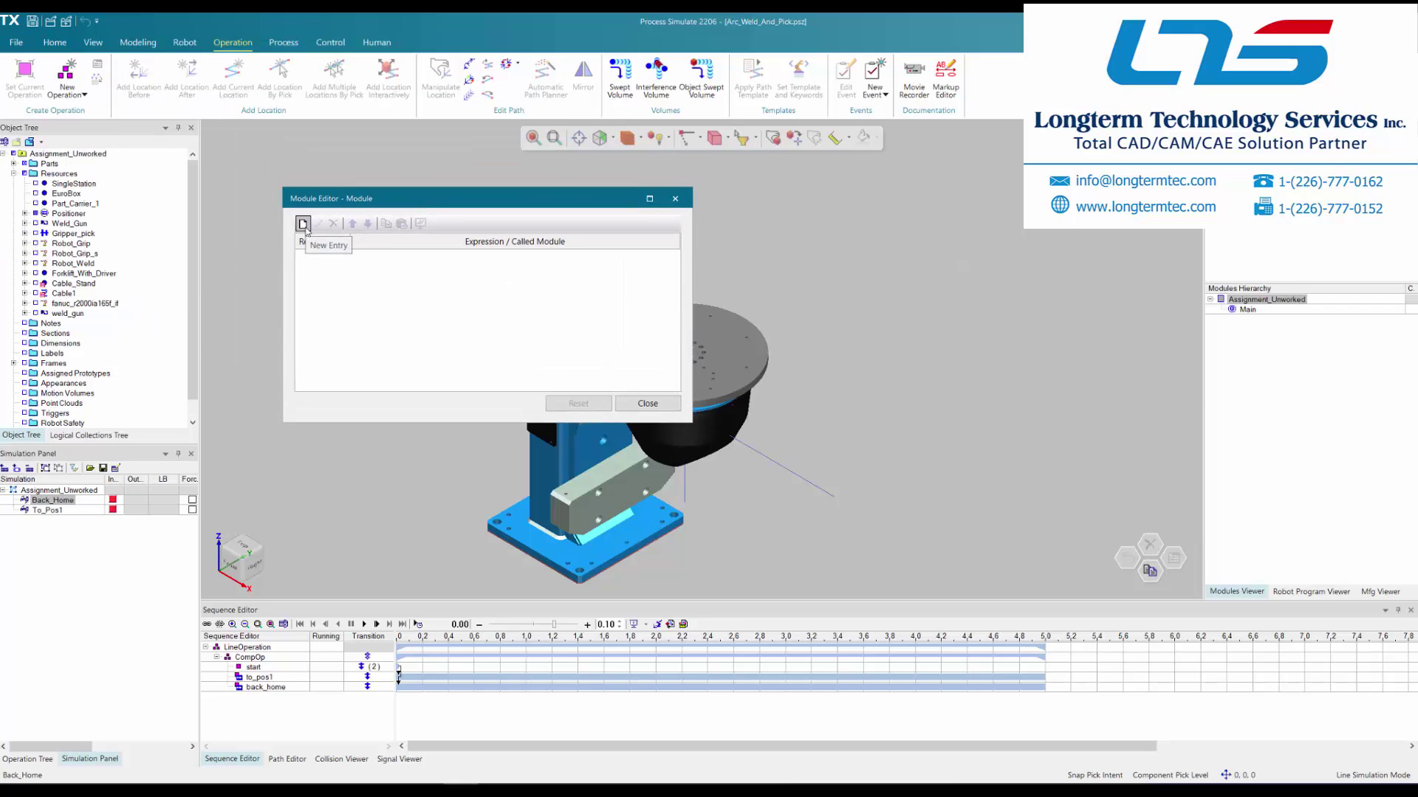
{"action": "left_click", "coordinate": [302, 224]}
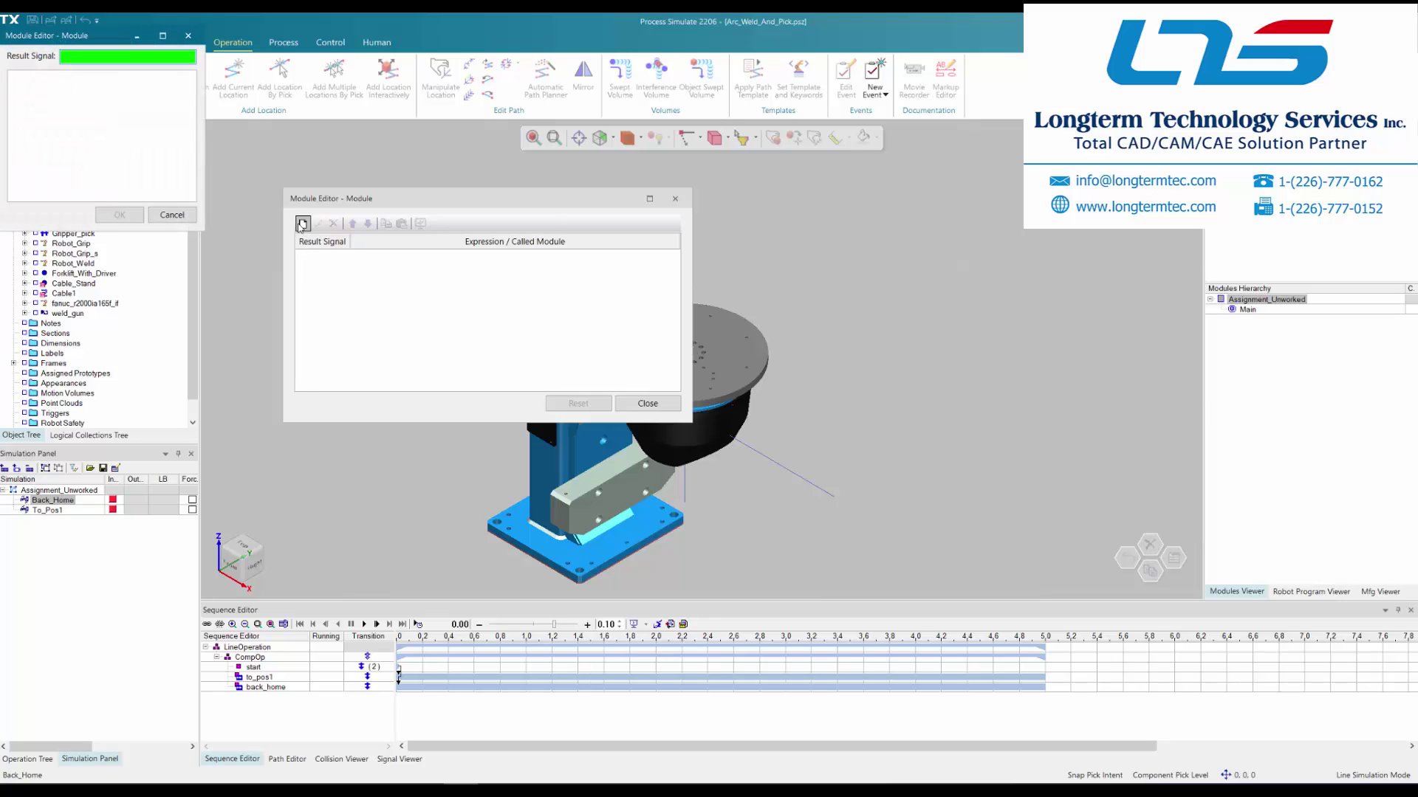
{"action": "type", "text": "Back_Home"}
{"action": "key", "text": "Tab"}
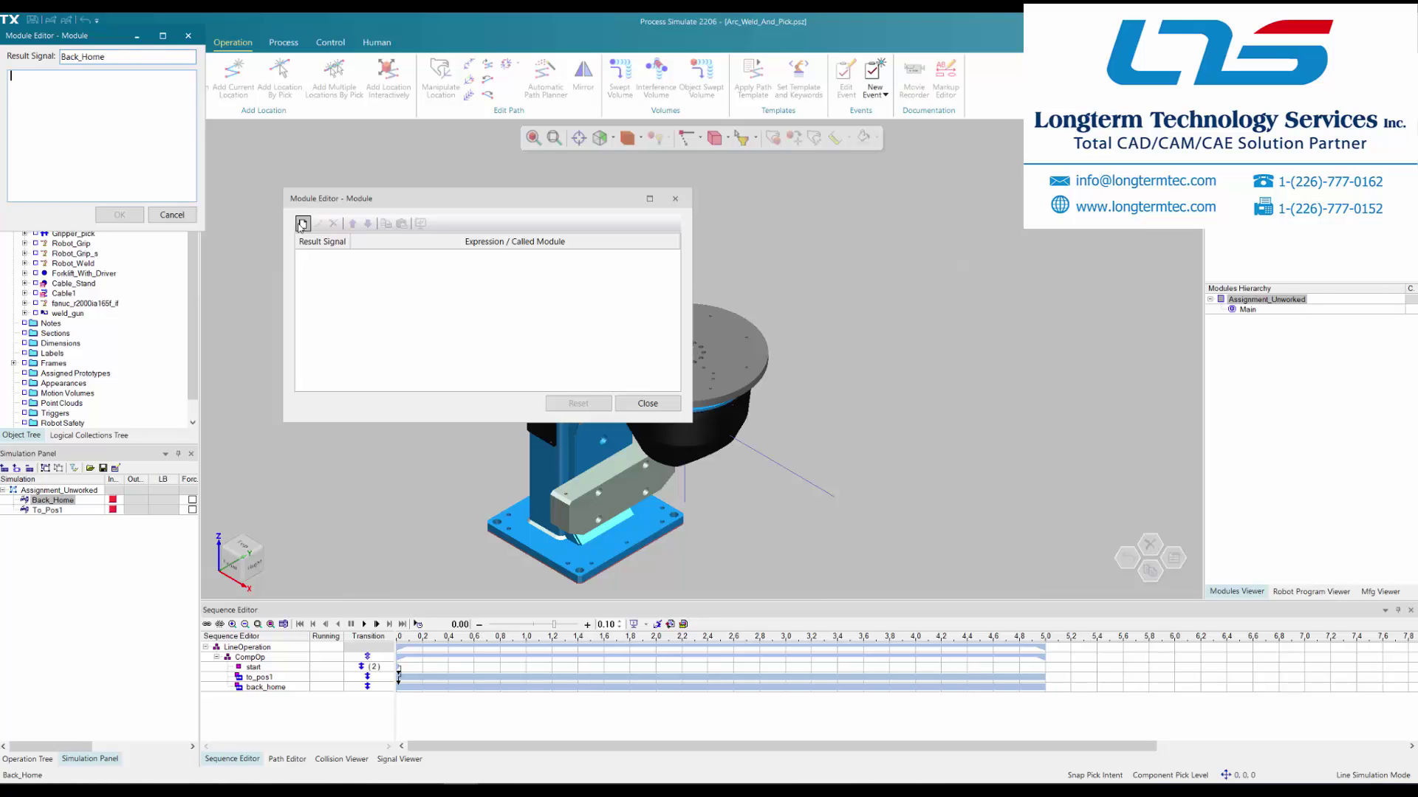
Set the Back_Home entry's expression to NOT To_Pos1 and confirm it
{"action": "type", "text": "NOT "}
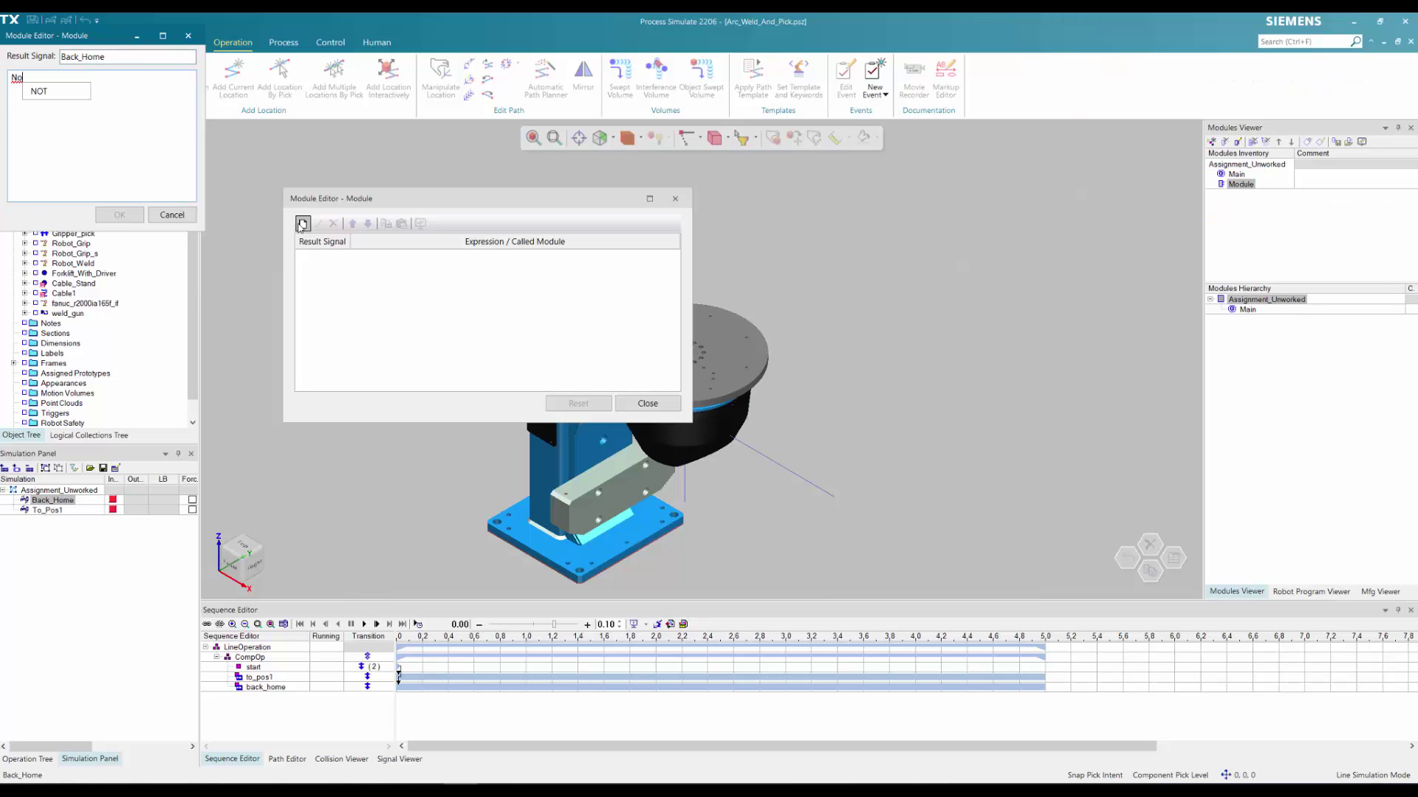
{"action": "type", "text": "T"}
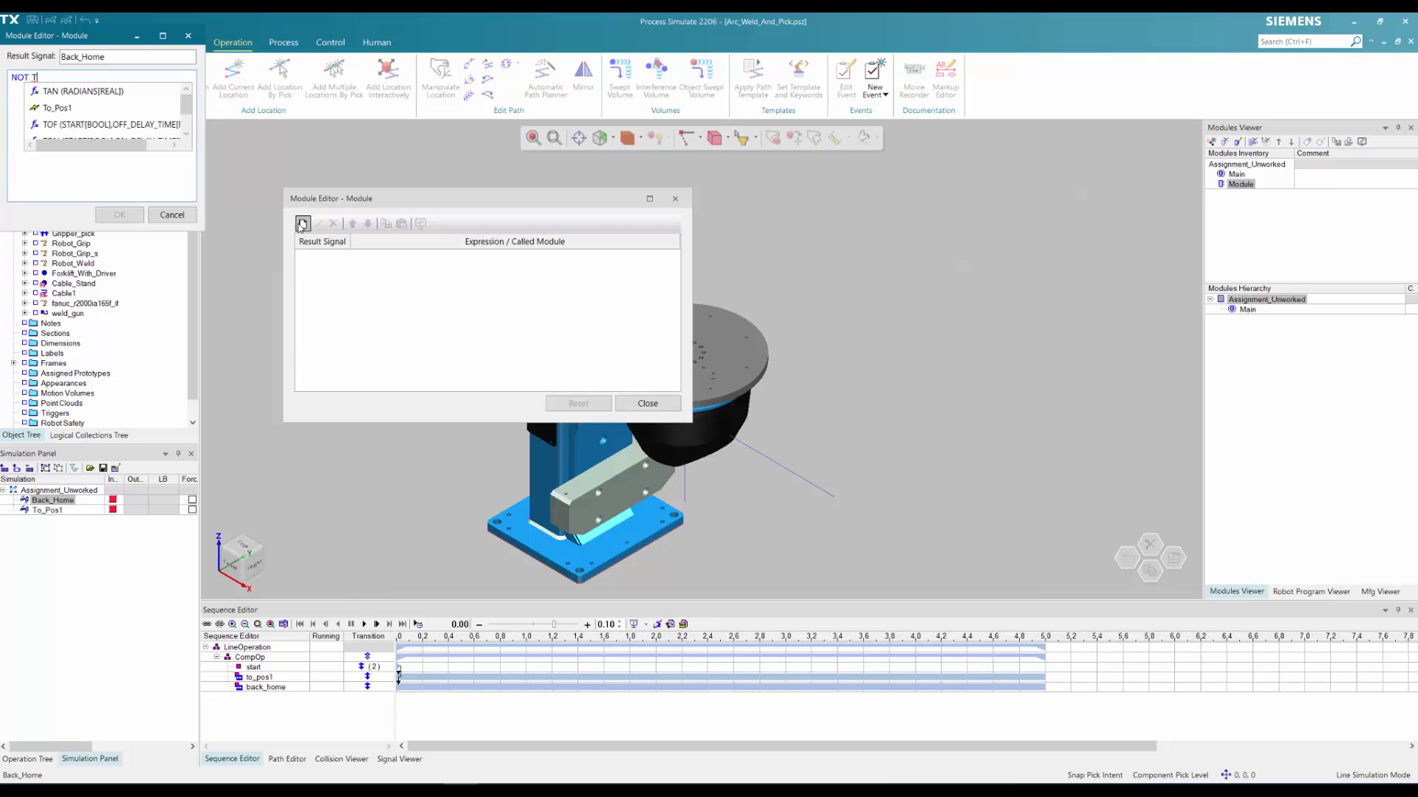
{"action": "key", "text": "Escape"}
{"action": "key", "text": "BackSpace"}
{"action": "type", "text": "0_Pso"}
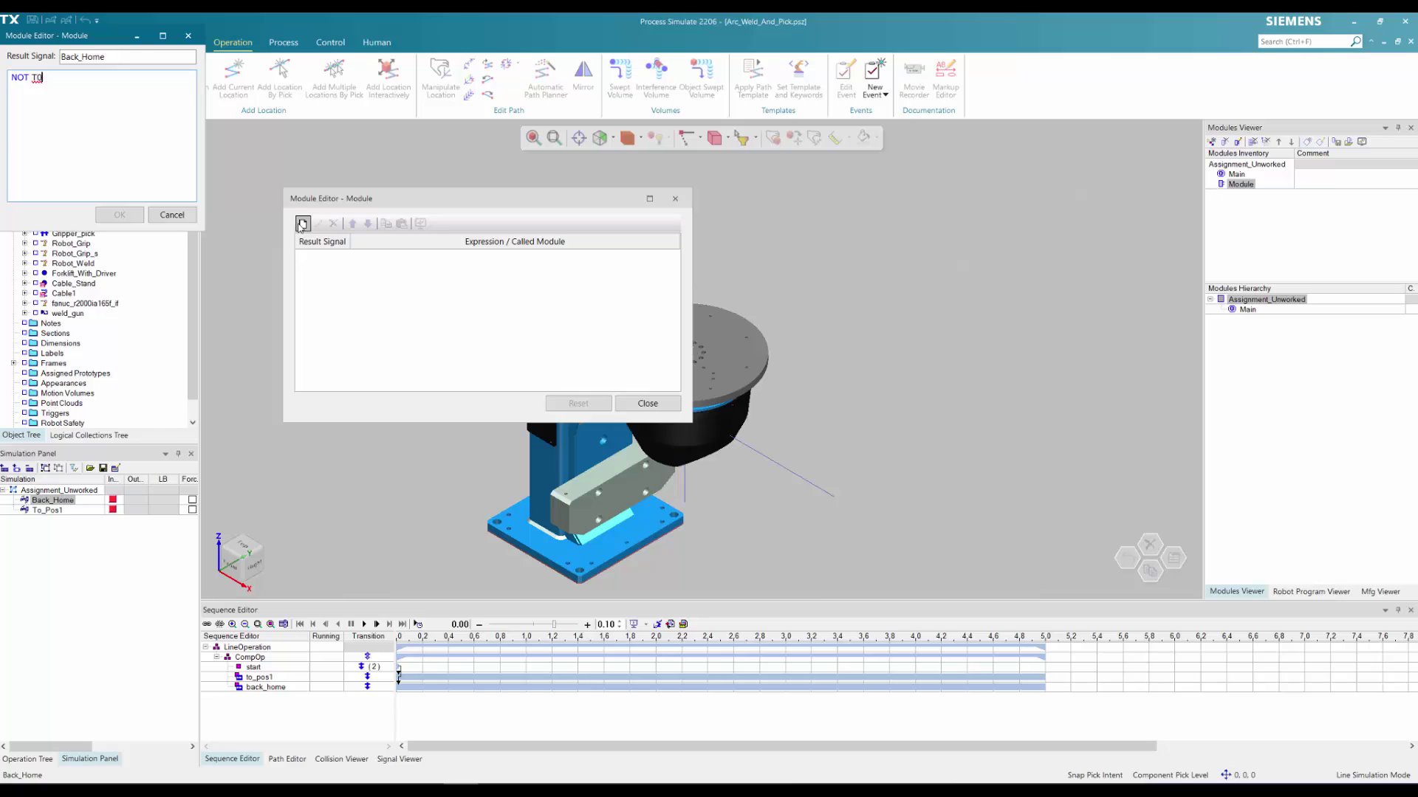
{"action": "key", "text": "BackSpace"}
{"action": "key", "text": "BackSpace"}
{"action": "type", "text": "os1"}
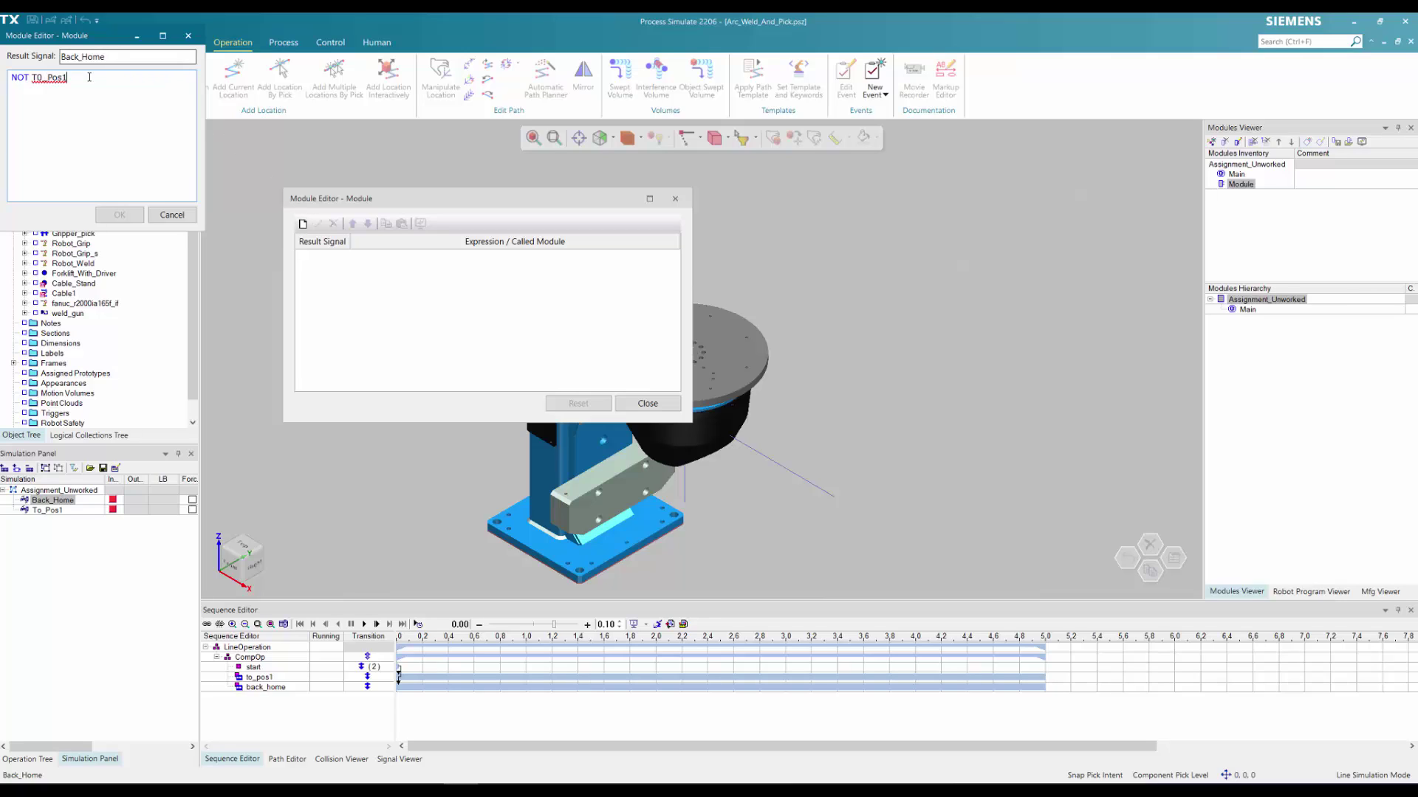
{"action": "key", "text": "BackSpace"}
{"action": "key", "text": "BackSpace"}
{"action": "key", "text": "BackSpace"}
{"action": "key", "text": "BackSpace"}
{"action": "key", "text": "BackSpace"}
{"action": "key", "text": "BackSpace"}
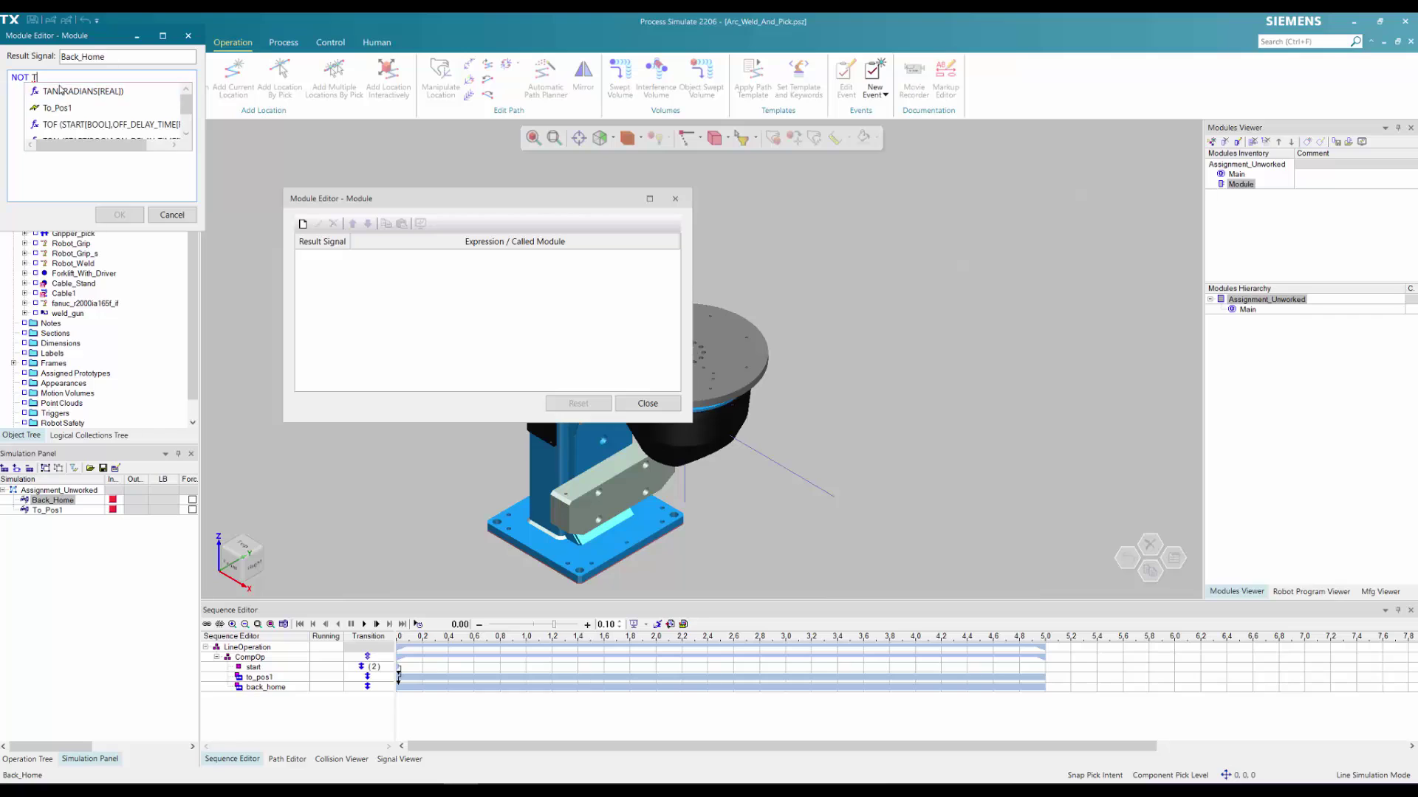
{"action": "left_click", "coordinate": [92, 111]}
{"action": "left_click", "coordinate": [119, 214]}
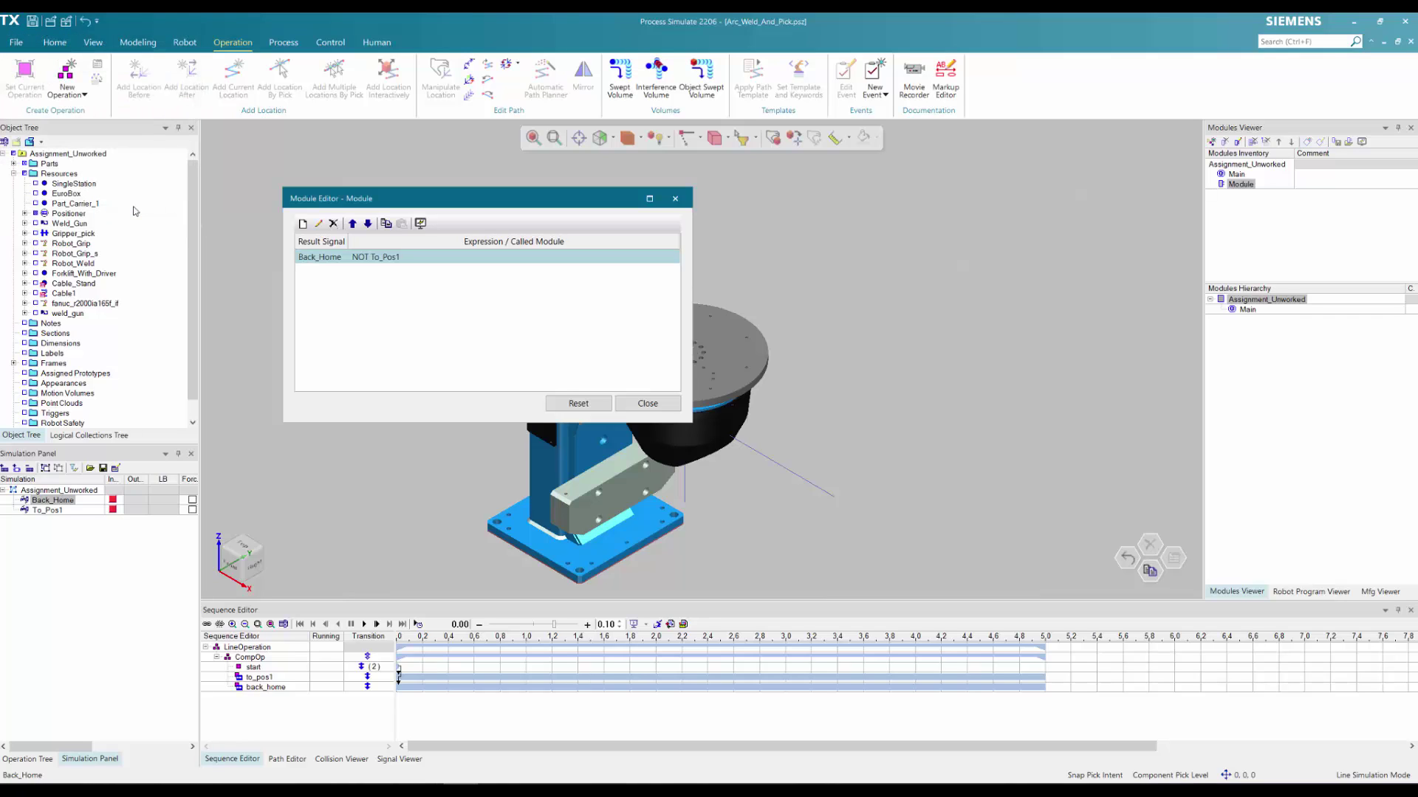
Add a second module entry with result signal To_Pos1 and expression NOT Back_Home
{"action": "left_click", "coordinate": [302, 224]}
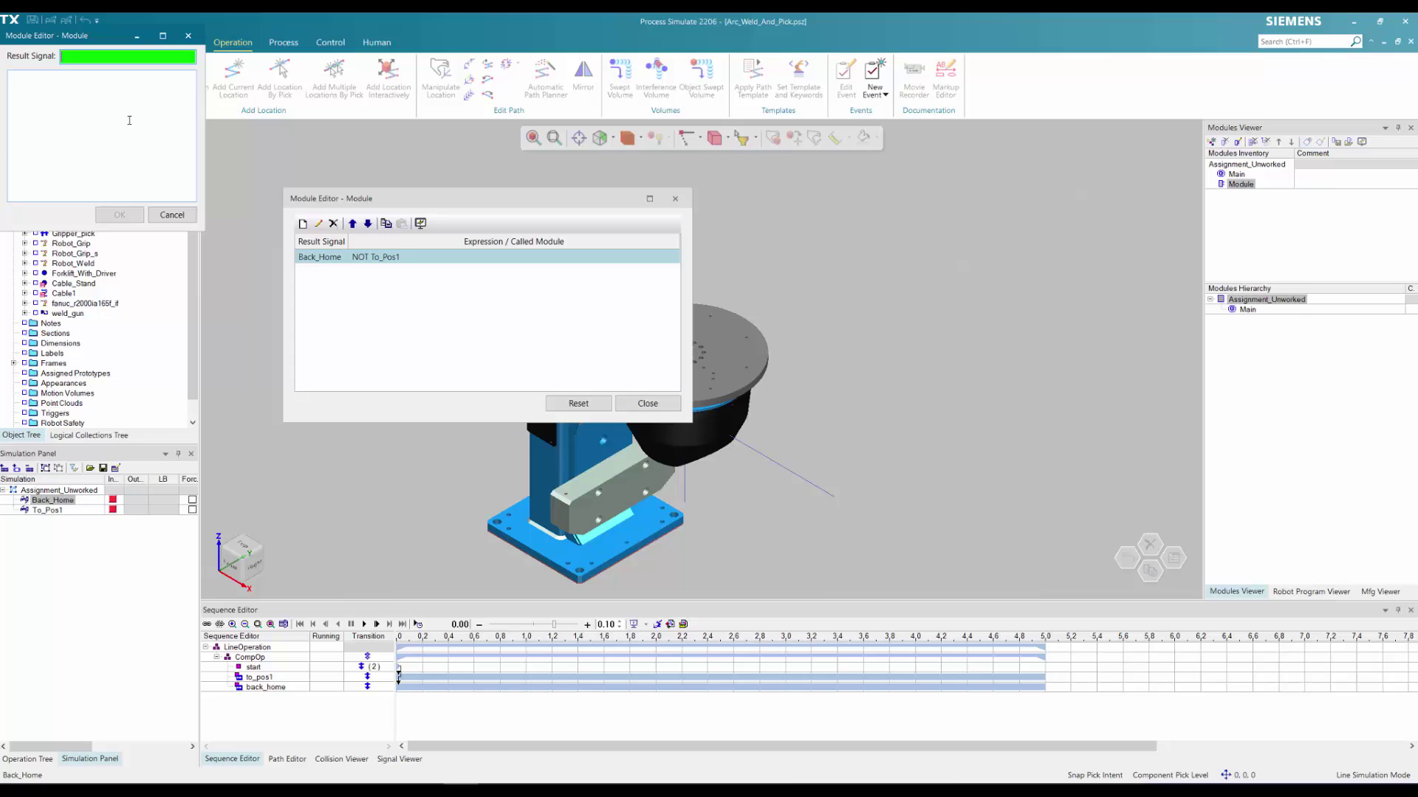
{"action": "type", "text": "To_Pos1"}
{"action": "left_click", "coordinate": [113, 88]}
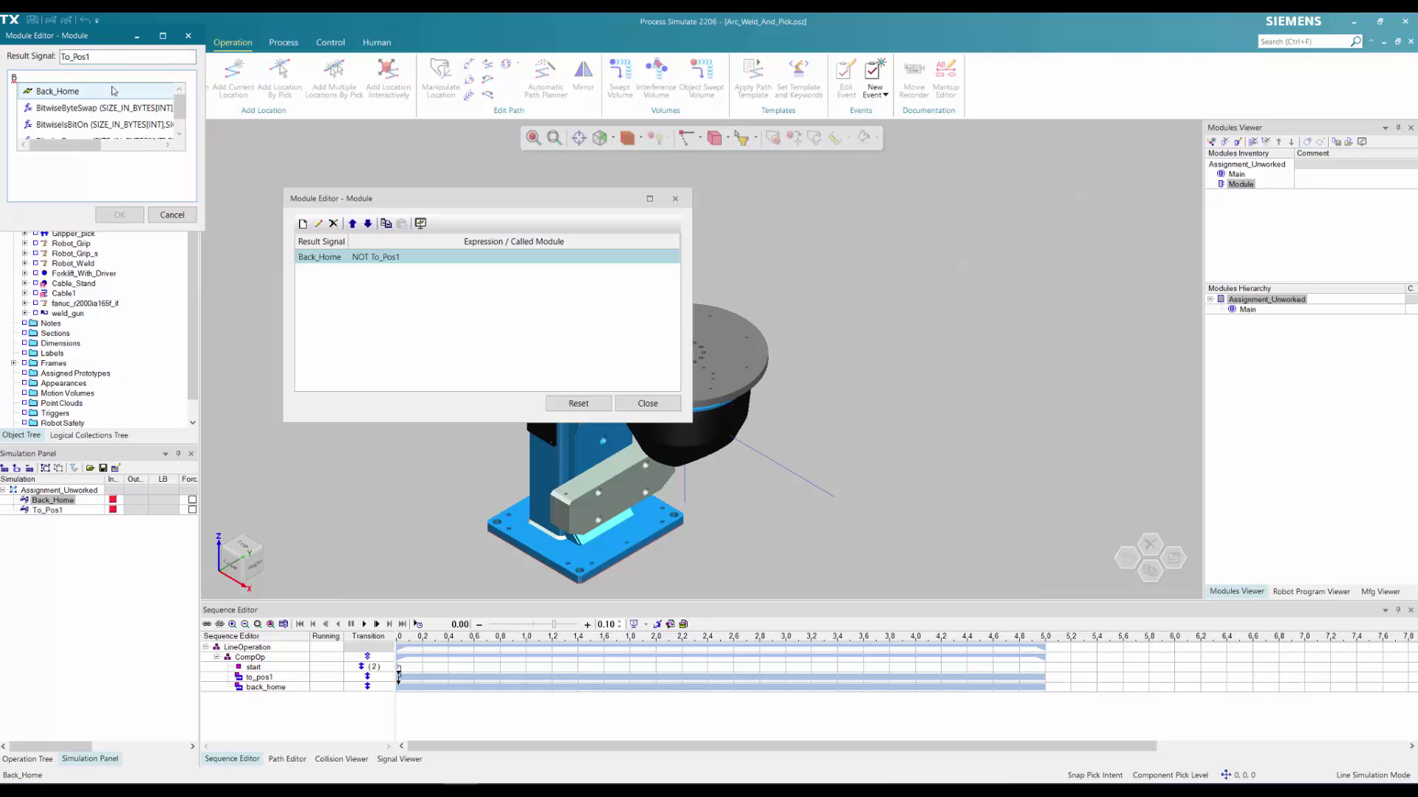
{"action": "left_click", "coordinate": [98, 93]}
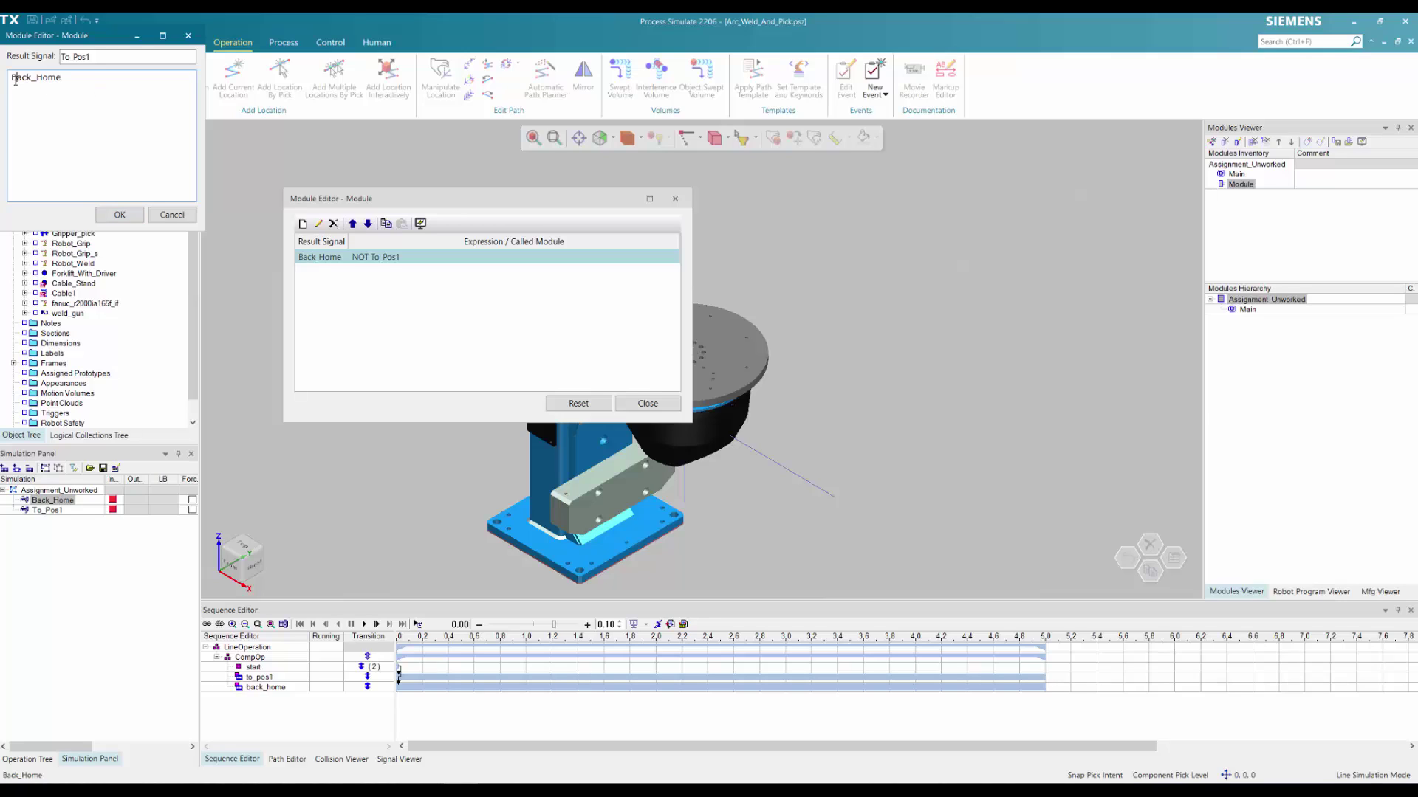
{"action": "type", "text": "Not"}
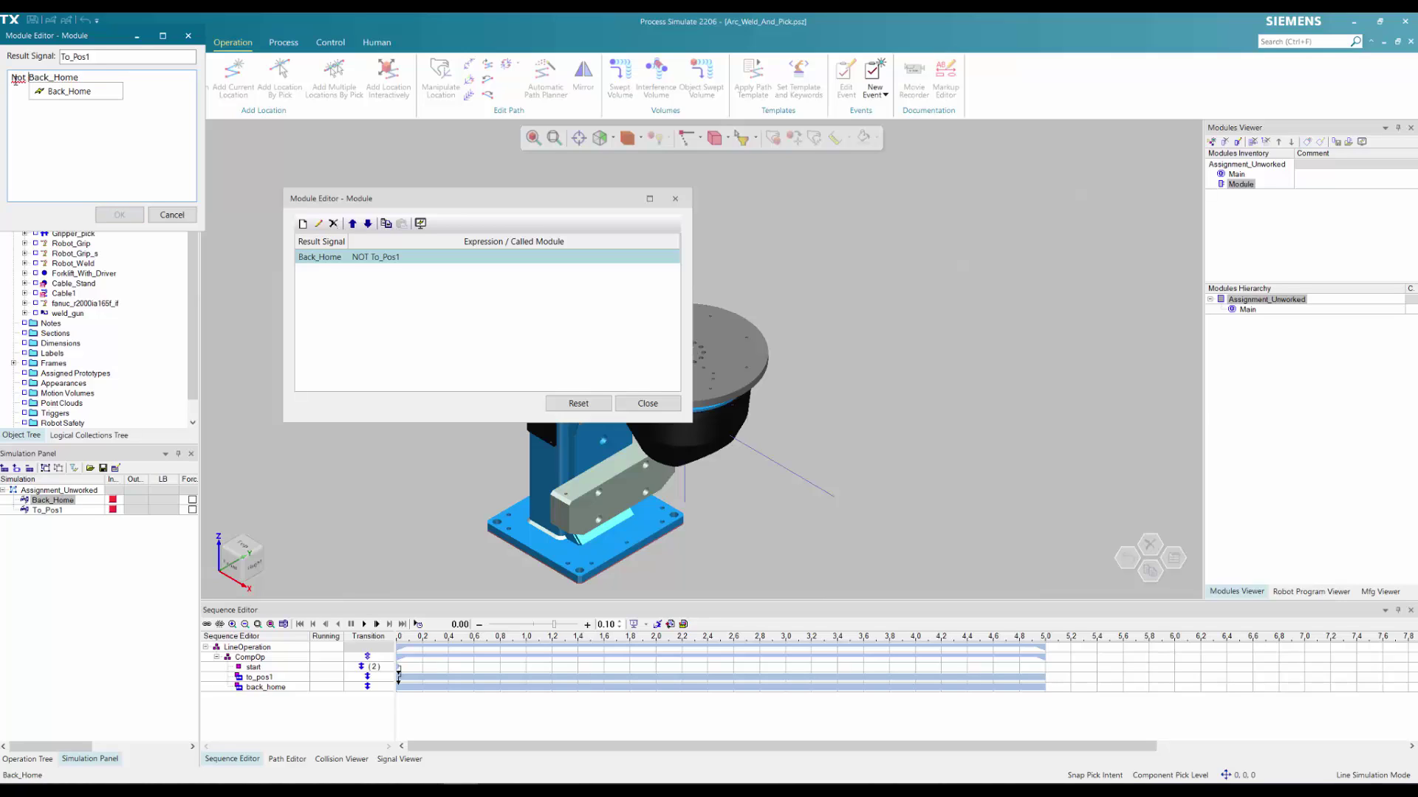
{"action": "double_click", "coordinate": [15, 76]}
{"action": "type", "text": "NOT"}
{"action": "left_click", "coordinate": [41, 96]}
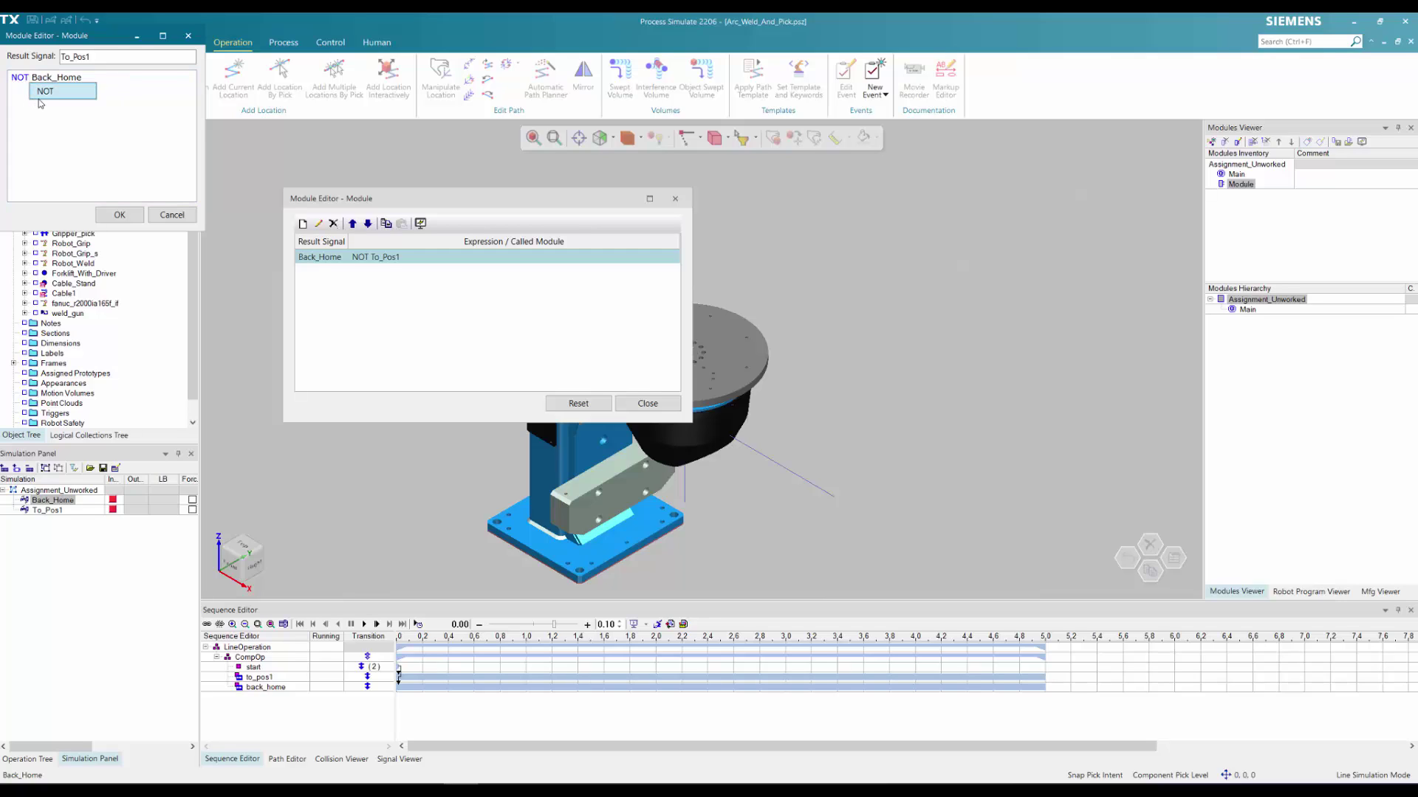
{"action": "left_click", "coordinate": [118, 215]}
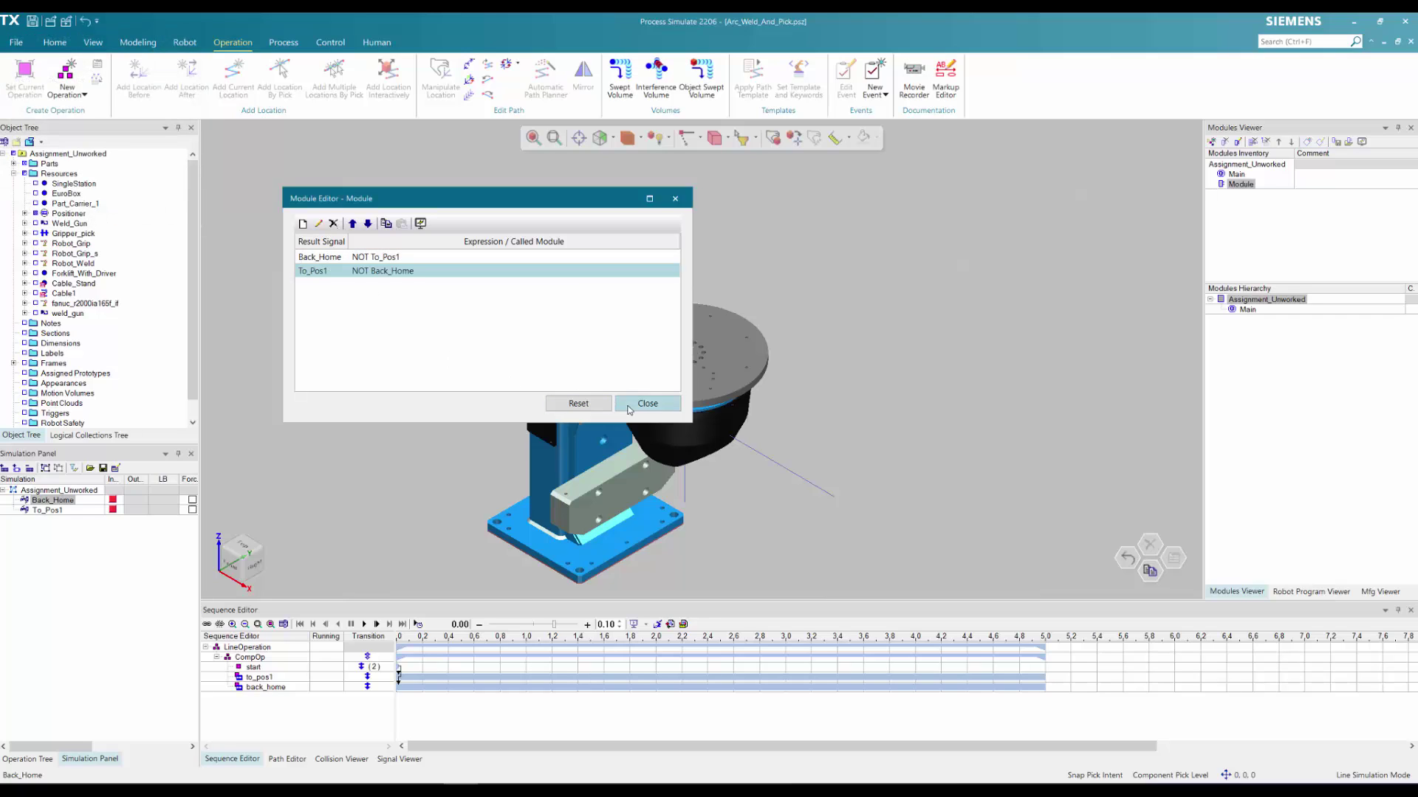
Close the Module Editor, drag Module under Main in the Modules Hierarchy, and play the simulation
{"action": "left_click", "coordinate": [650, 414]}
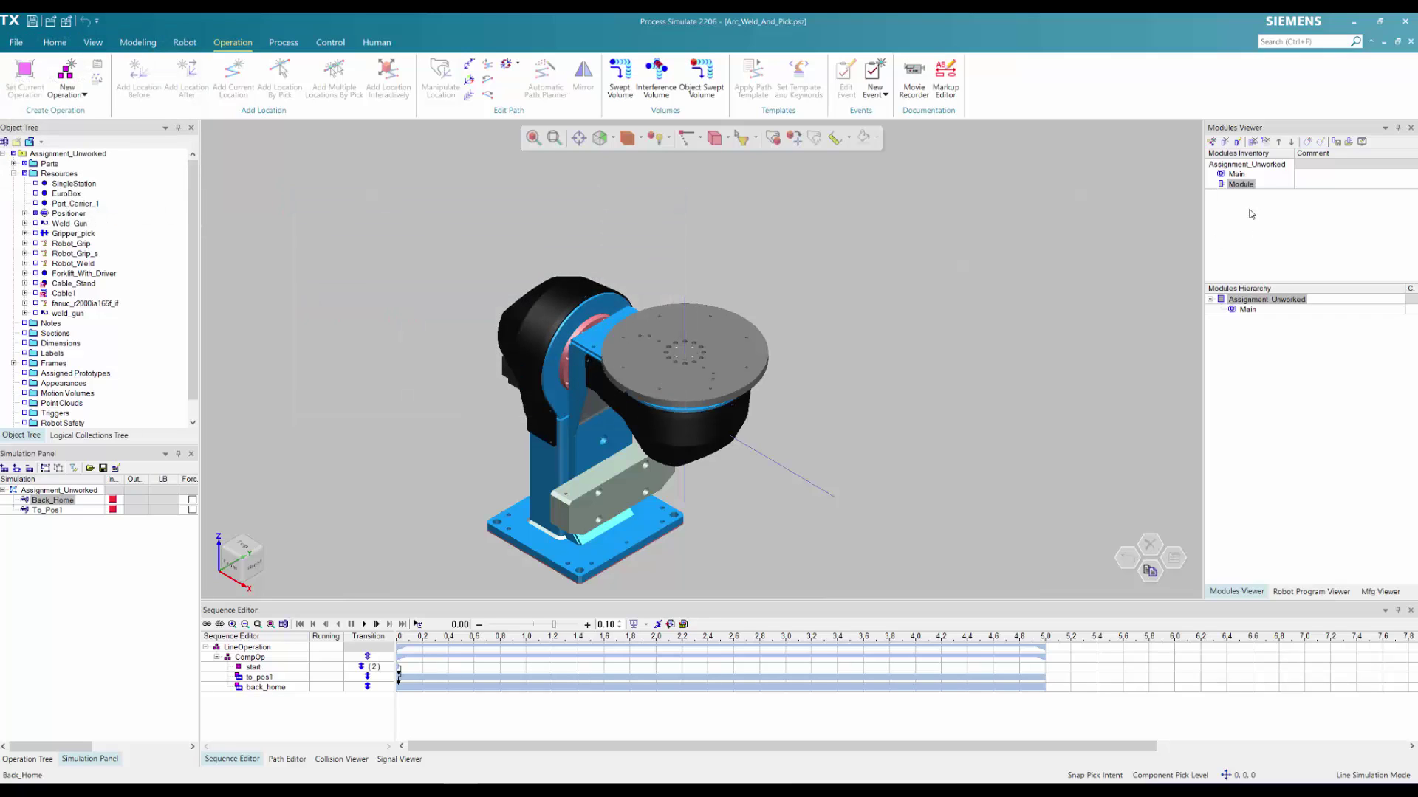
{"action": "left_click", "coordinate": [1245, 217]}
{"action": "left_click", "coordinate": [1245, 310]}
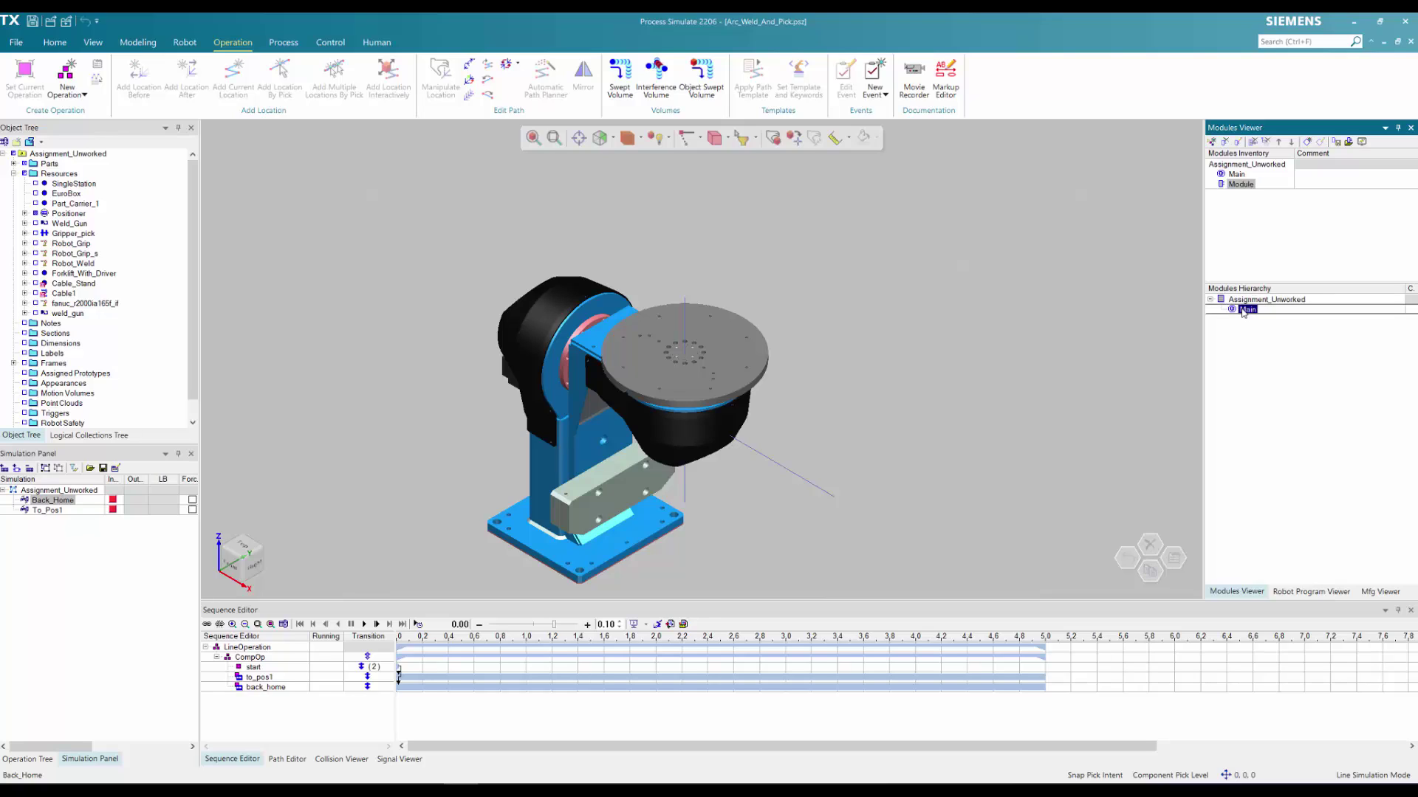
{"action": "left_click_drag", "start_coordinate": [1241, 187], "coordinate": [1225, 314]}
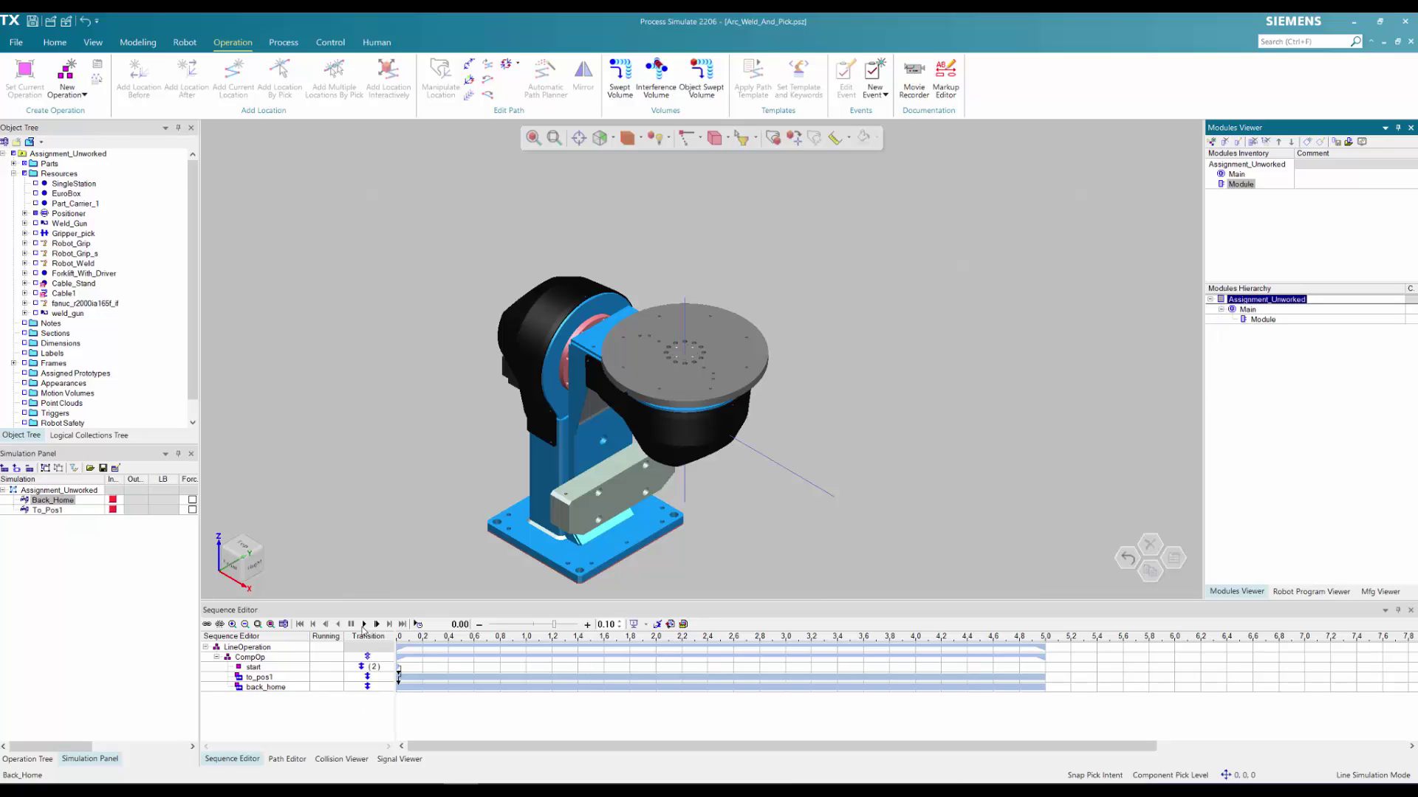
{"action": "left_click", "coordinate": [364, 624]}
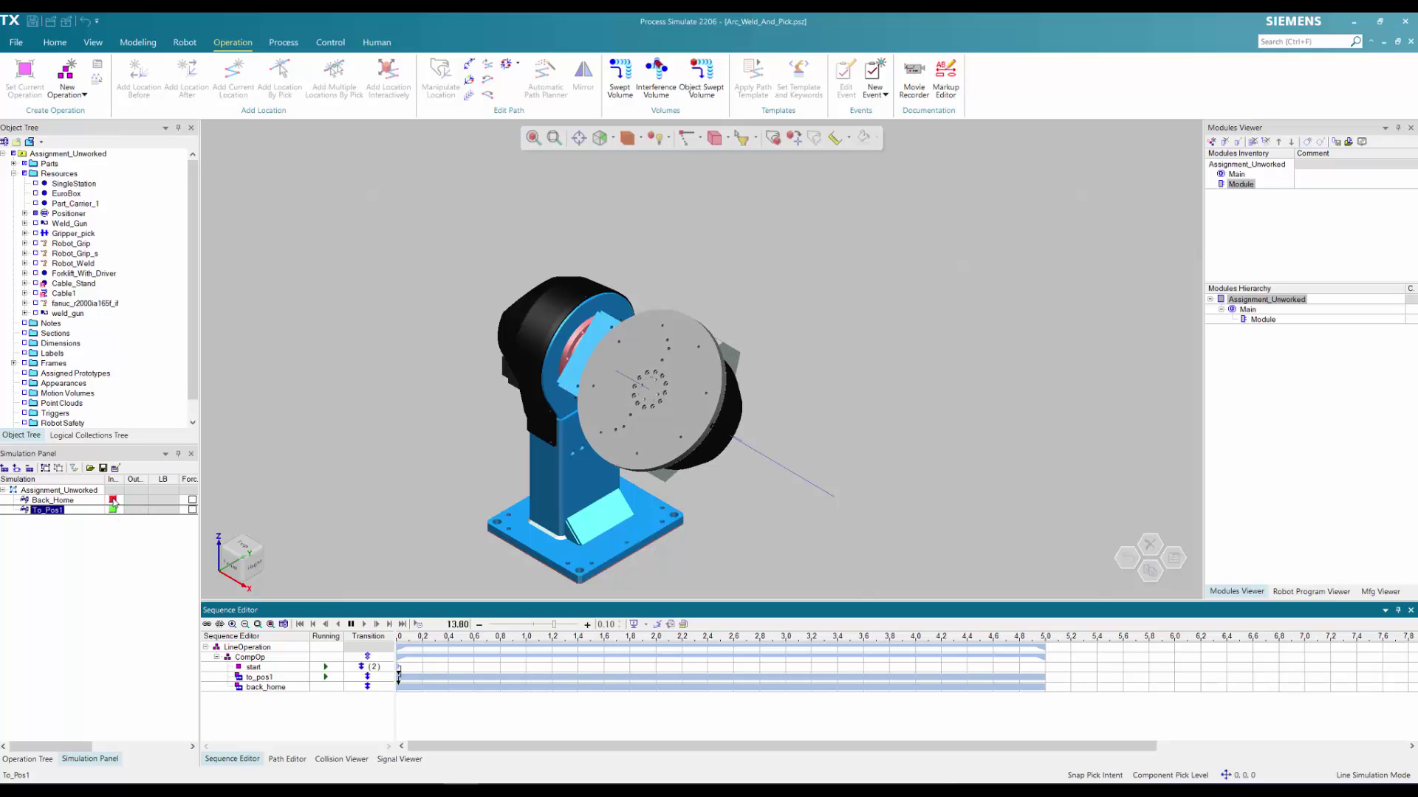
Toggle To_Pos1 on, off and on to swing the positioner, then reset the simulation to 0.00
{"action": "left_click", "coordinate": [114, 503]}
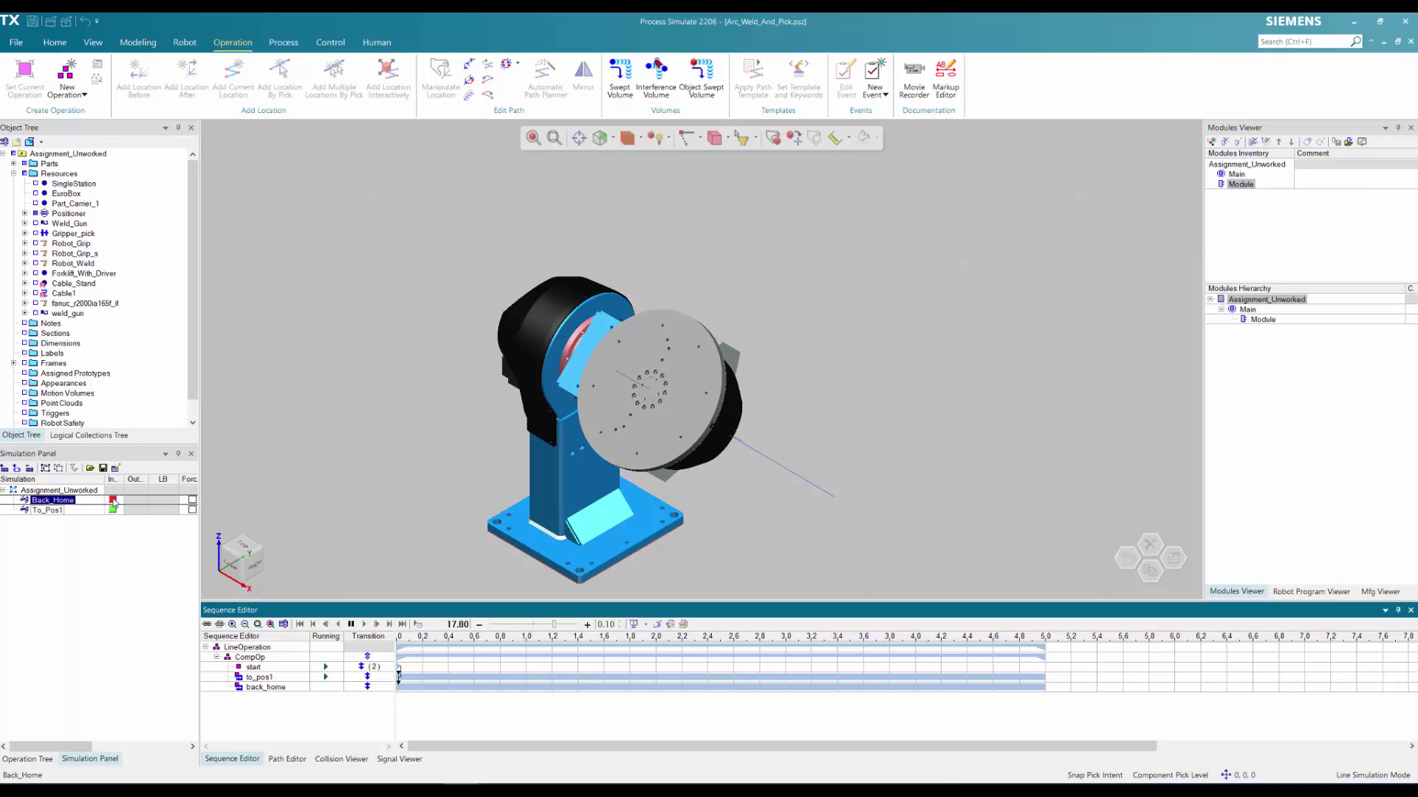
{"action": "left_click", "coordinate": [113, 509]}
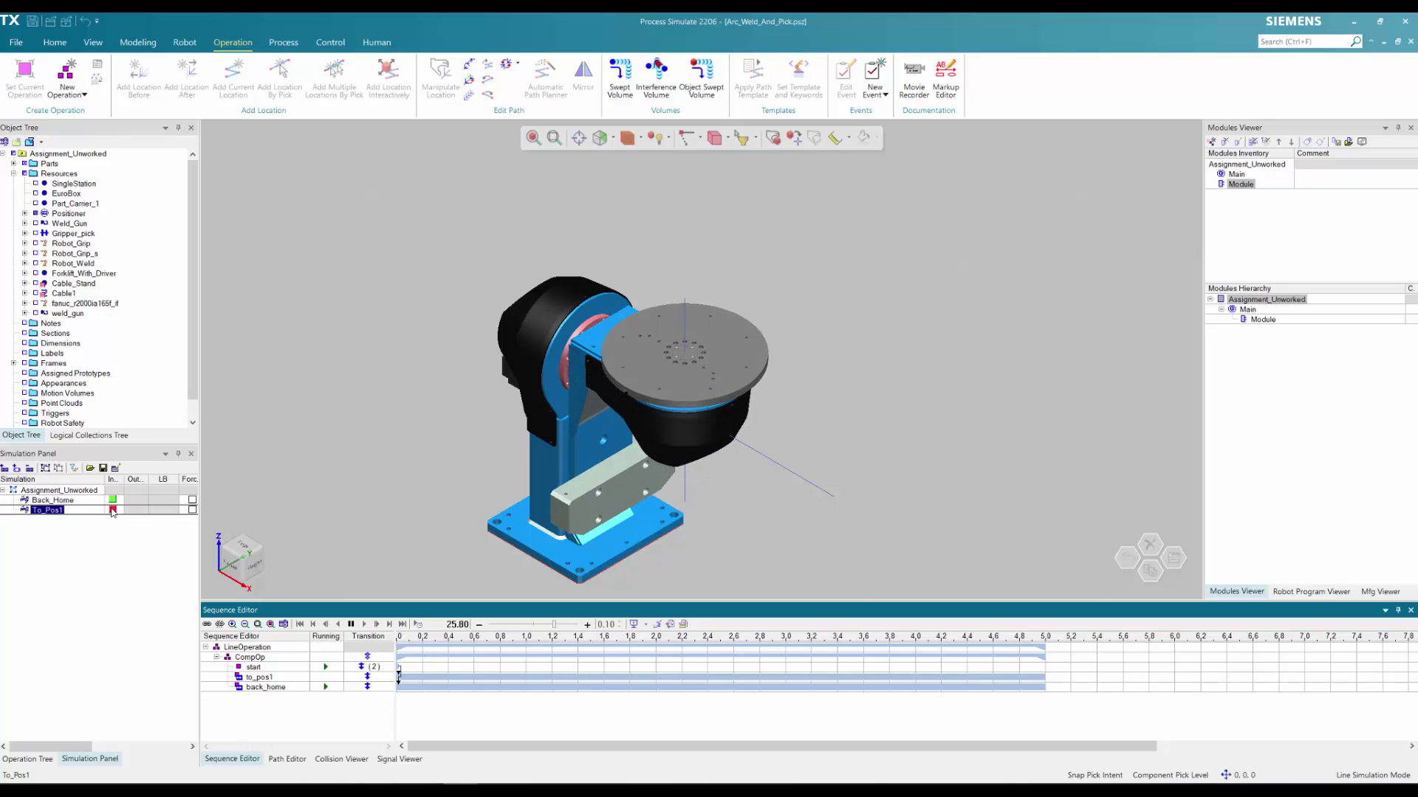
{"action": "left_click", "coordinate": [113, 510]}
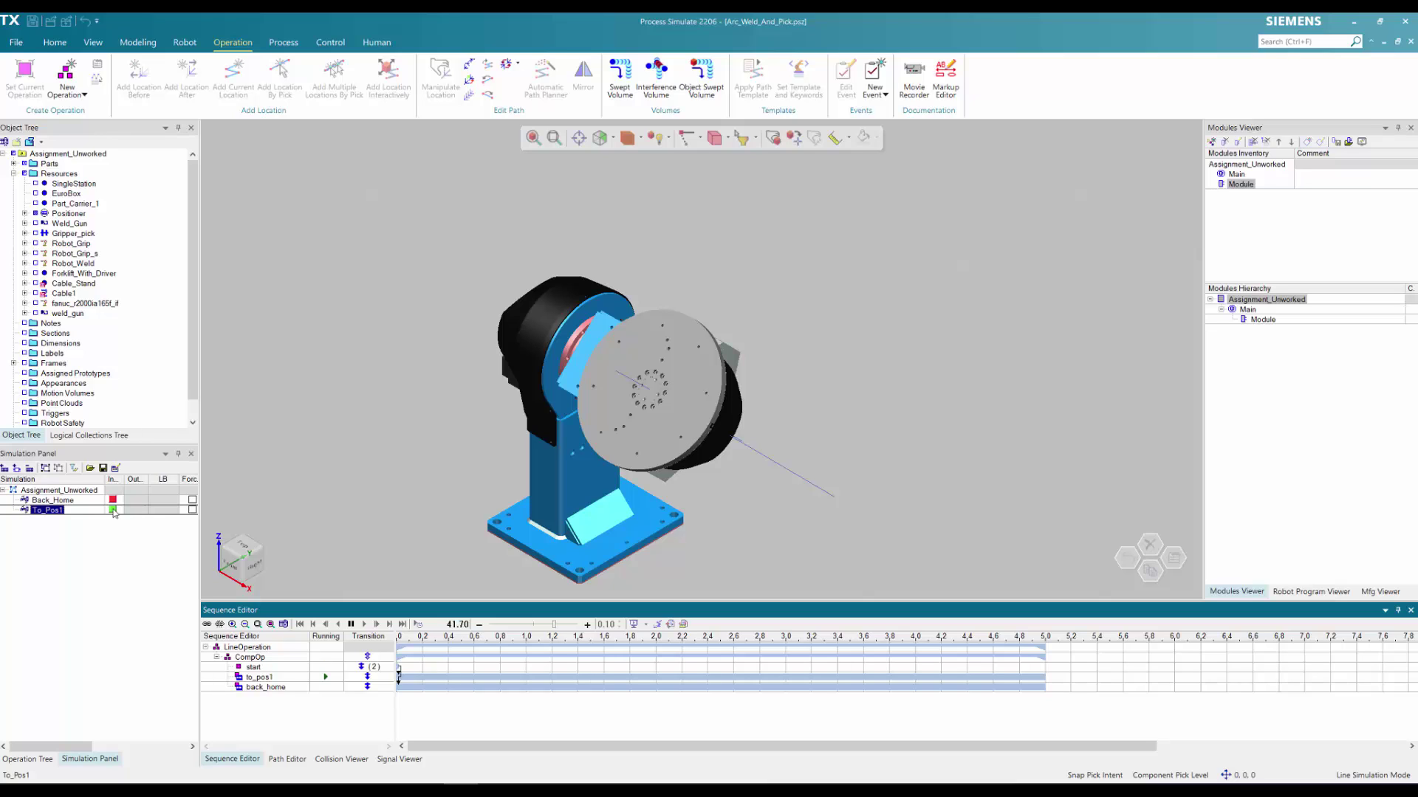
{"action": "left_click", "coordinate": [113, 510]}
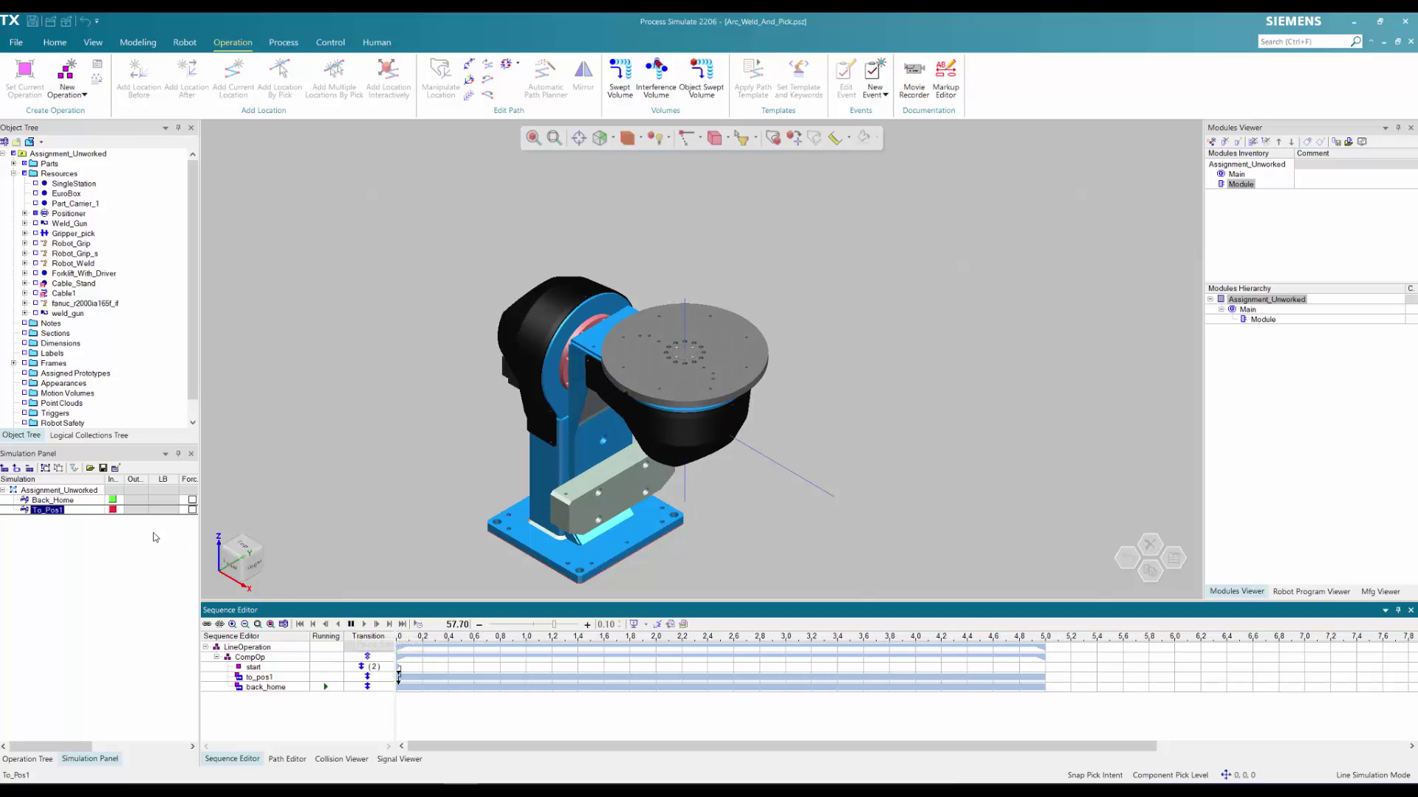
{"action": "left_click", "coordinate": [113, 510]}
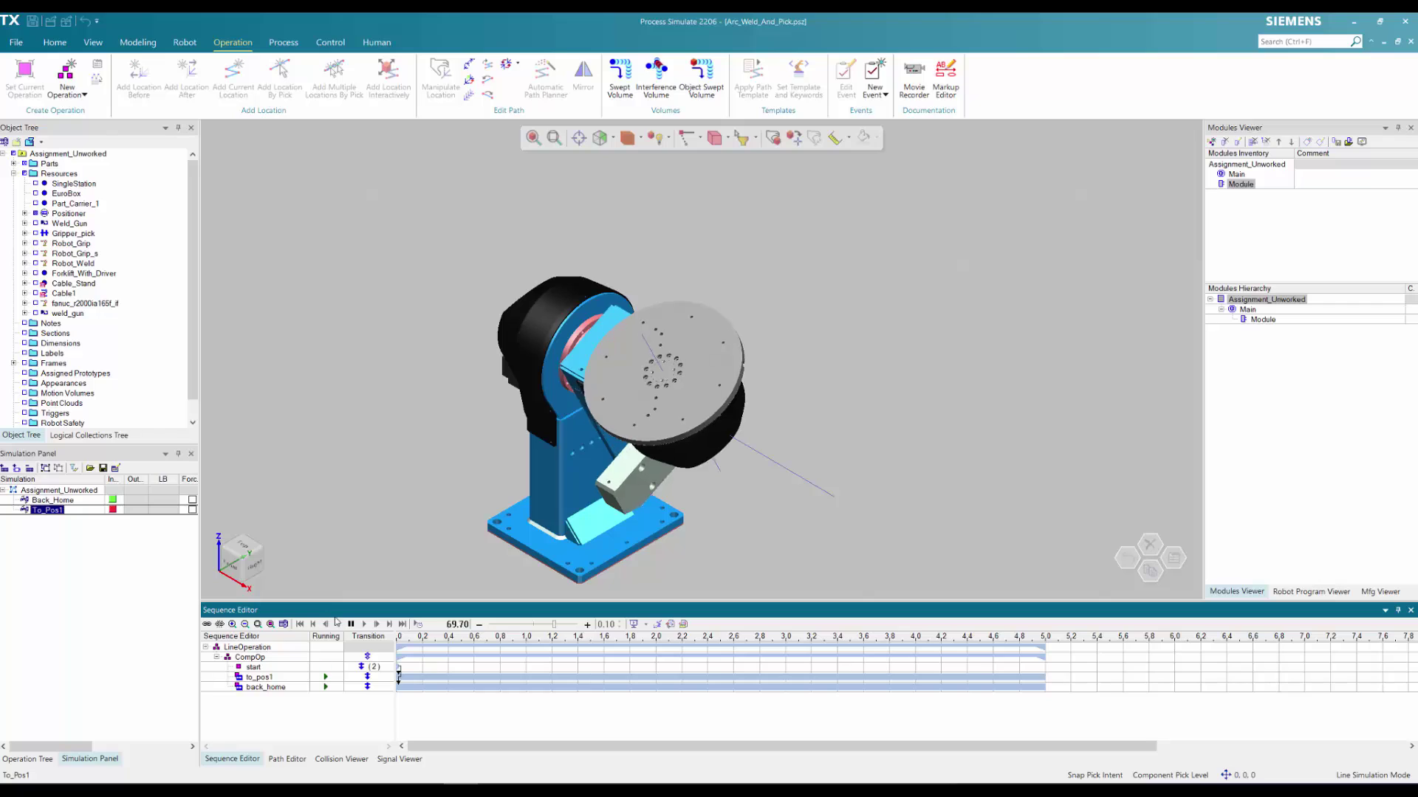
{"action": "left_click", "coordinate": [300, 624]}
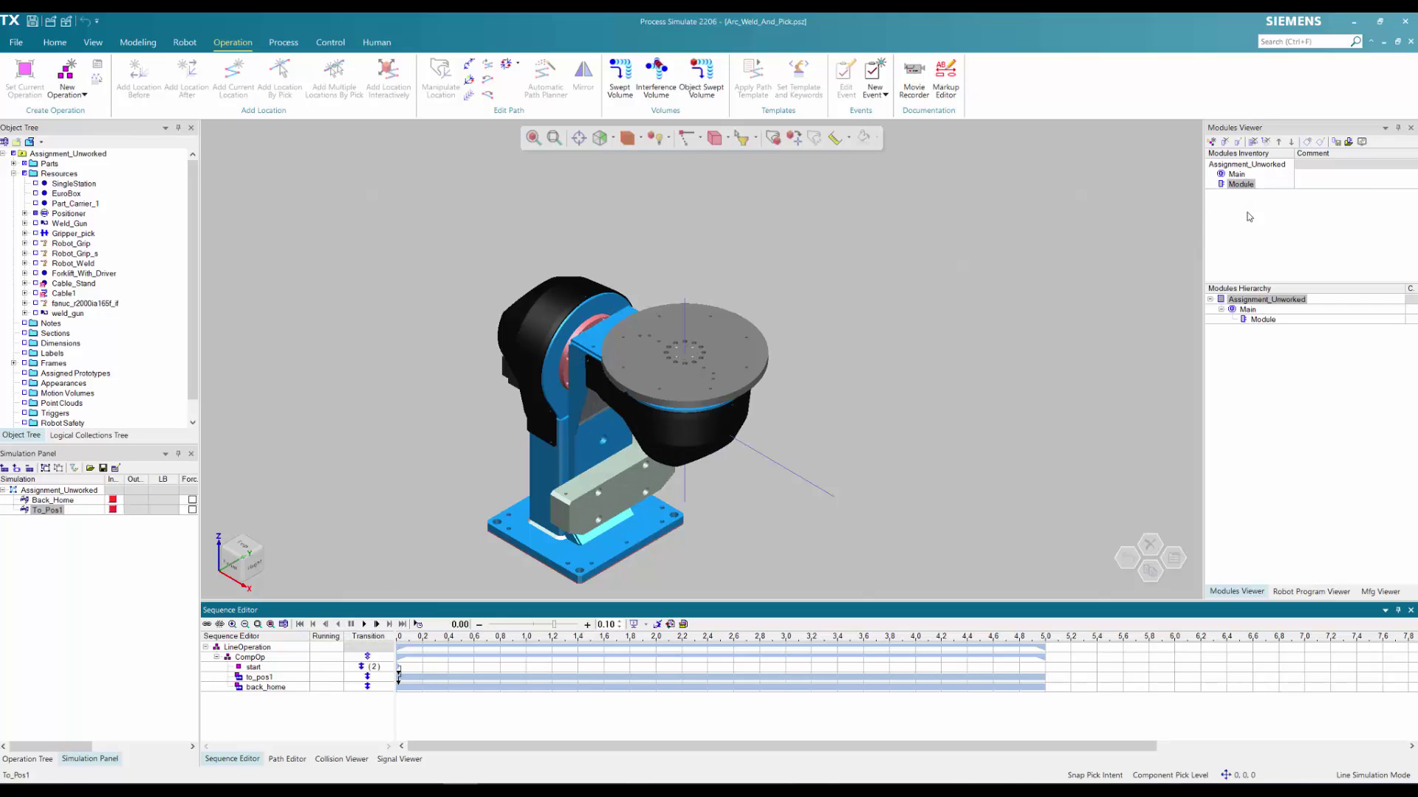
Delete both existing logic entries from the Module's editor
{"action": "double_click", "coordinate": [1245, 186]}
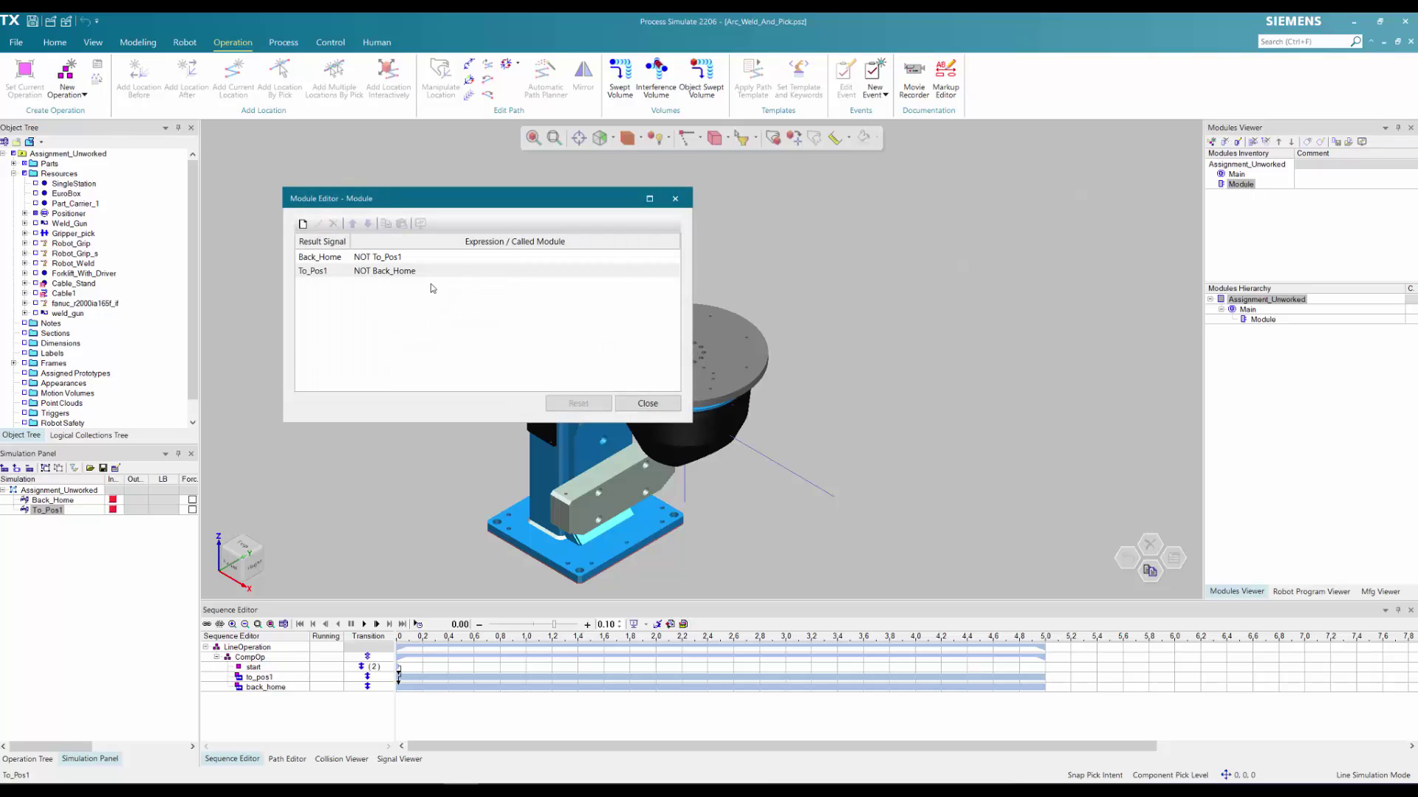
{"action": "left_click", "coordinate": [376, 270]}
{"action": "left_click", "coordinate": [375, 258], "text": "shift"}
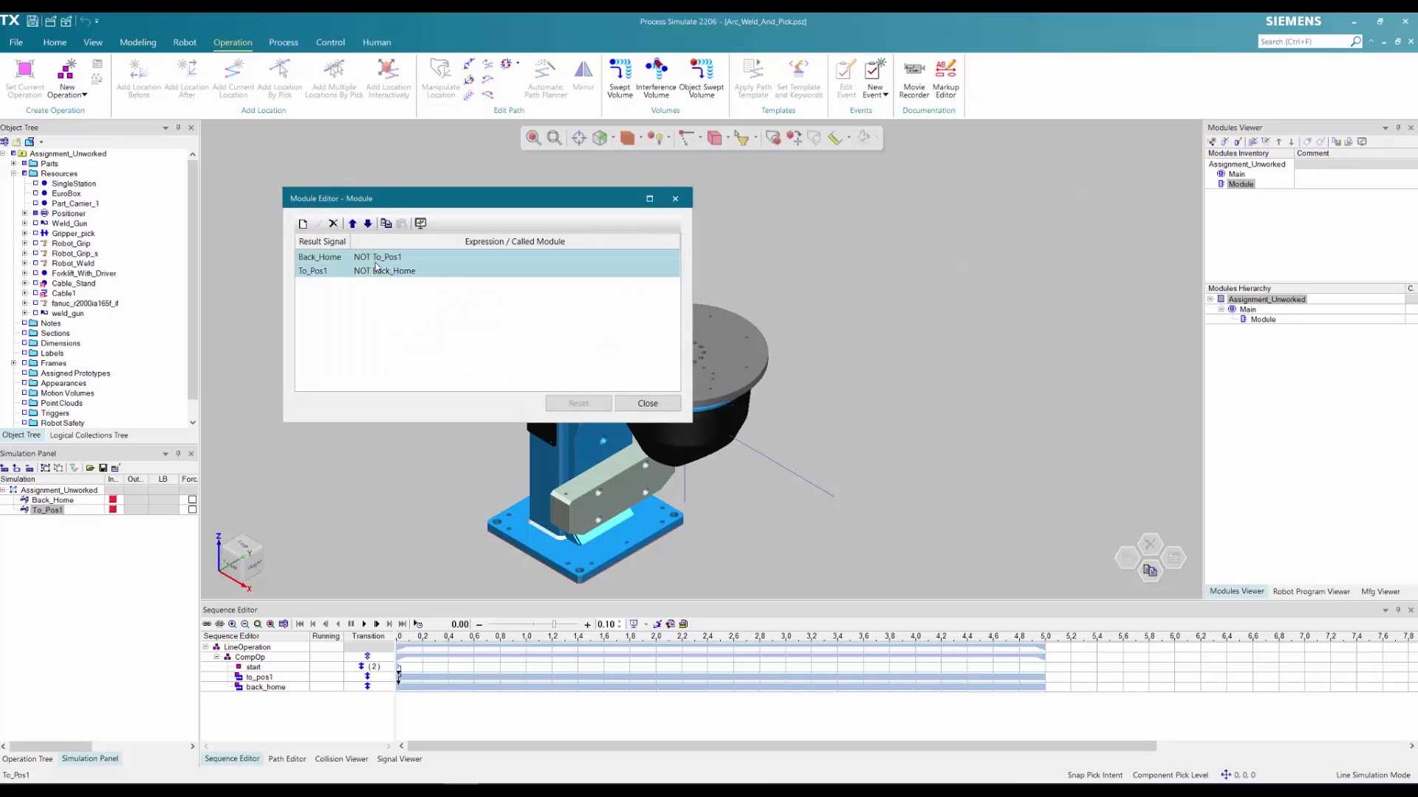
{"action": "left_click", "coordinate": [333, 223]}
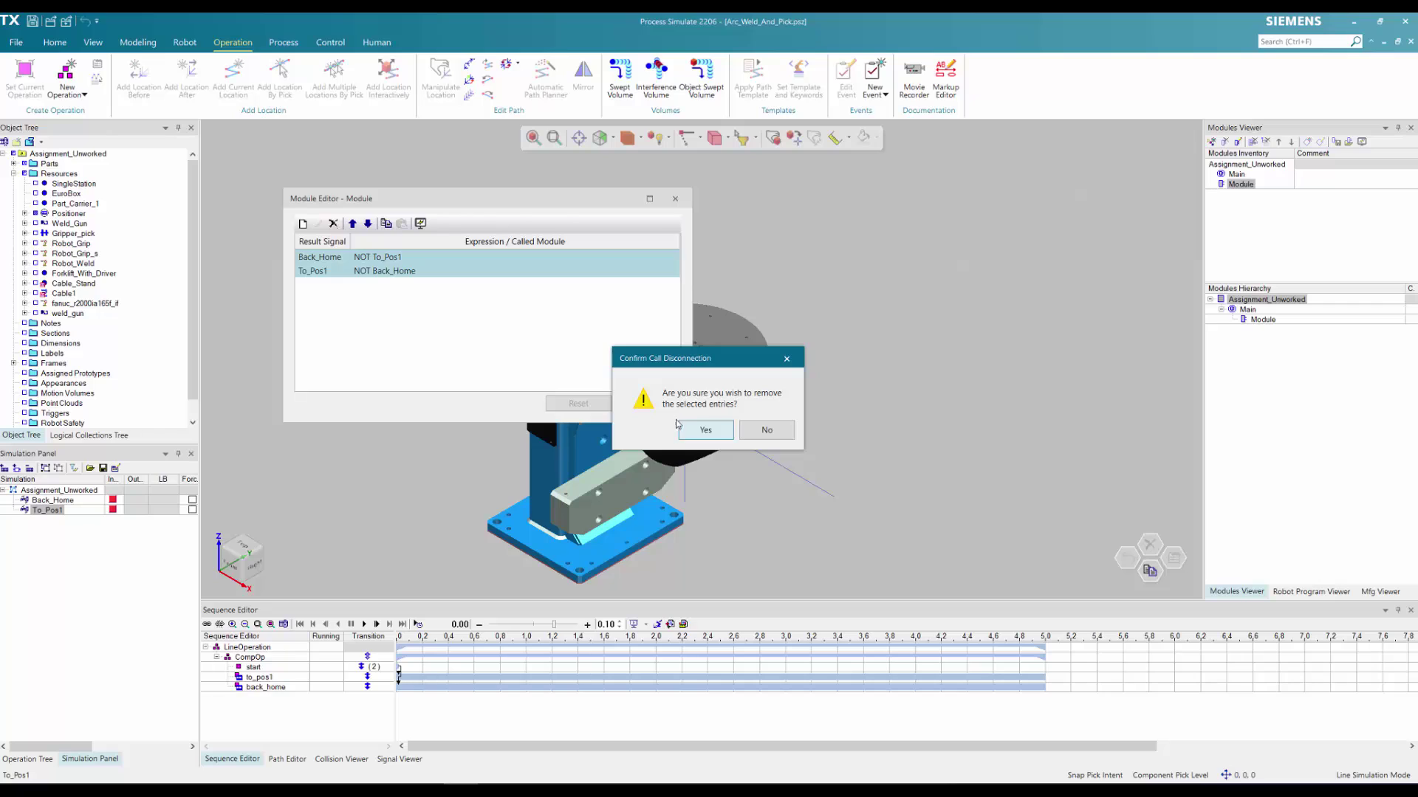
{"action": "left_click", "coordinate": [697, 429]}
{"action": "left_click_drag", "start_coordinate": [440, 206], "coordinate": [312, 184]}
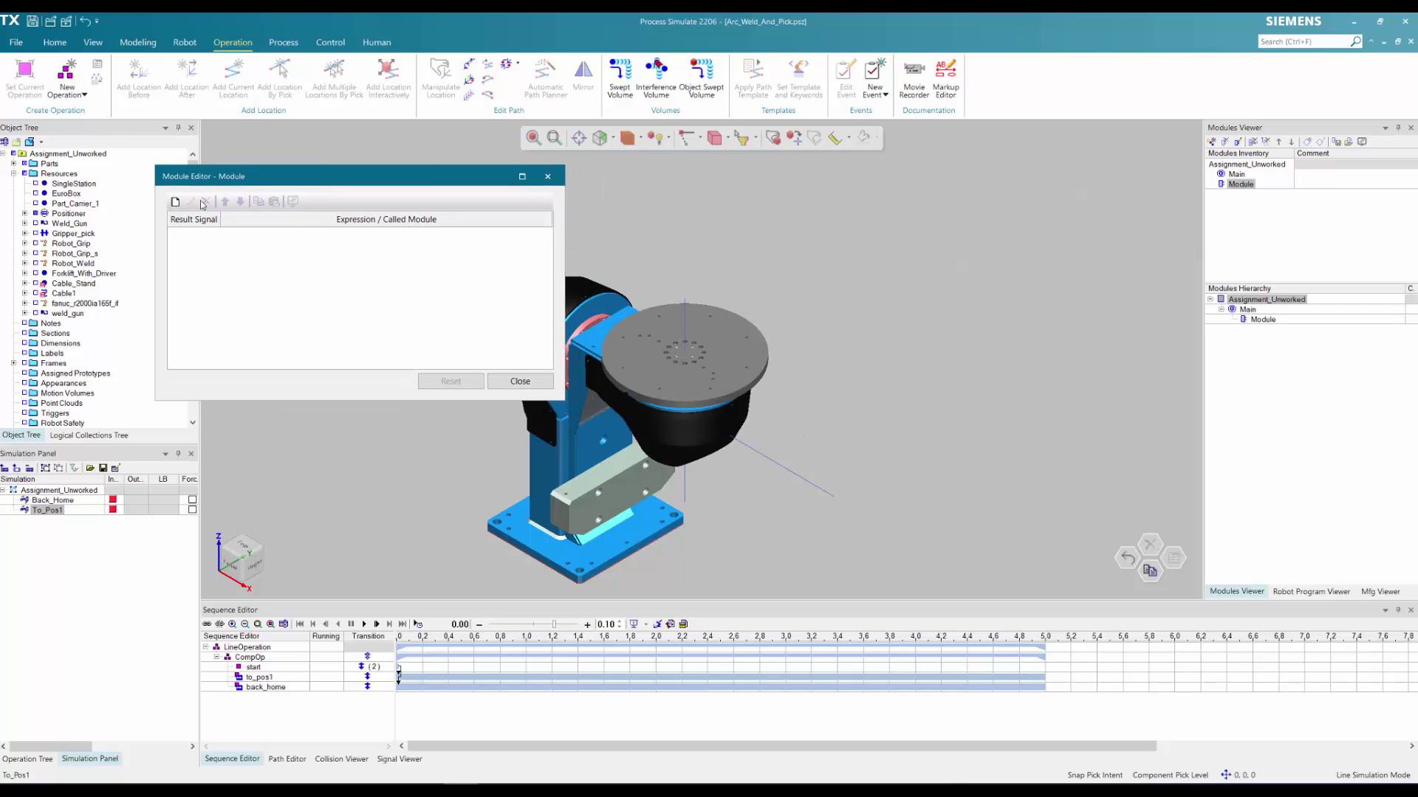
Add the single entry Back_Home = NOT To_Pos1 and close the module editor
{"action": "left_click", "coordinate": [175, 202]}
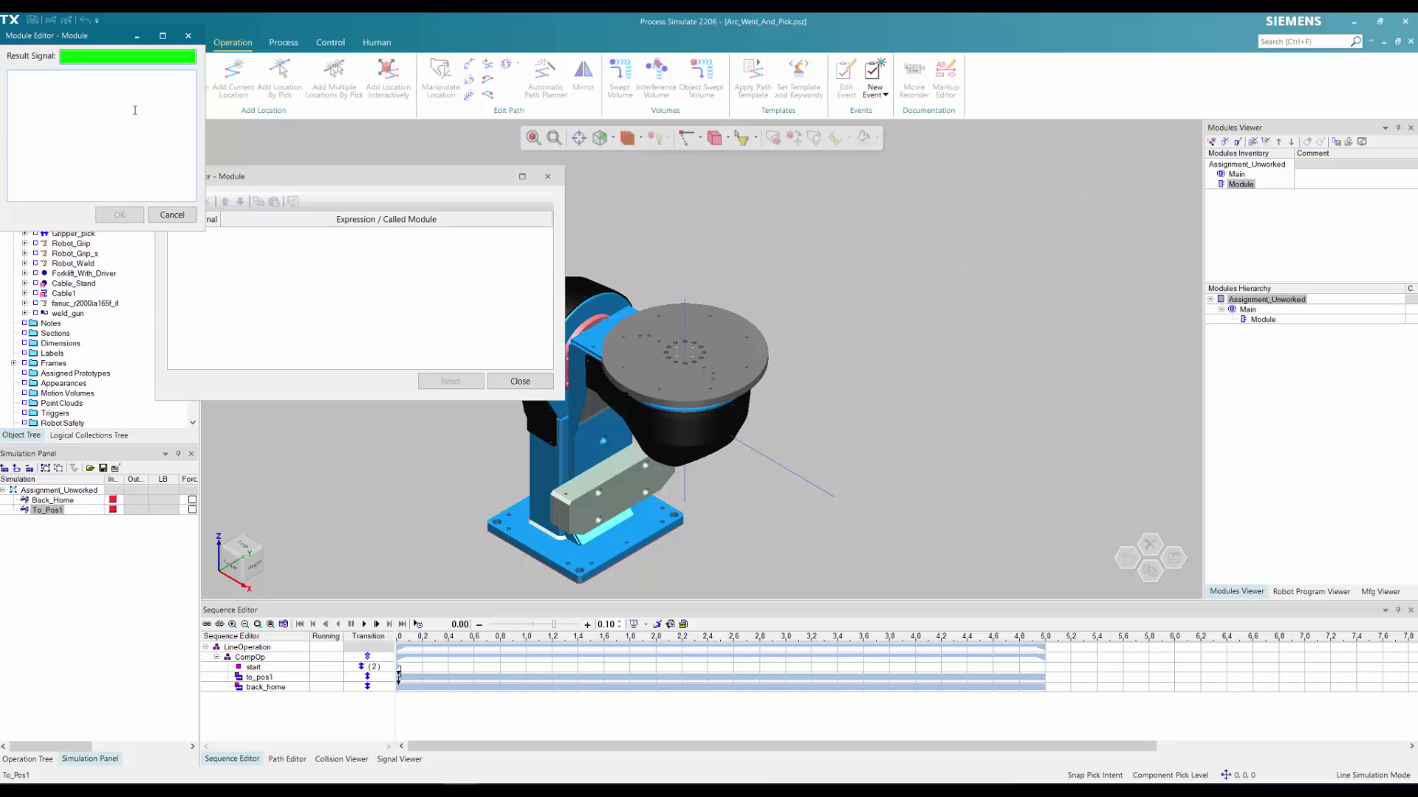
{"action": "type", "text": "Back_Ho"}
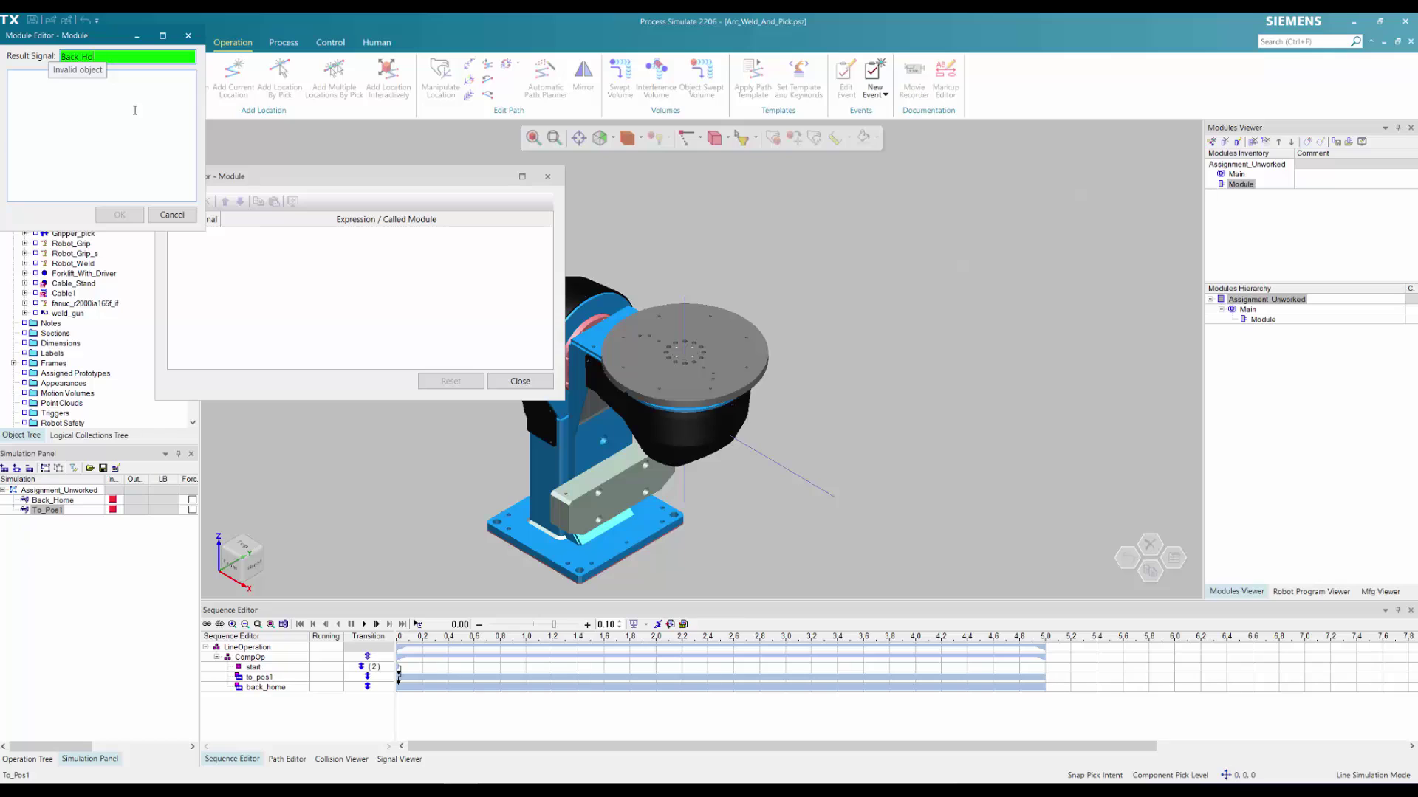
{"action": "type", "text": "me"}
{"action": "left_click", "coordinate": [122, 115]}
{"action": "type", "text": "N"}
{"action": "left_click", "coordinate": [48, 90]}
{"action": "type", "text": "T T"}
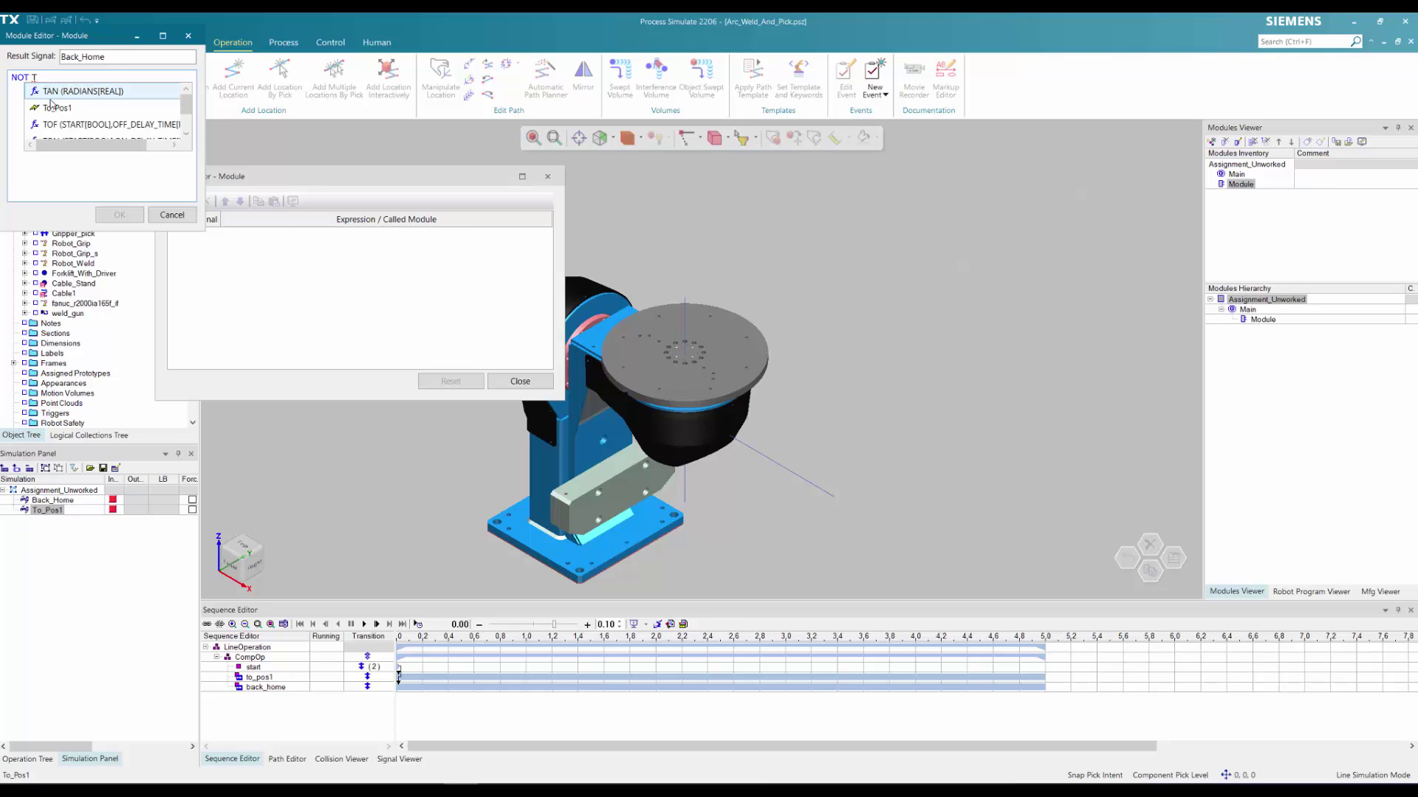
{"action": "left_click", "coordinate": [52, 107]}
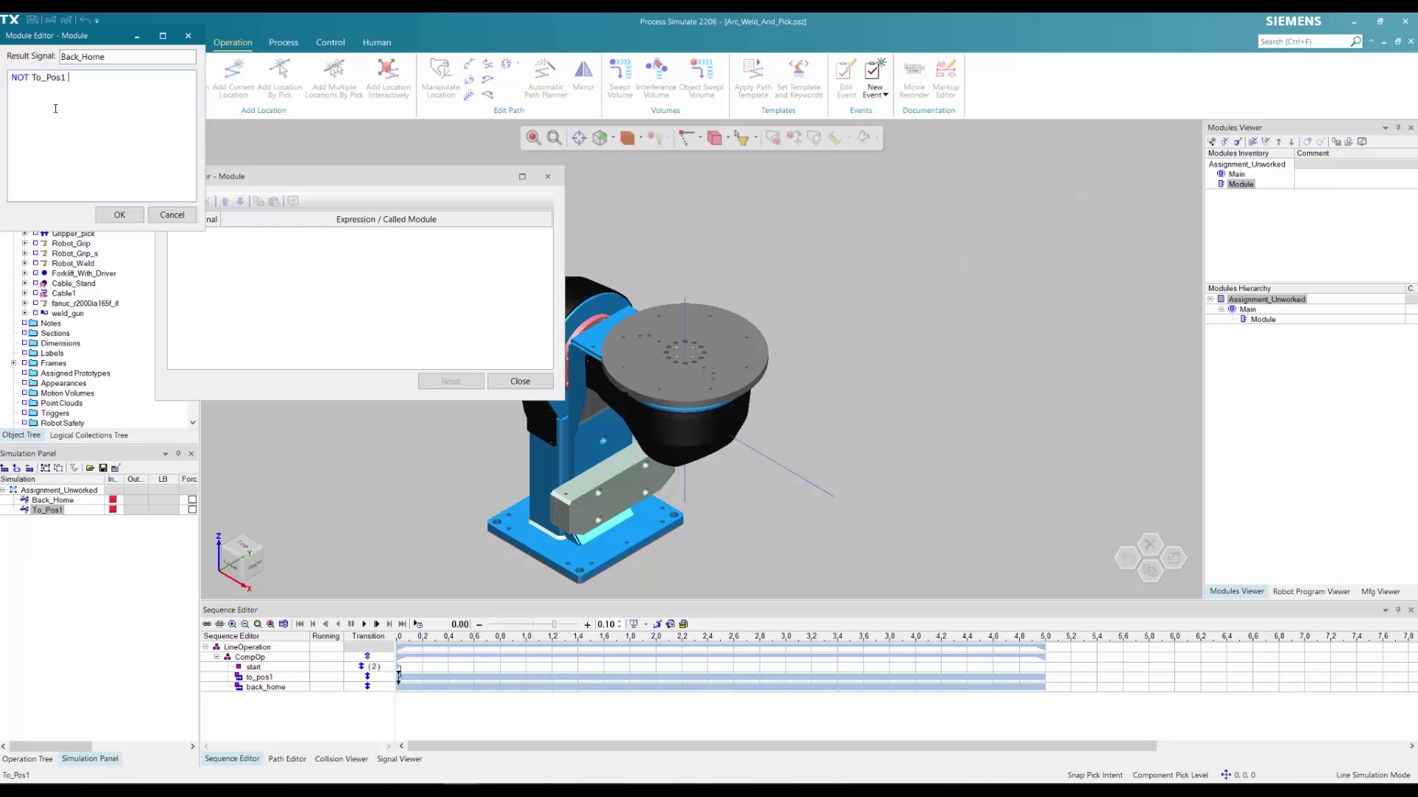
{"action": "left_click", "coordinate": [120, 215]}
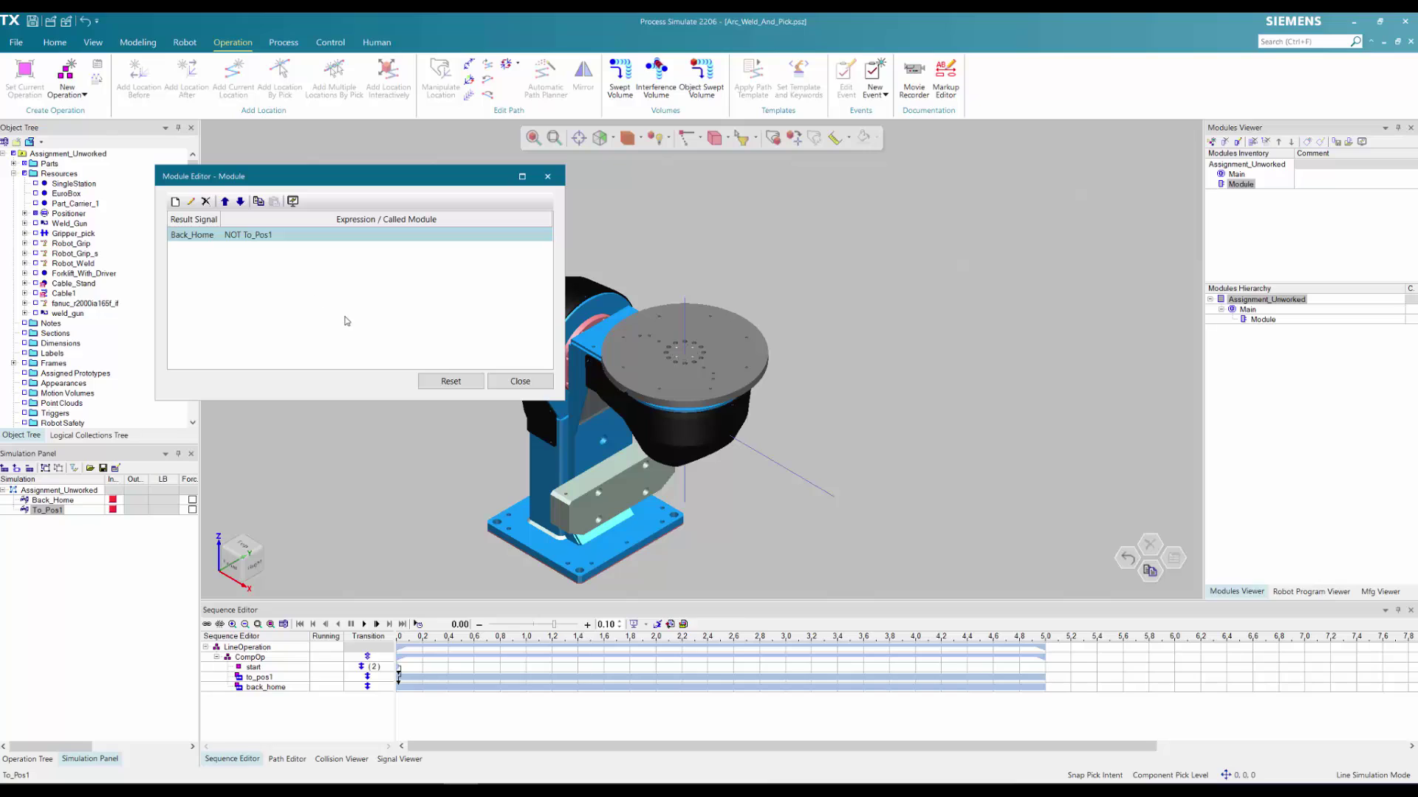
{"action": "left_click", "coordinate": [517, 381]}
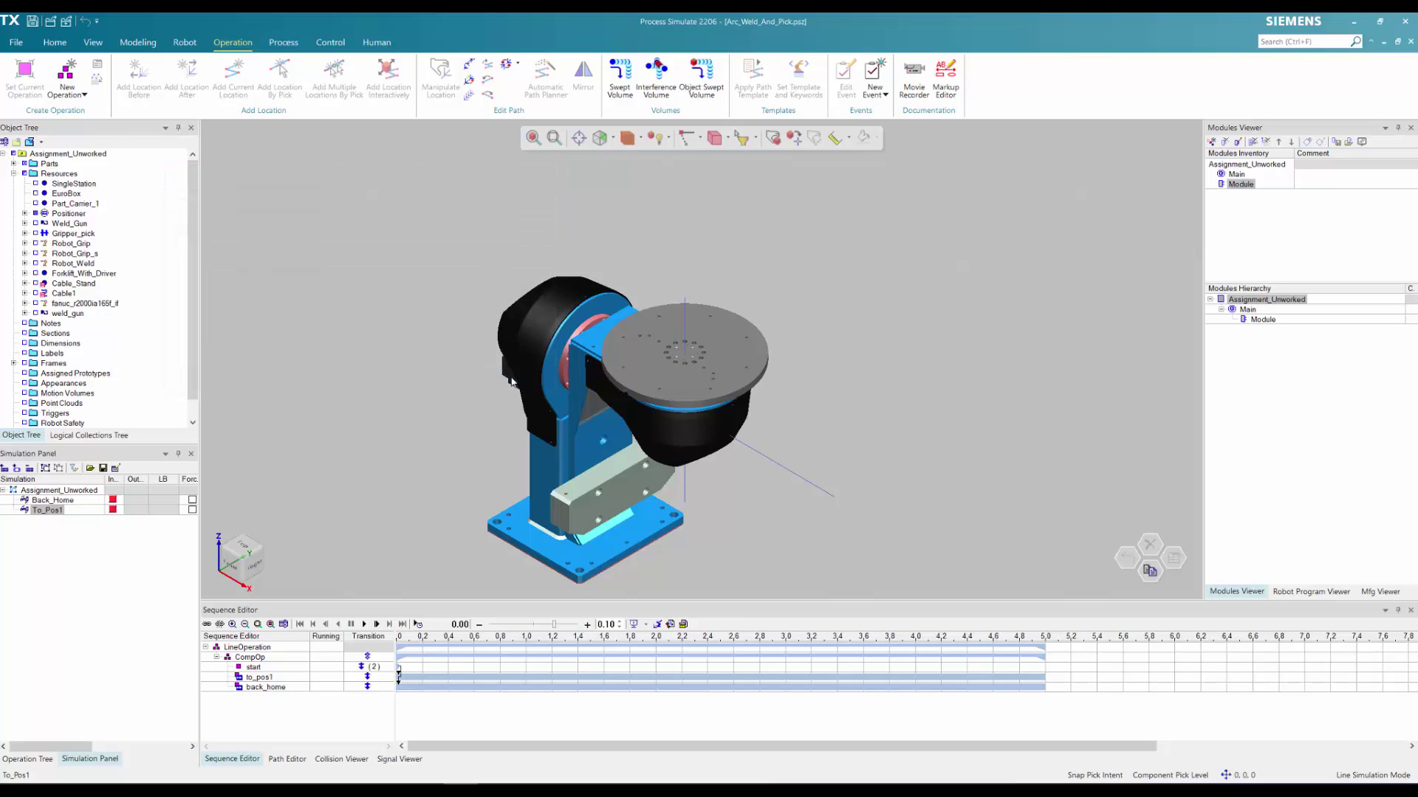
{"action": "left_click", "coordinate": [1246, 187]}
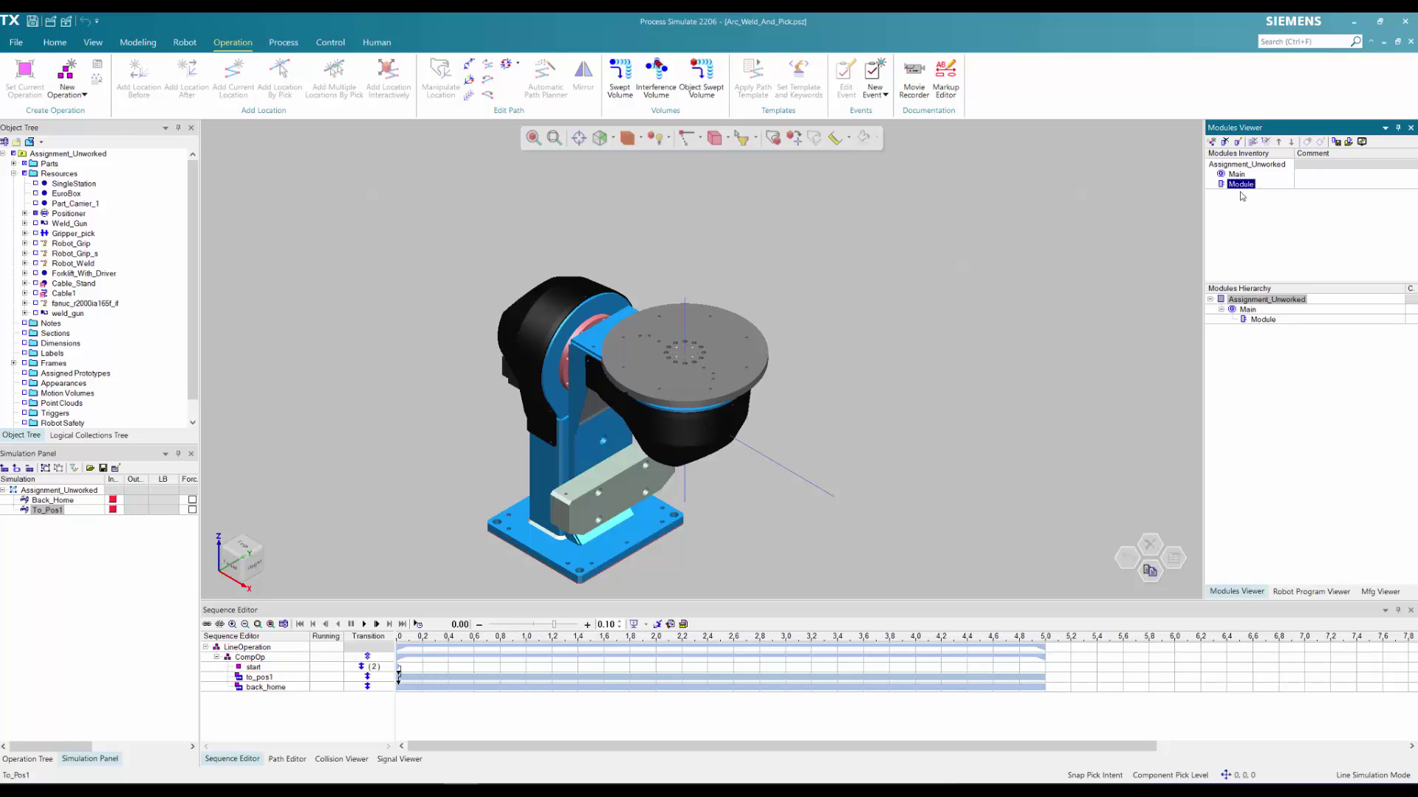
{"action": "left_click", "coordinate": [364, 625]}
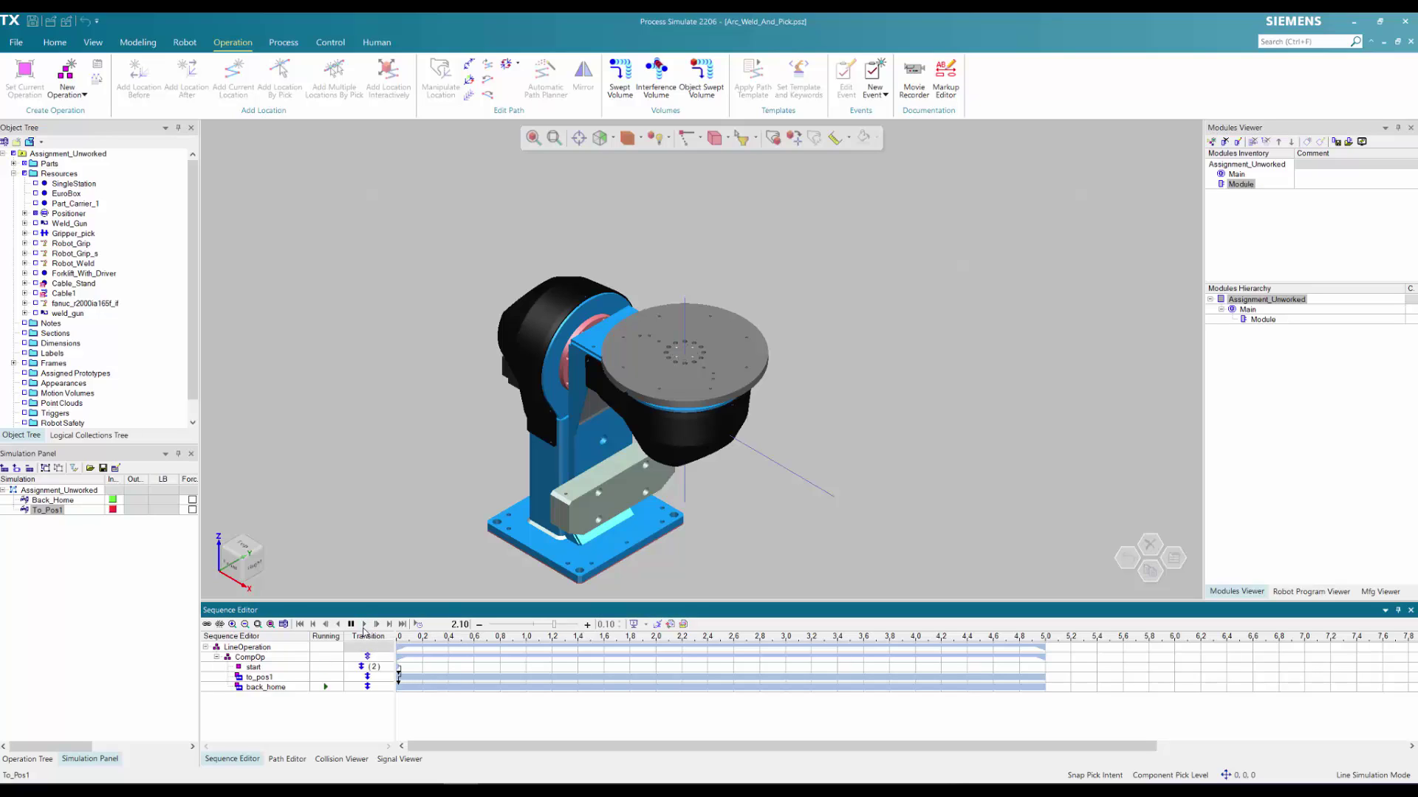
{"action": "left_click", "coordinate": [114, 510]}
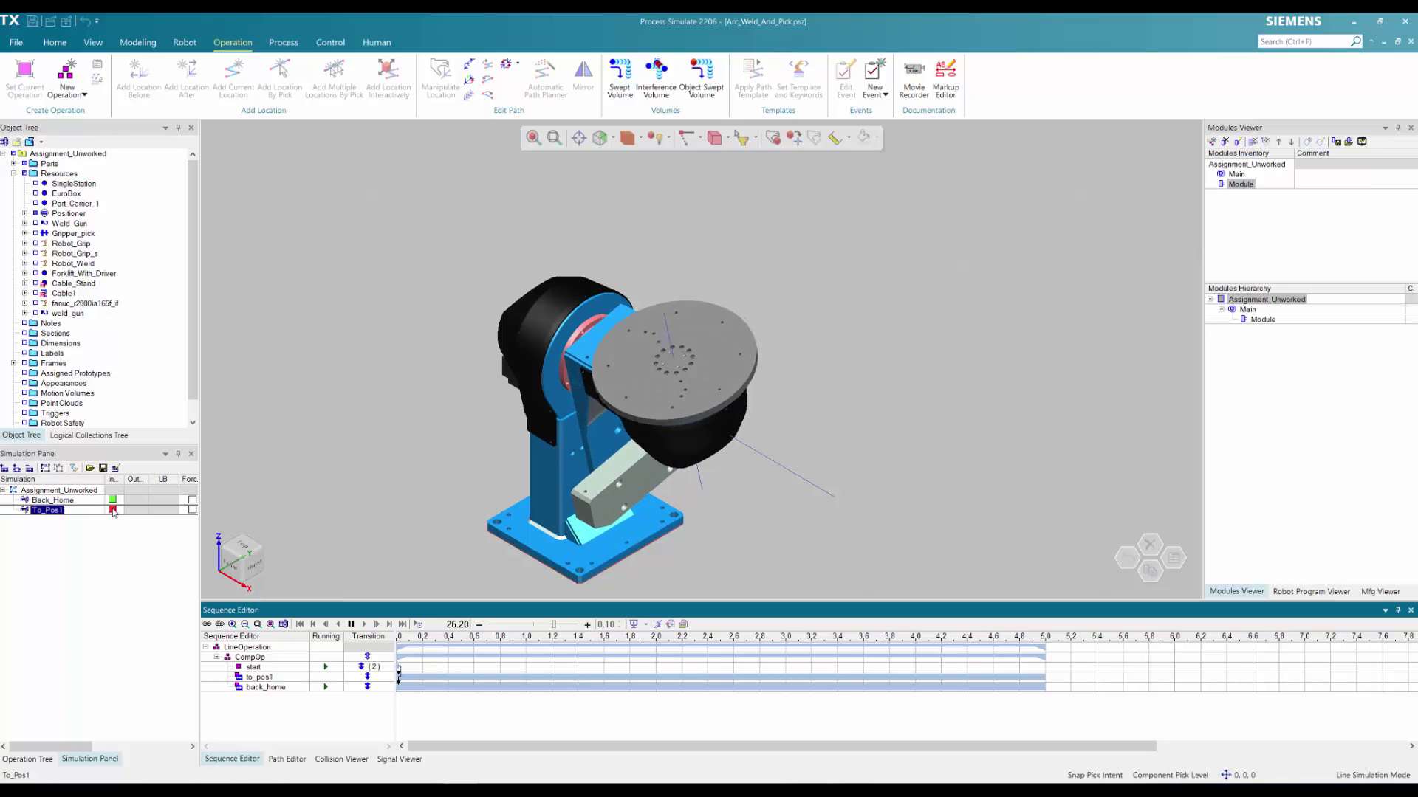
{"action": "left_click", "coordinate": [113, 511]}
{"action": "left_click", "coordinate": [113, 510]}
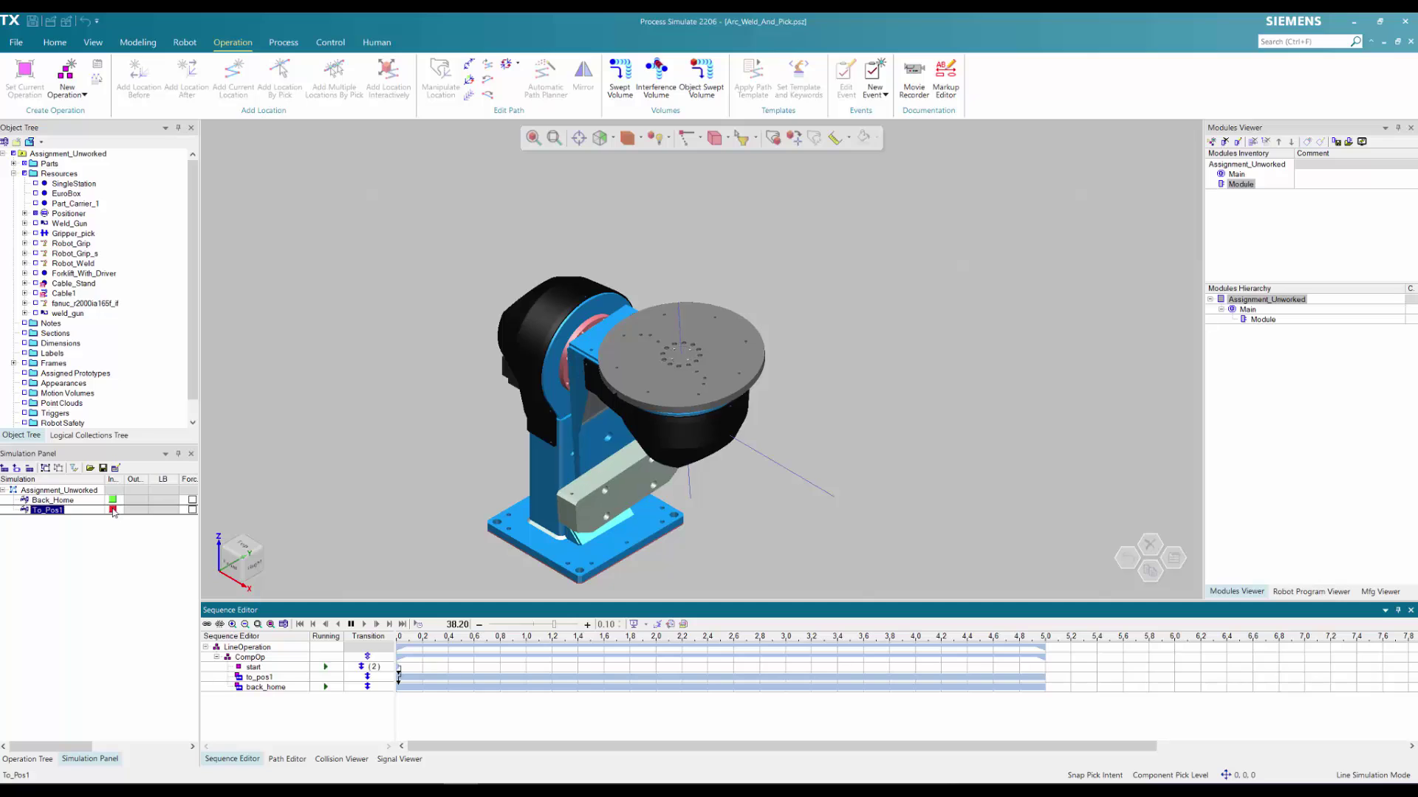
{"action": "left_click", "coordinate": [113, 510]}
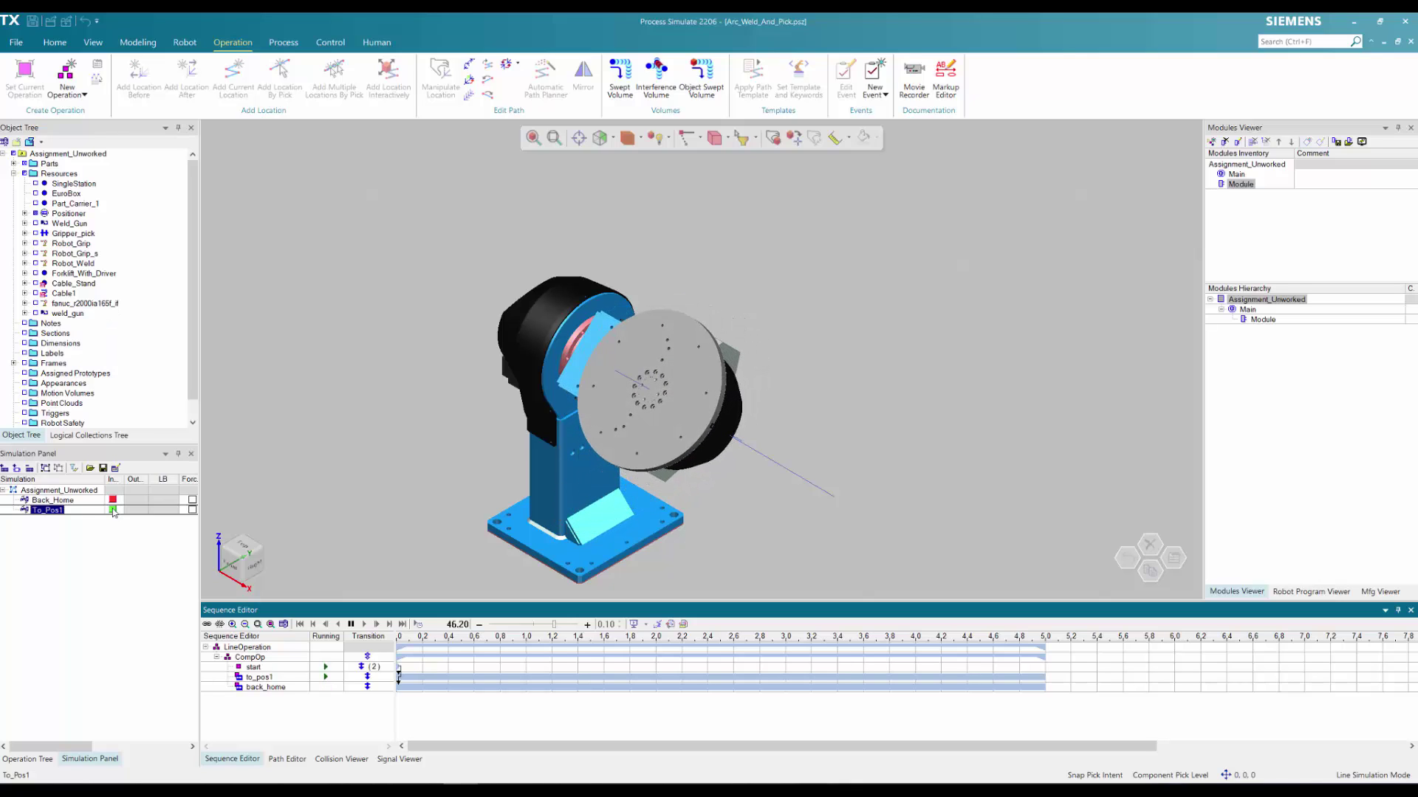
{"action": "left_click", "coordinate": [113, 511]}
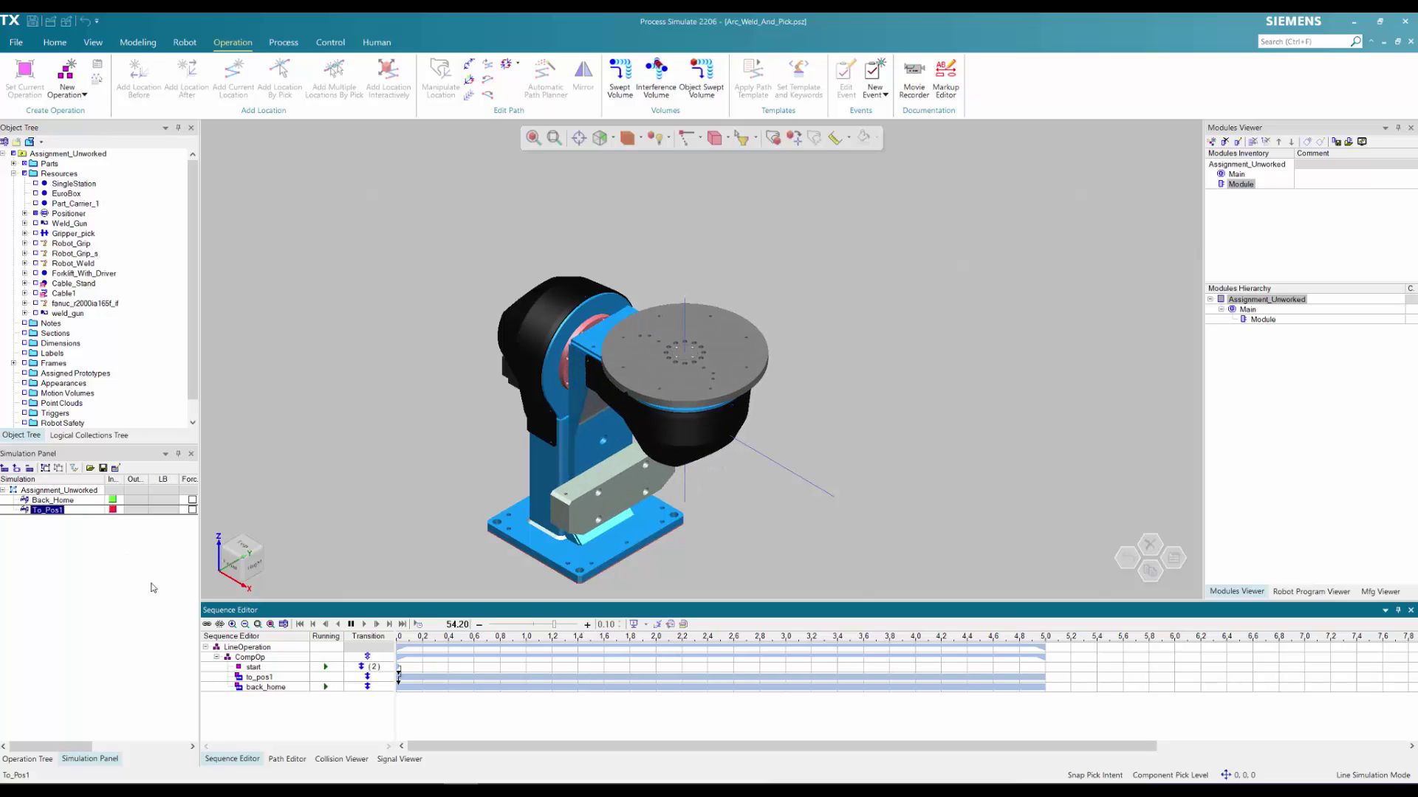
{"action": "left_click", "coordinate": [351, 625]}
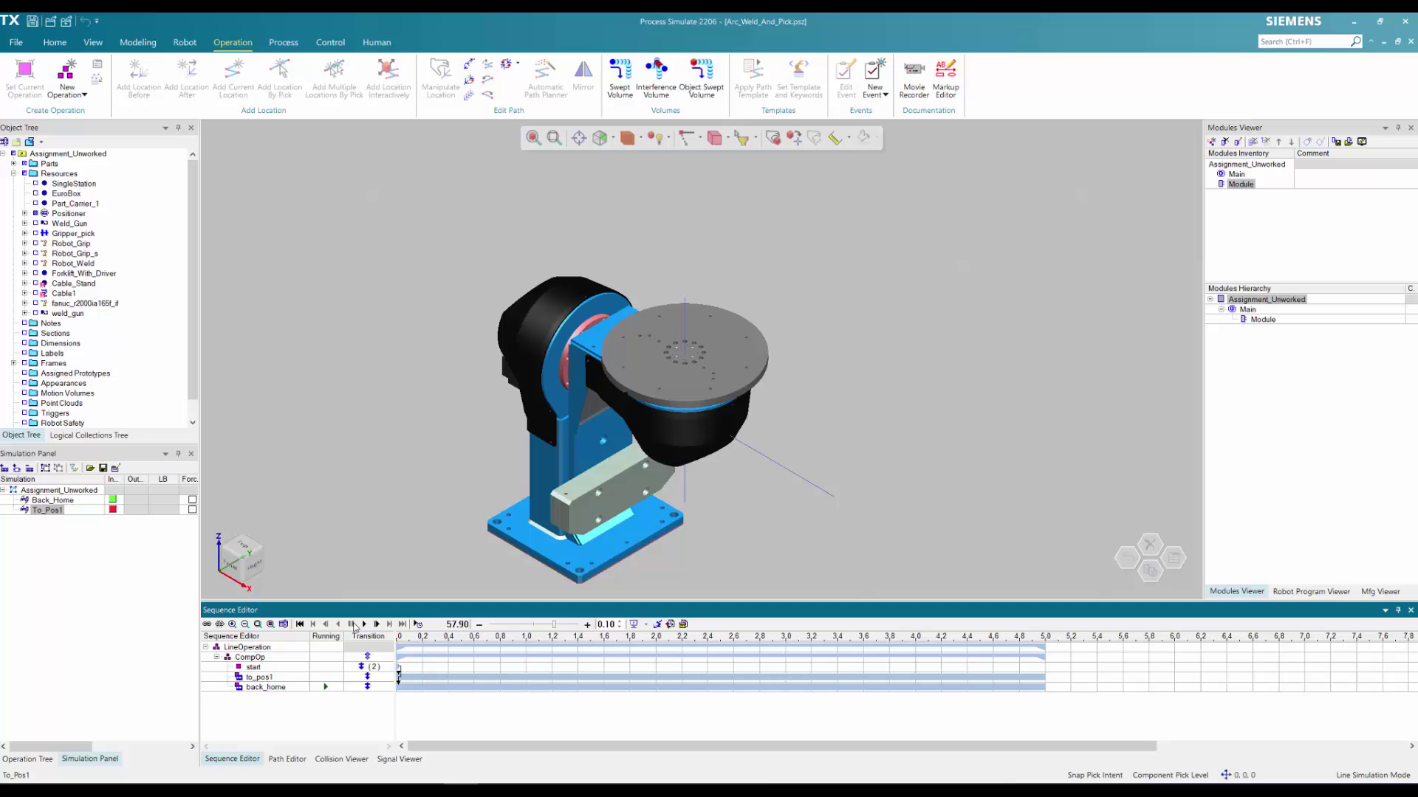
{"action": "left_click", "coordinate": [298, 625]}
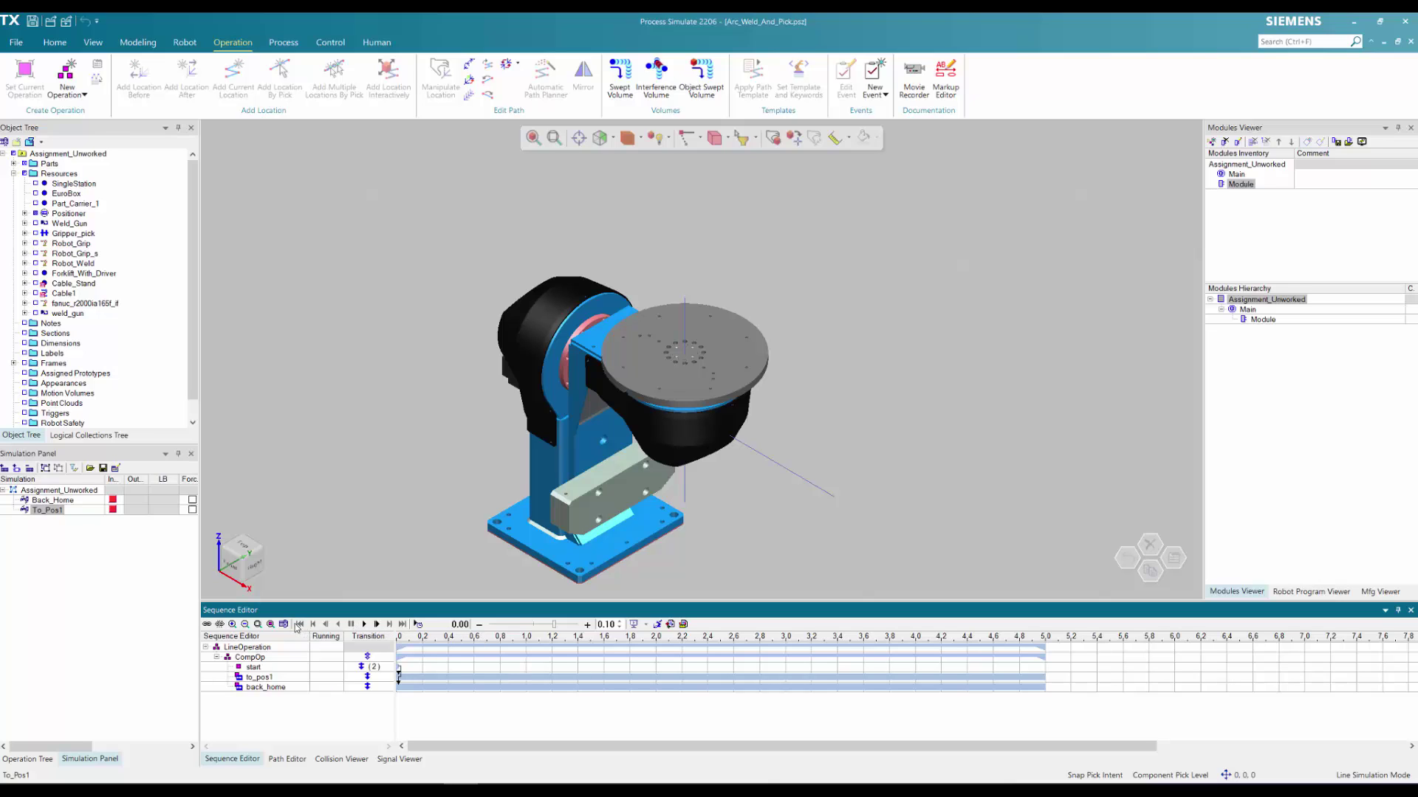